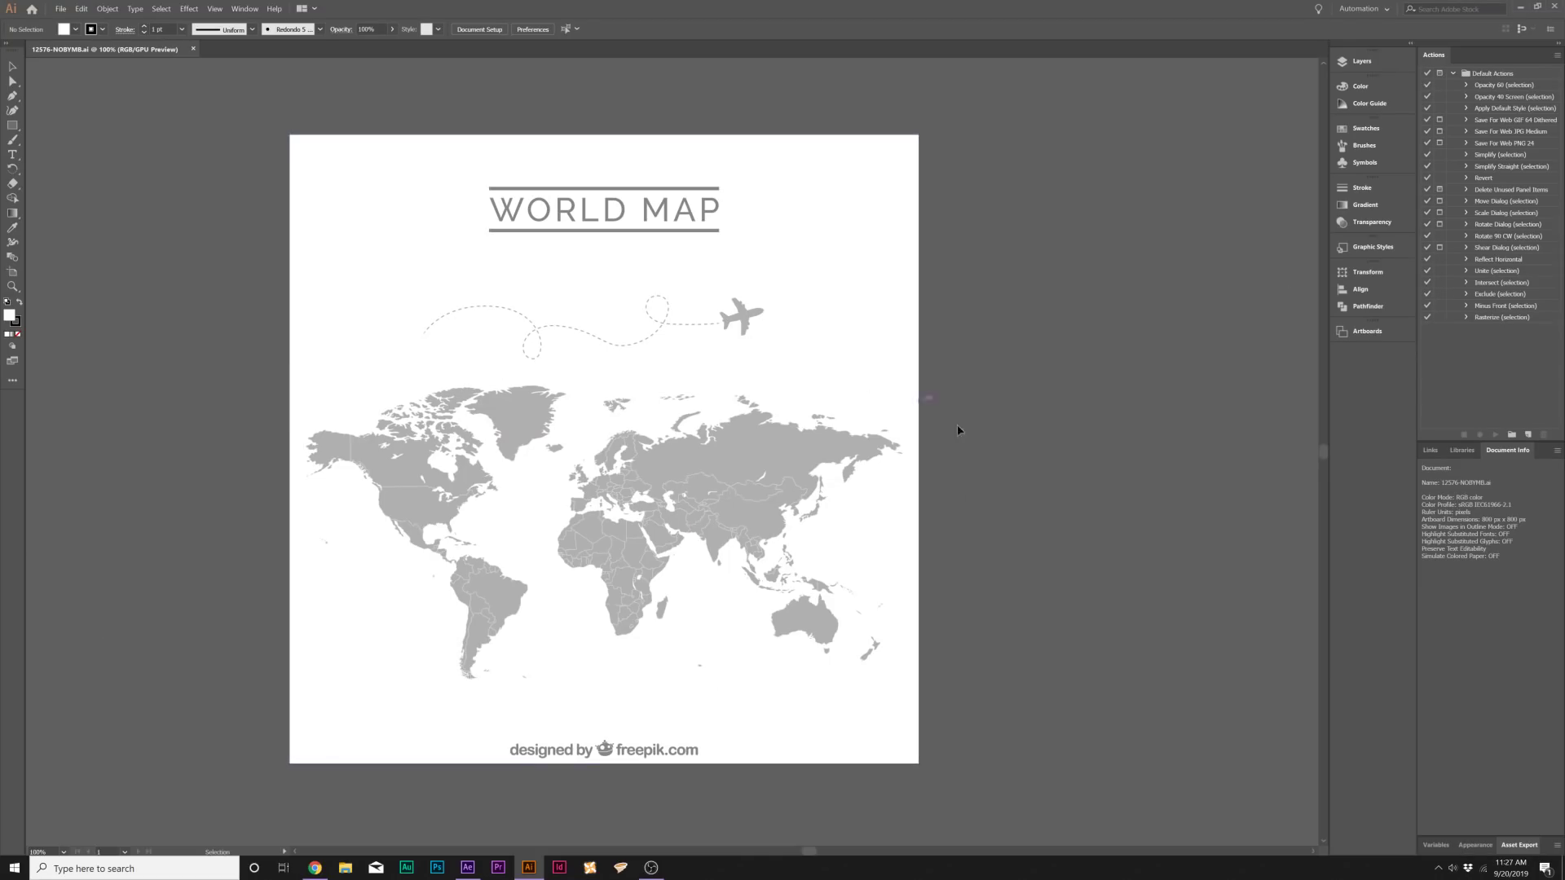
scroll(691, 624, up, 2)
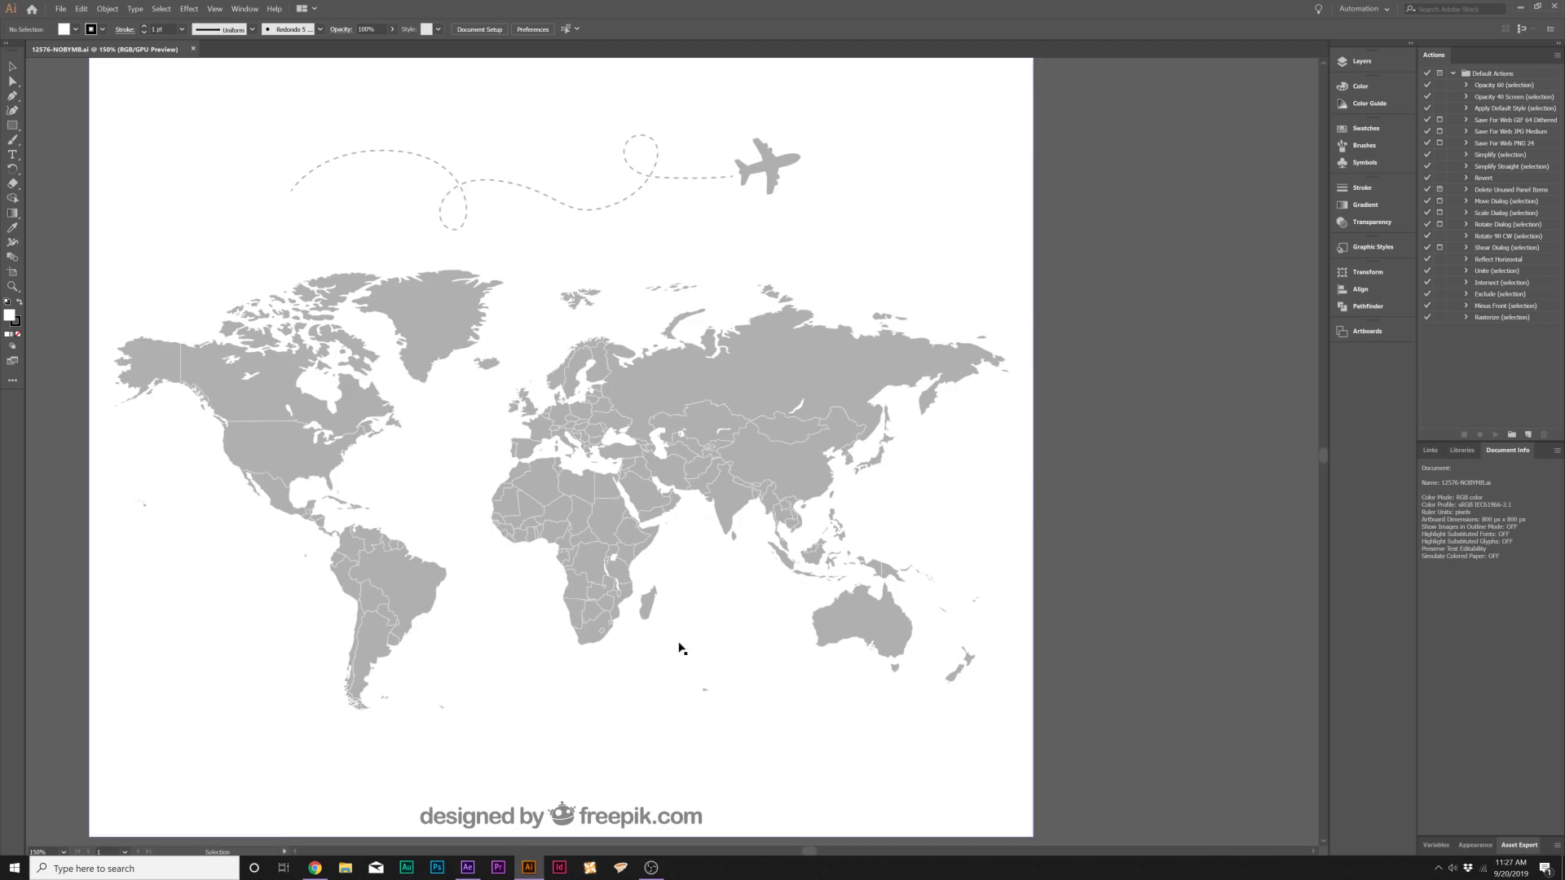
click(315, 868)
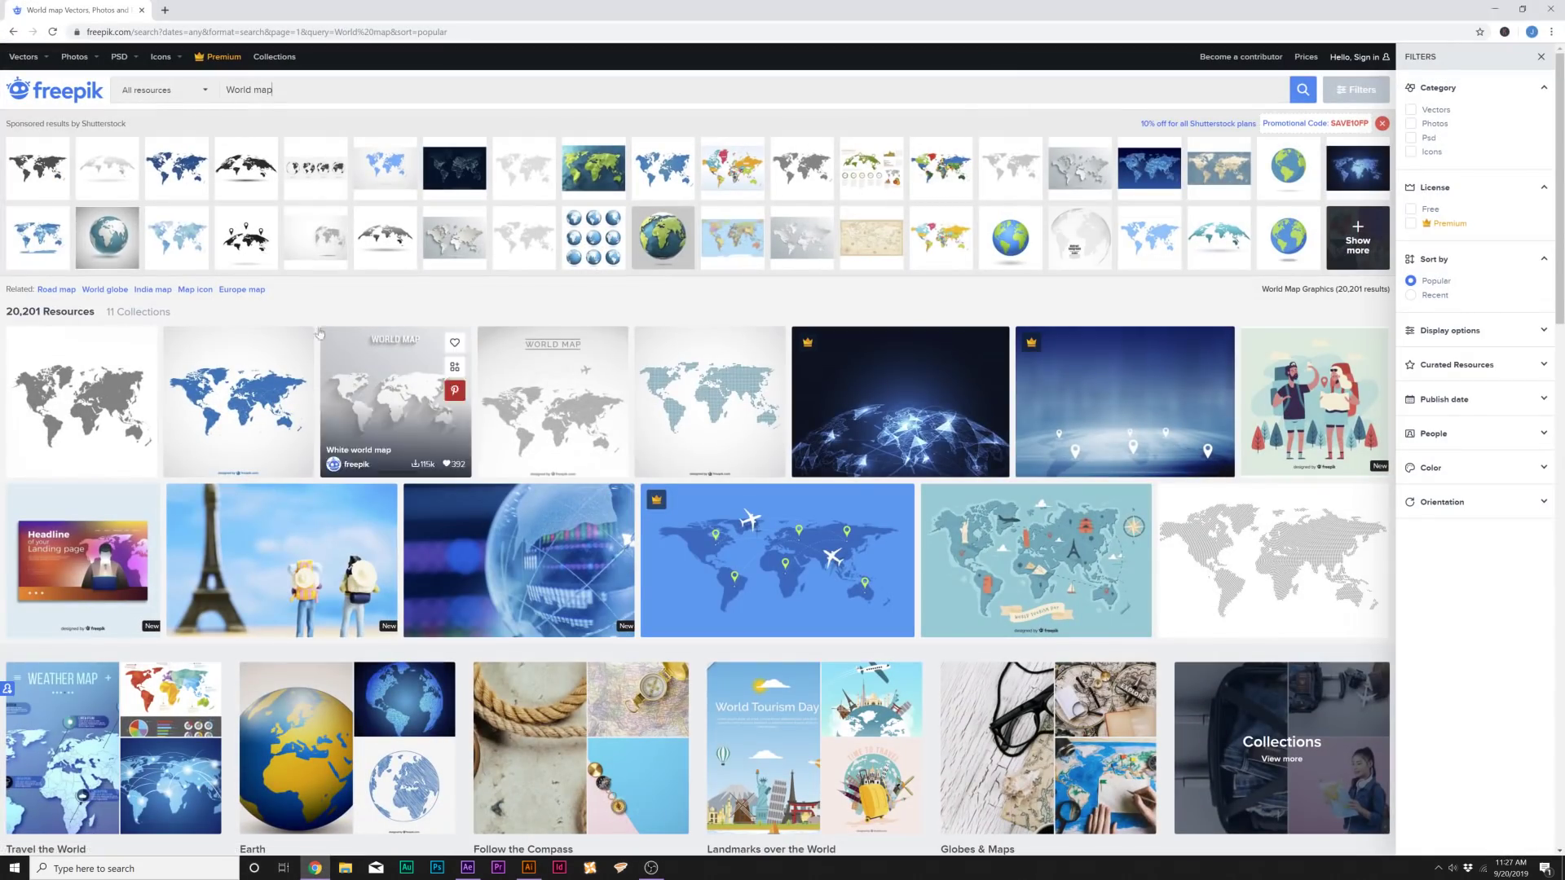
mouse_move(188, 346)
scroll(604, 371, down, 2)
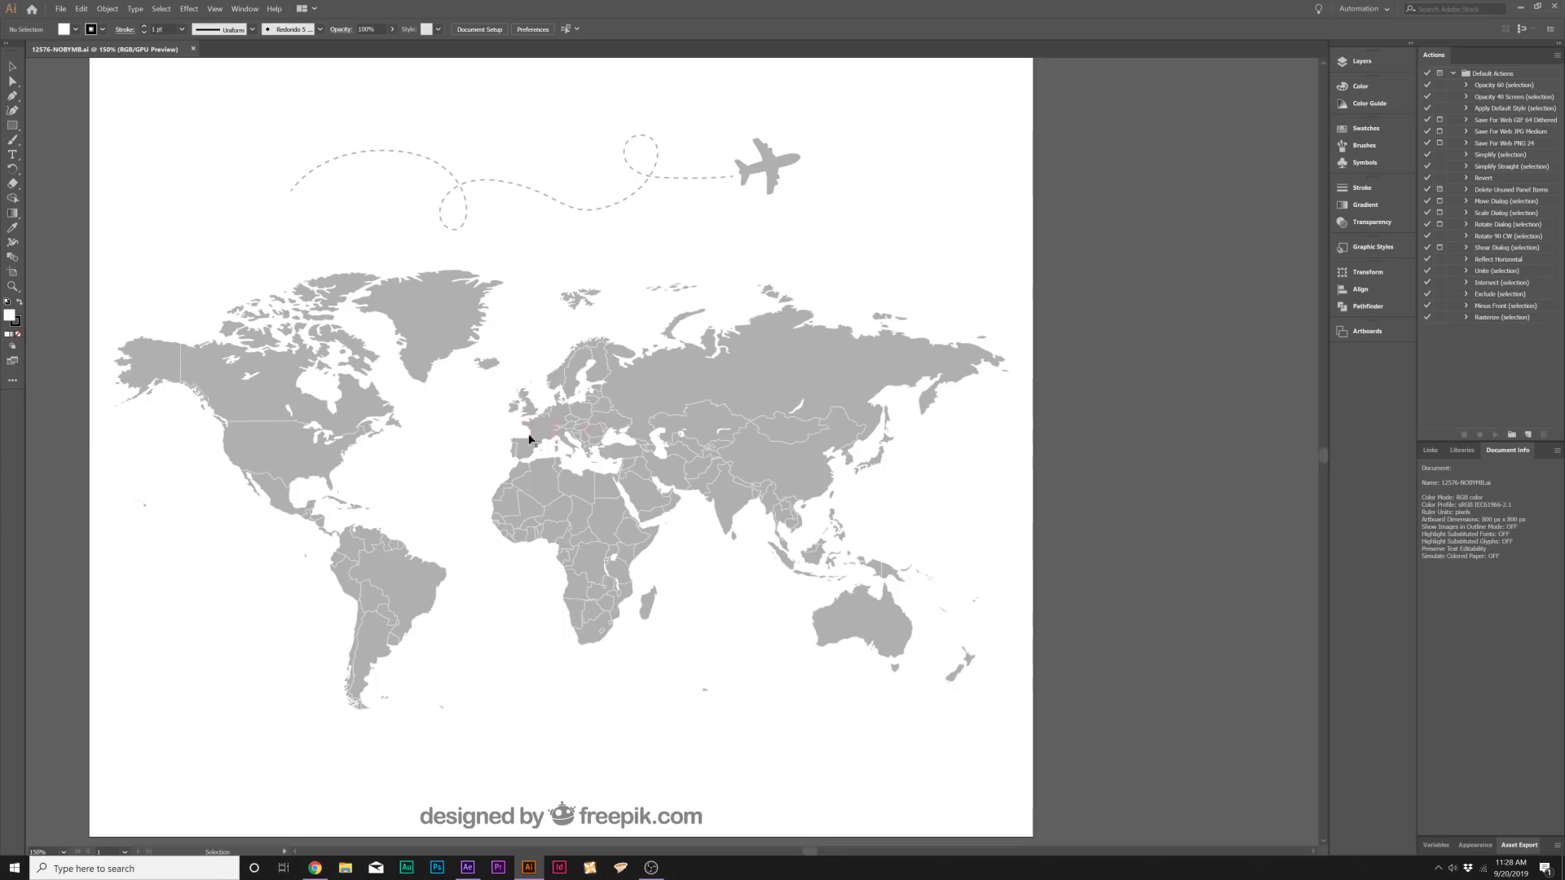
scroll(492, 395, down, 1)
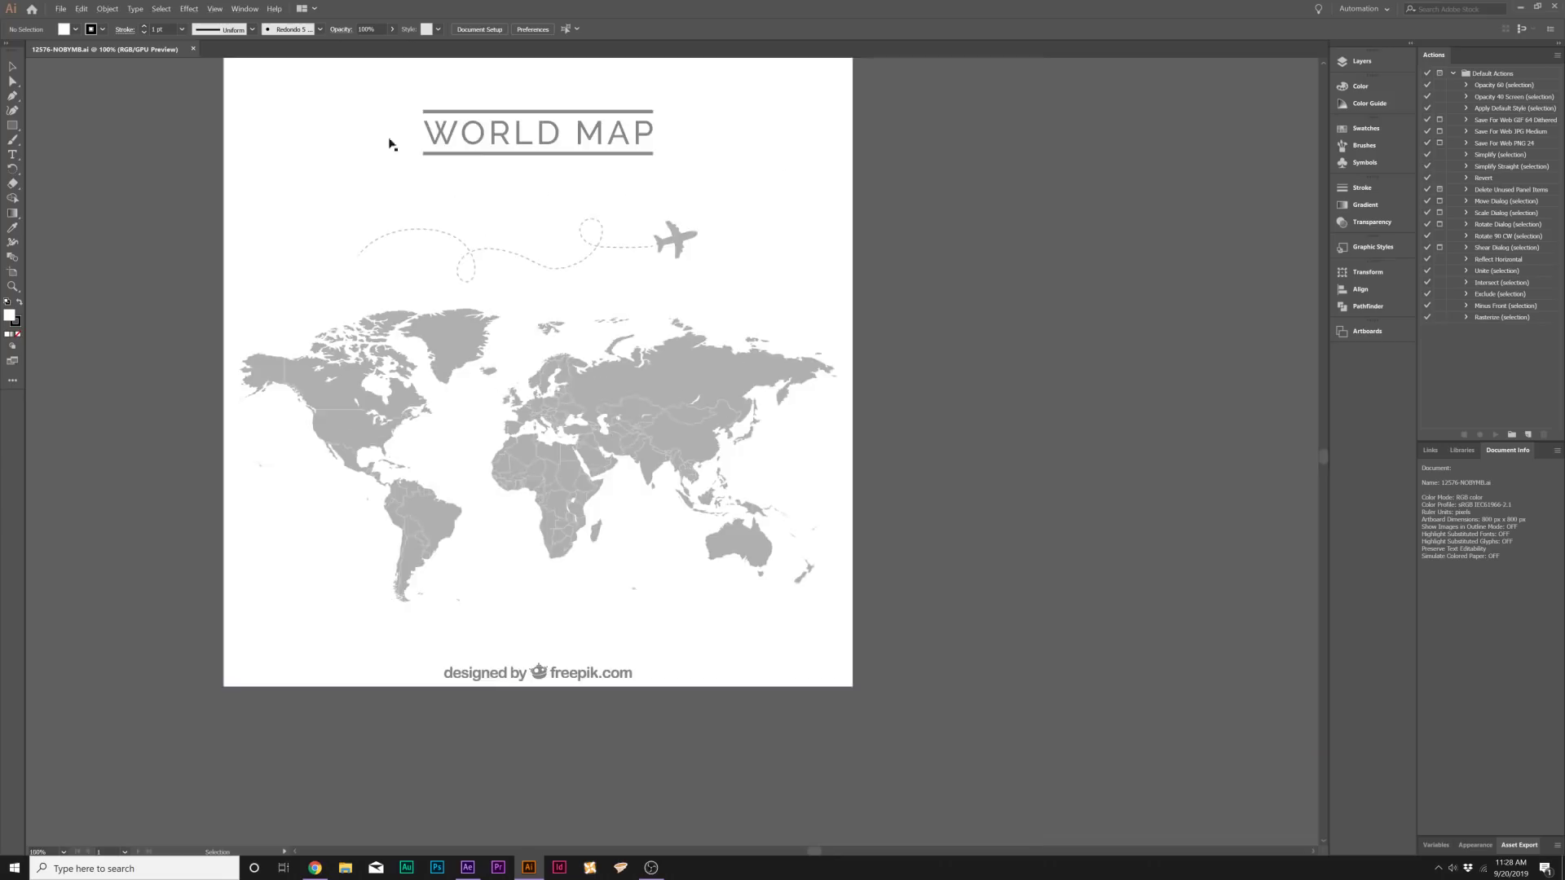
Undo an accidental move of the white background and show the Layers panel.
drag(422, 88, 492, 164)
key(ctrl+z)
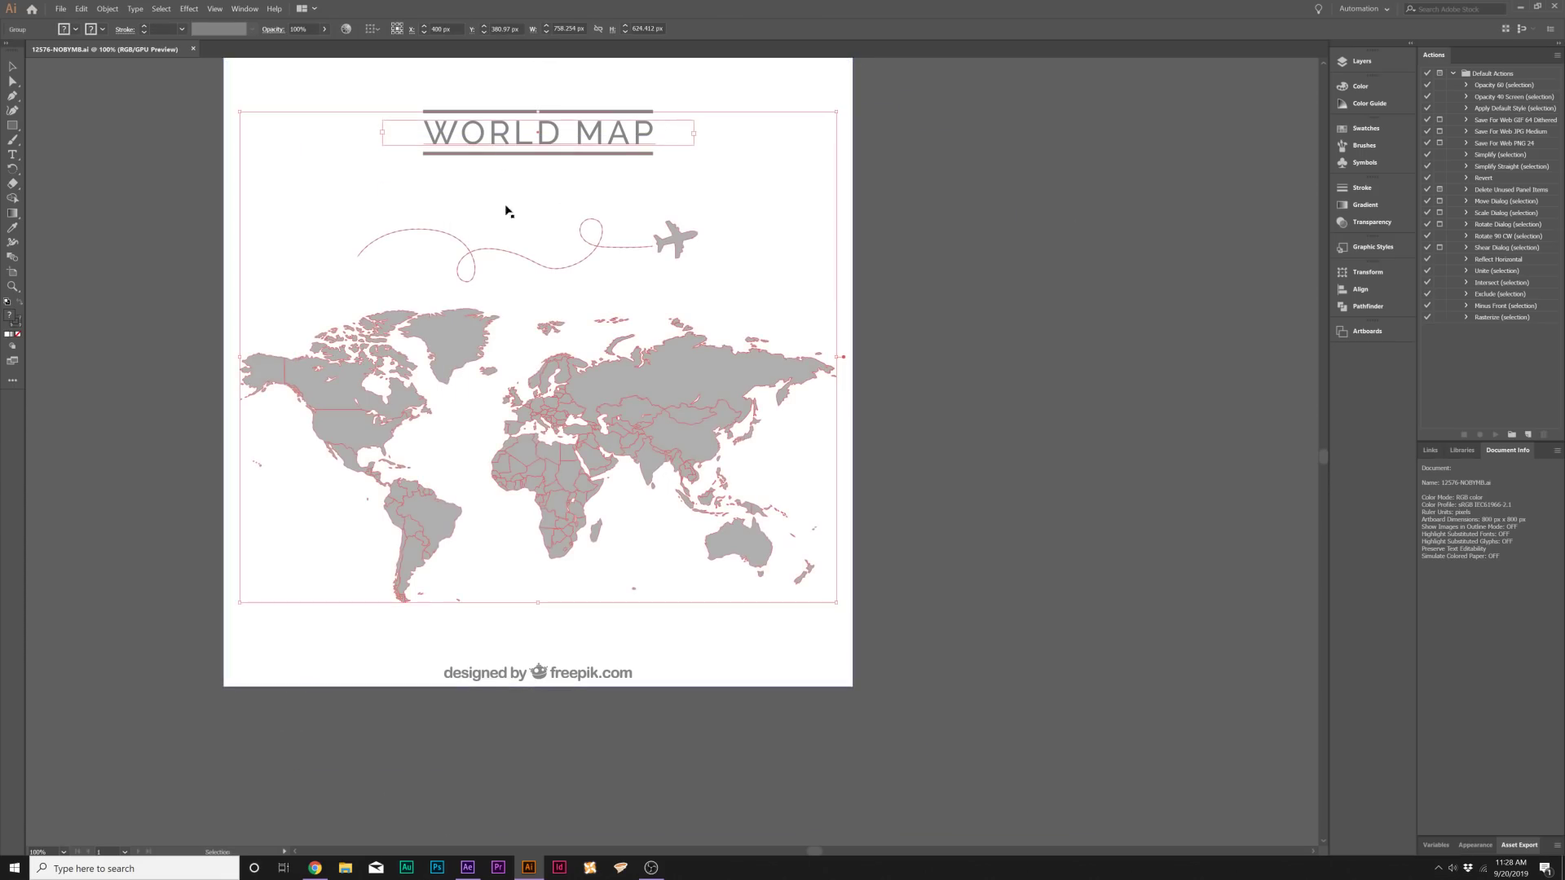
click(623, 708)
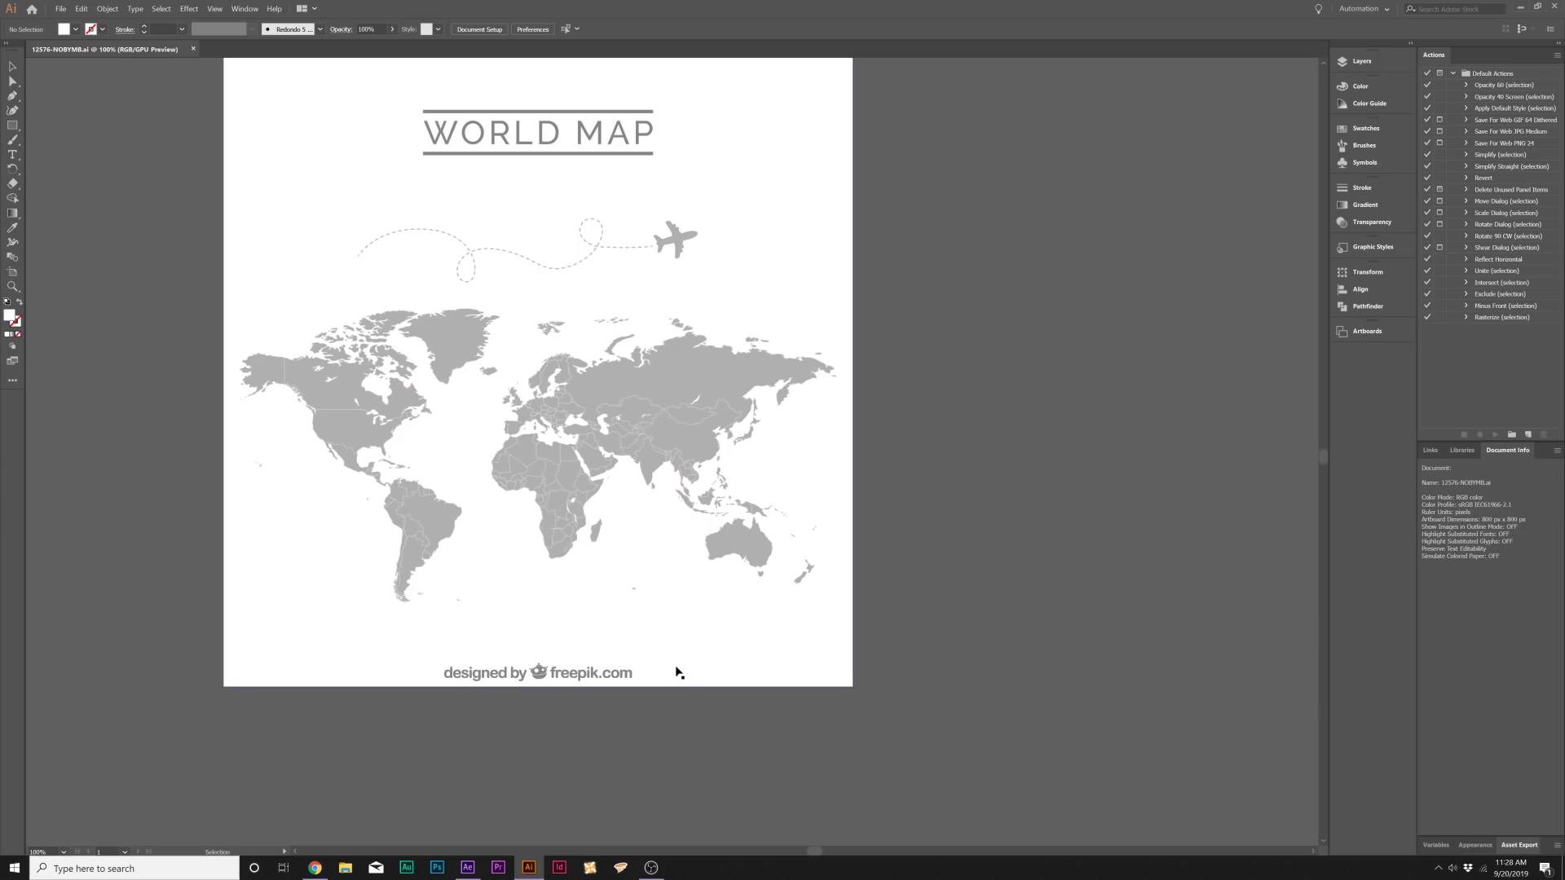
click(1362, 64)
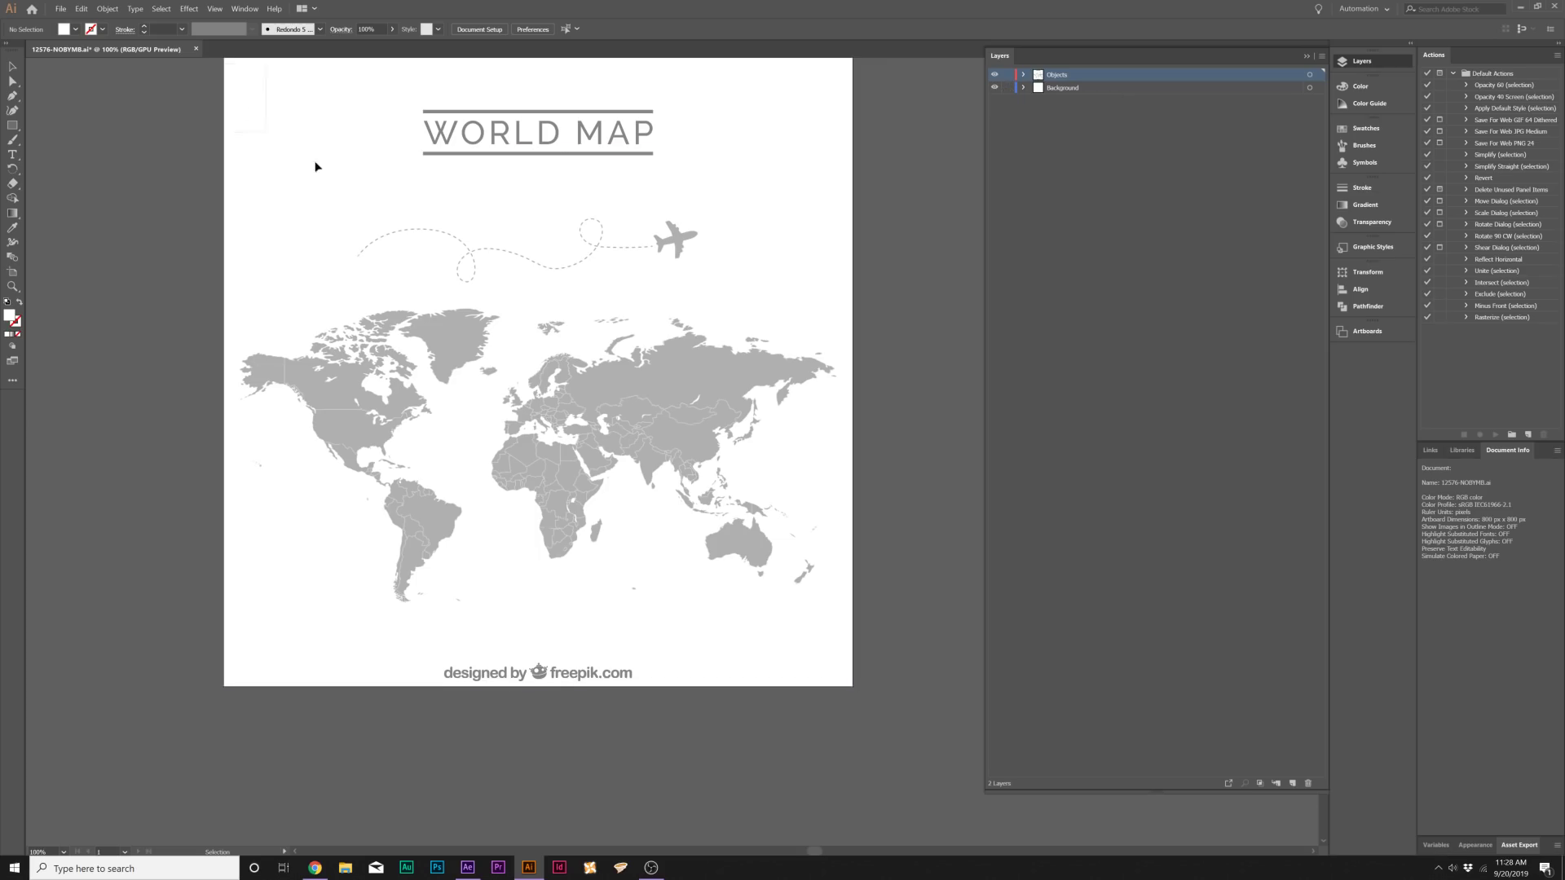
Ungroup all the artwork and delete the WORLD MAP title.
key(ctrl+a)
click(107, 8)
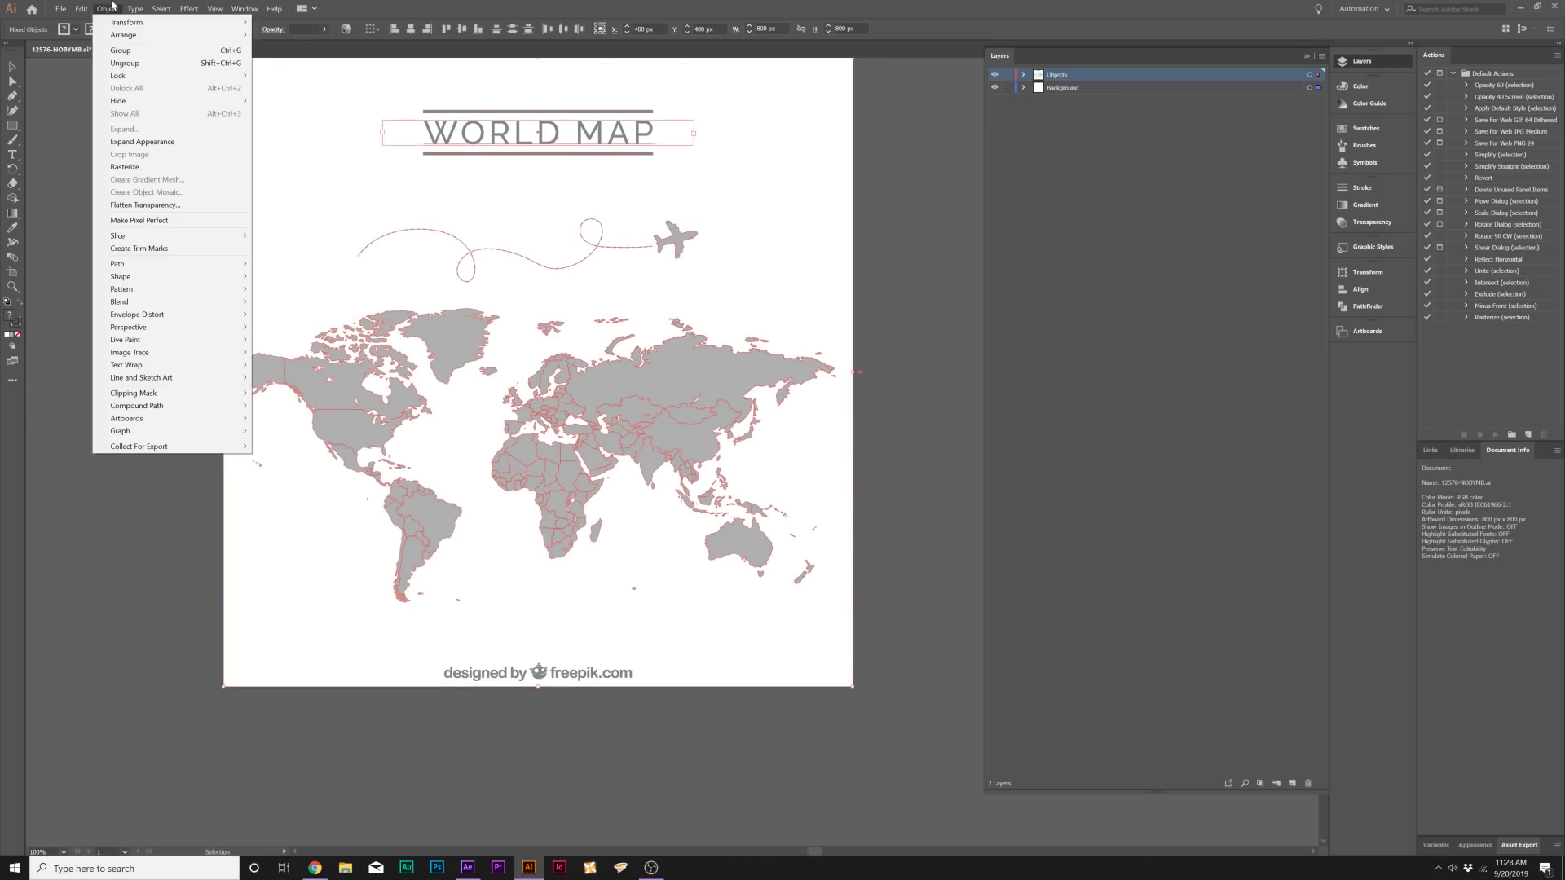
click(126, 64)
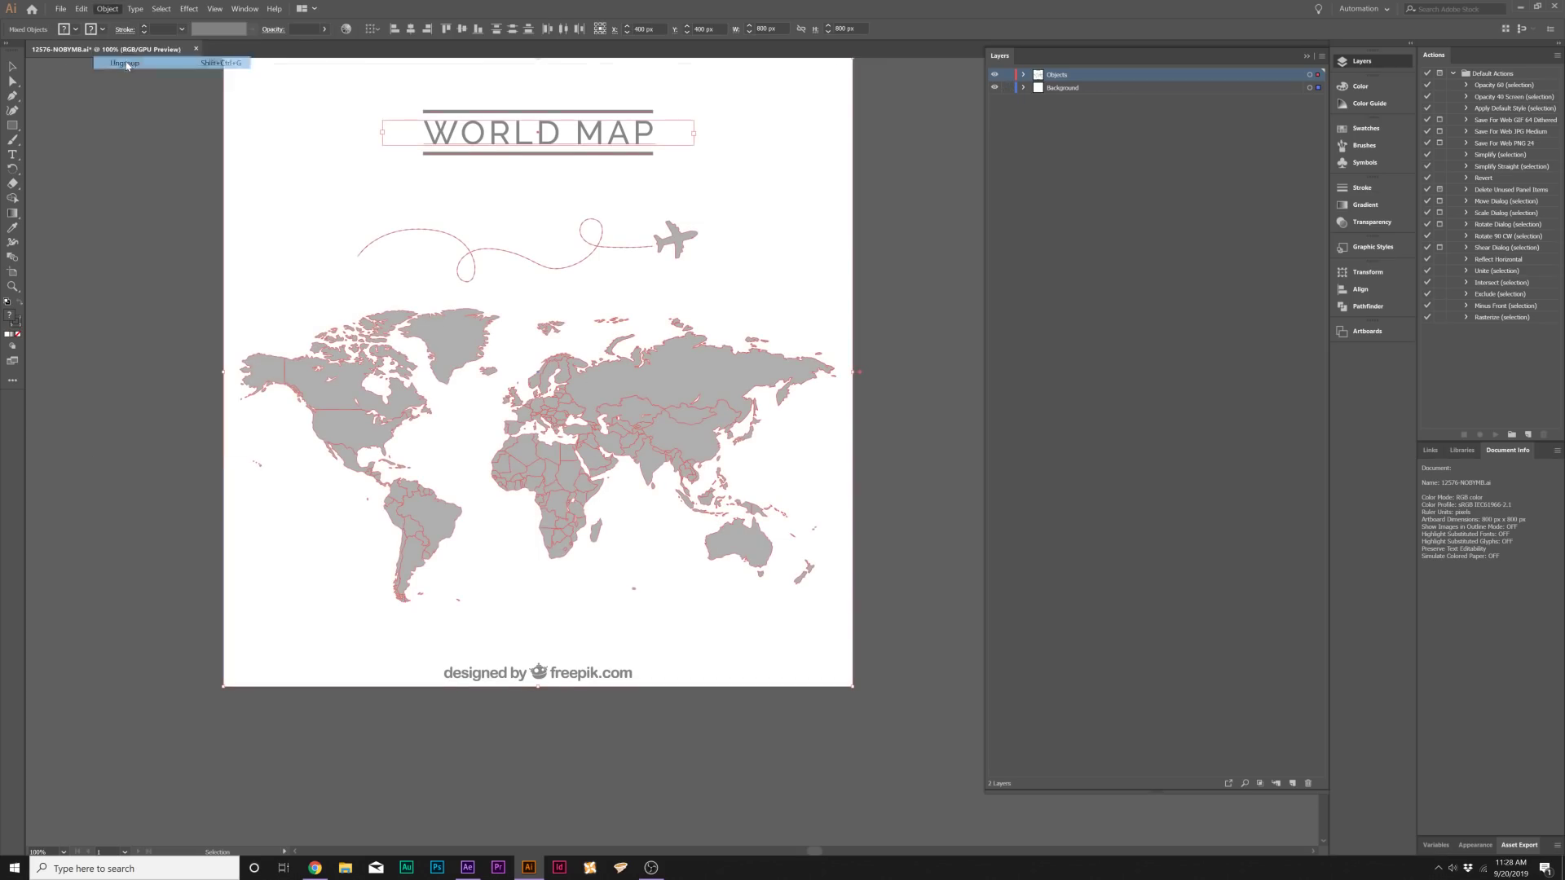
click(70, 238)
click(464, 138)
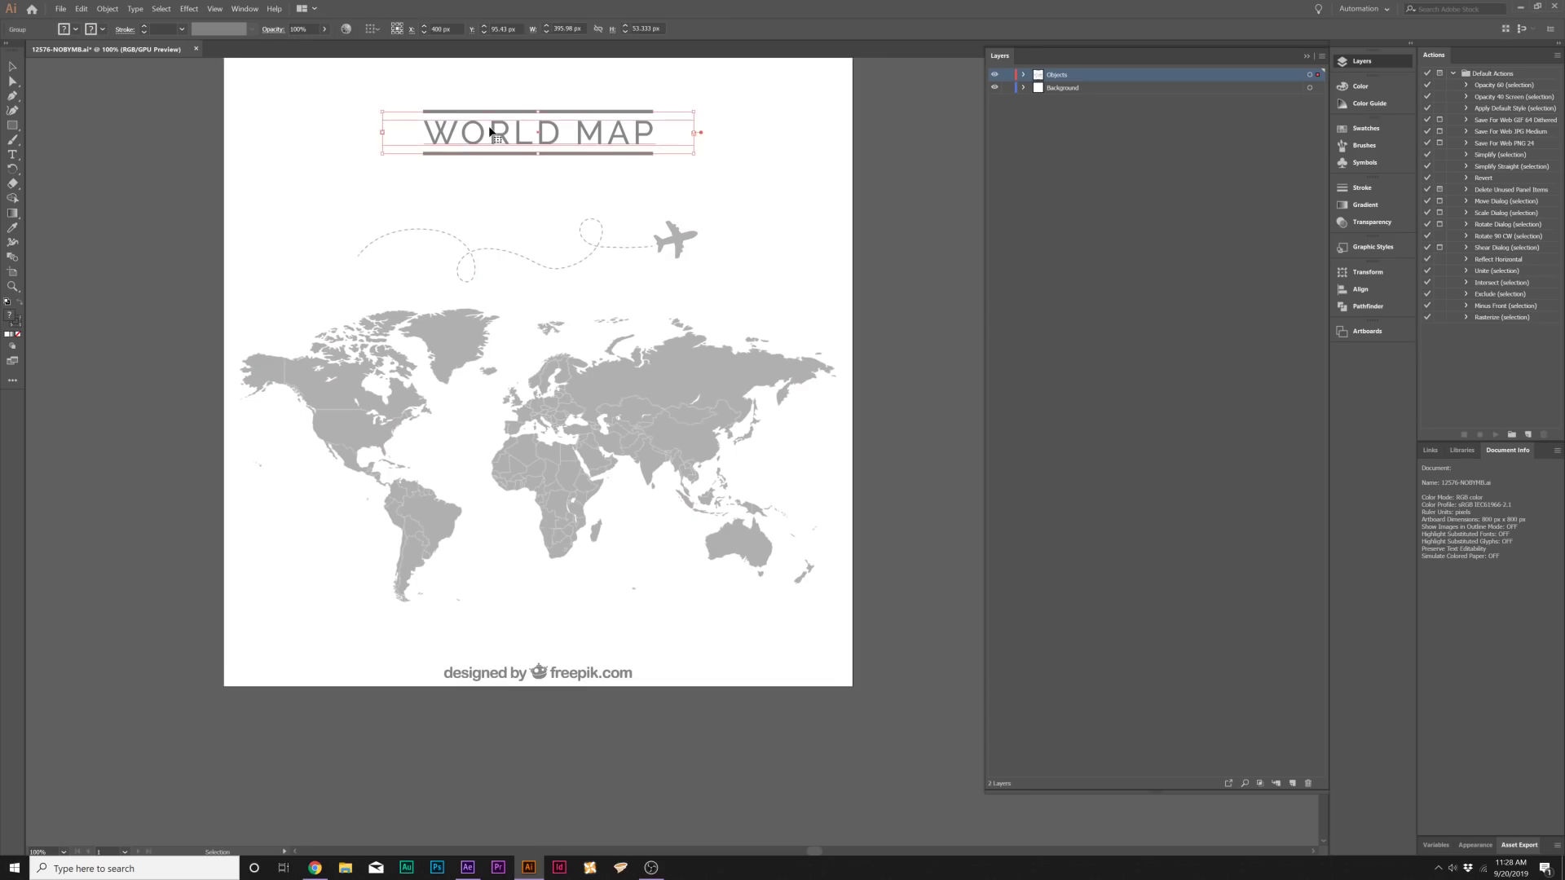
key(Delete)
Ungroup the map from the flight path, then delete the plane, dashed path and freepik credit.
click(671, 237)
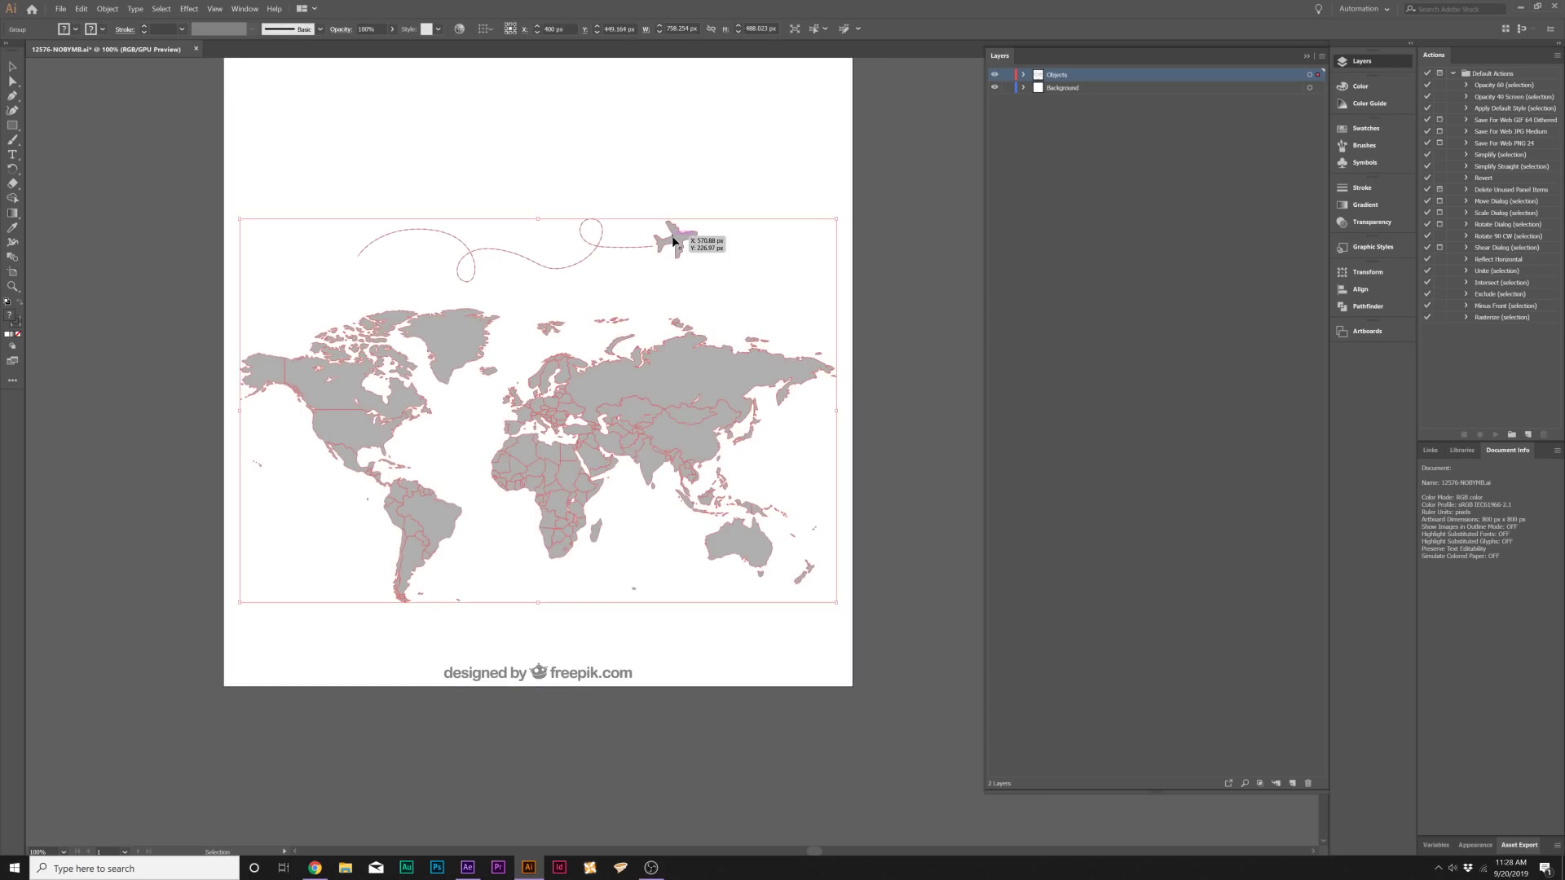
click(110, 10)
click(122, 63)
click(773, 182)
click(687, 237)
key(Delete)
click(517, 665)
key(Delete)
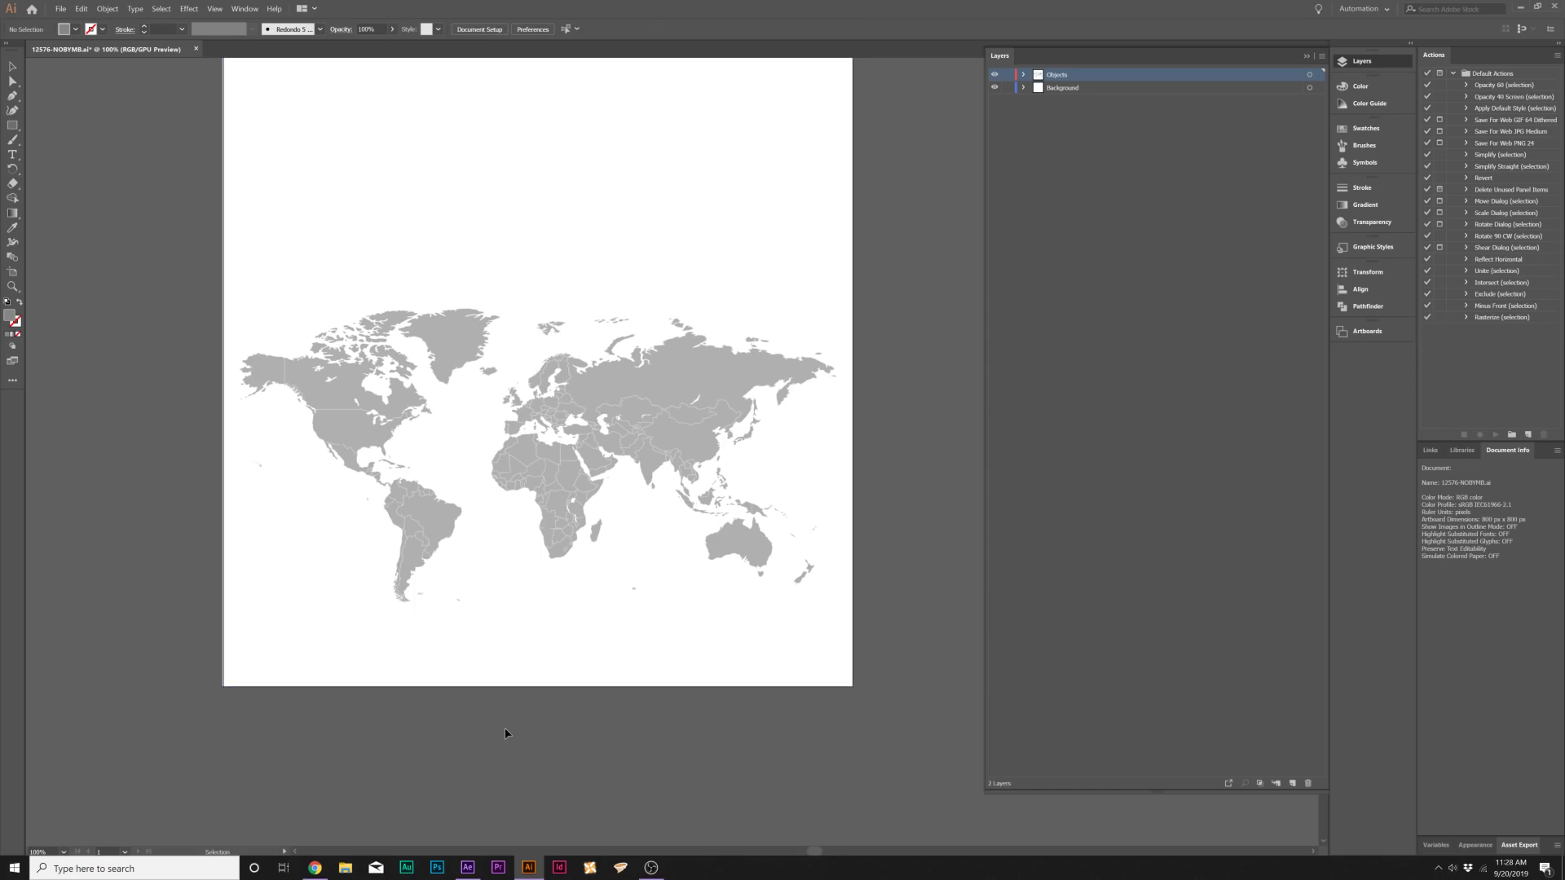
Move the world map group higher on the artboard.
click(751, 489)
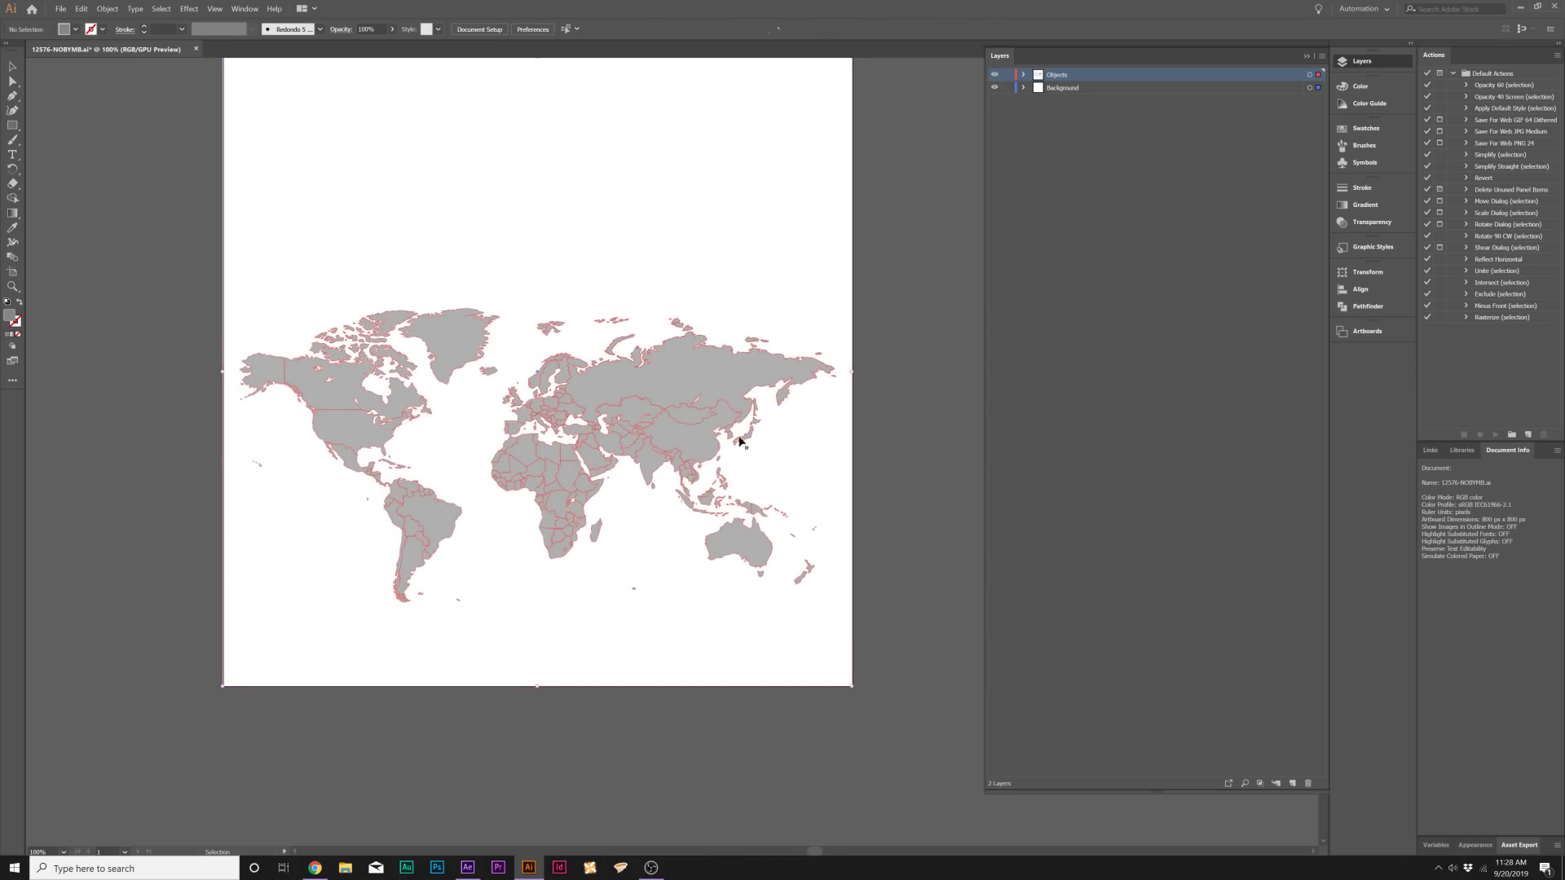
drag(702, 388, 677, 316)
scroll(608, 360, up, 6)
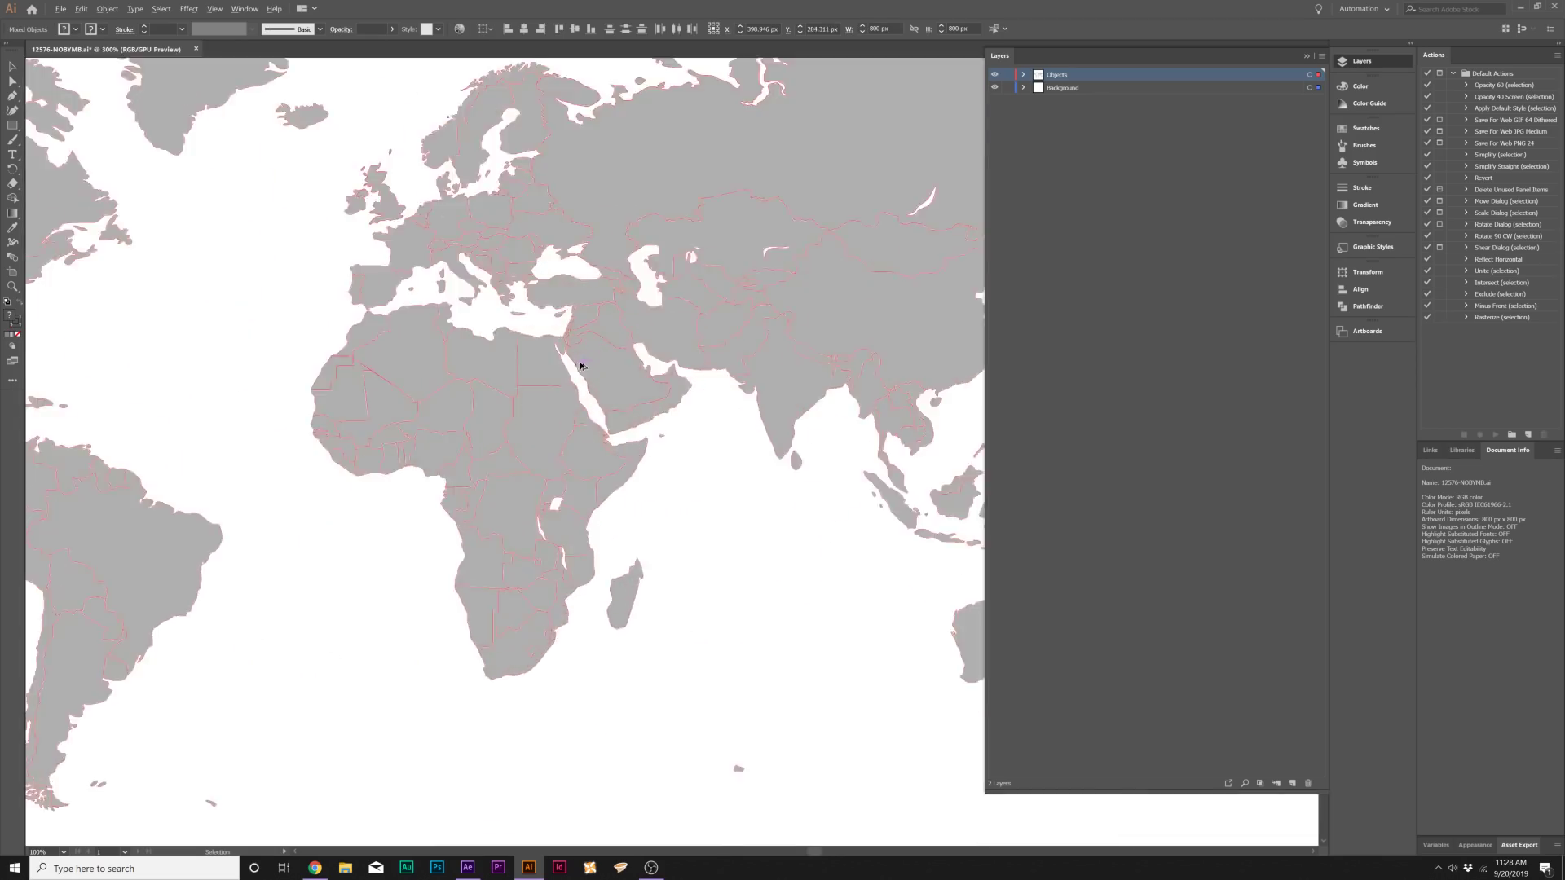
scroll(485, 304, up, 4)
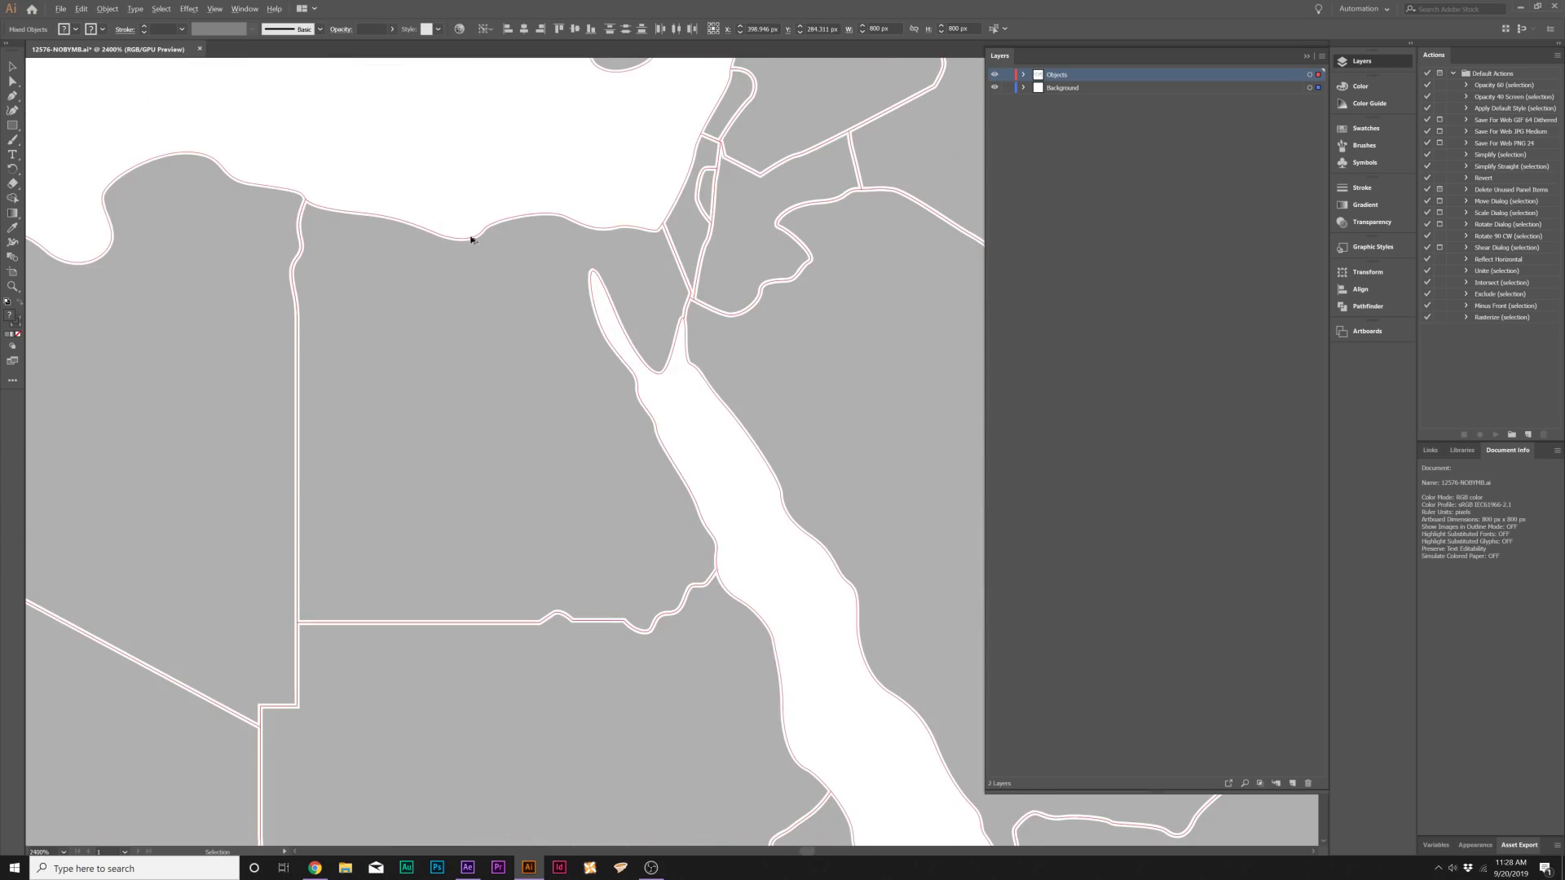
scroll(477, 245, up, 3)
scroll(480, 318, down, 12)
scroll(530, 520, up, 10)
scroll(569, 516, down, 8)
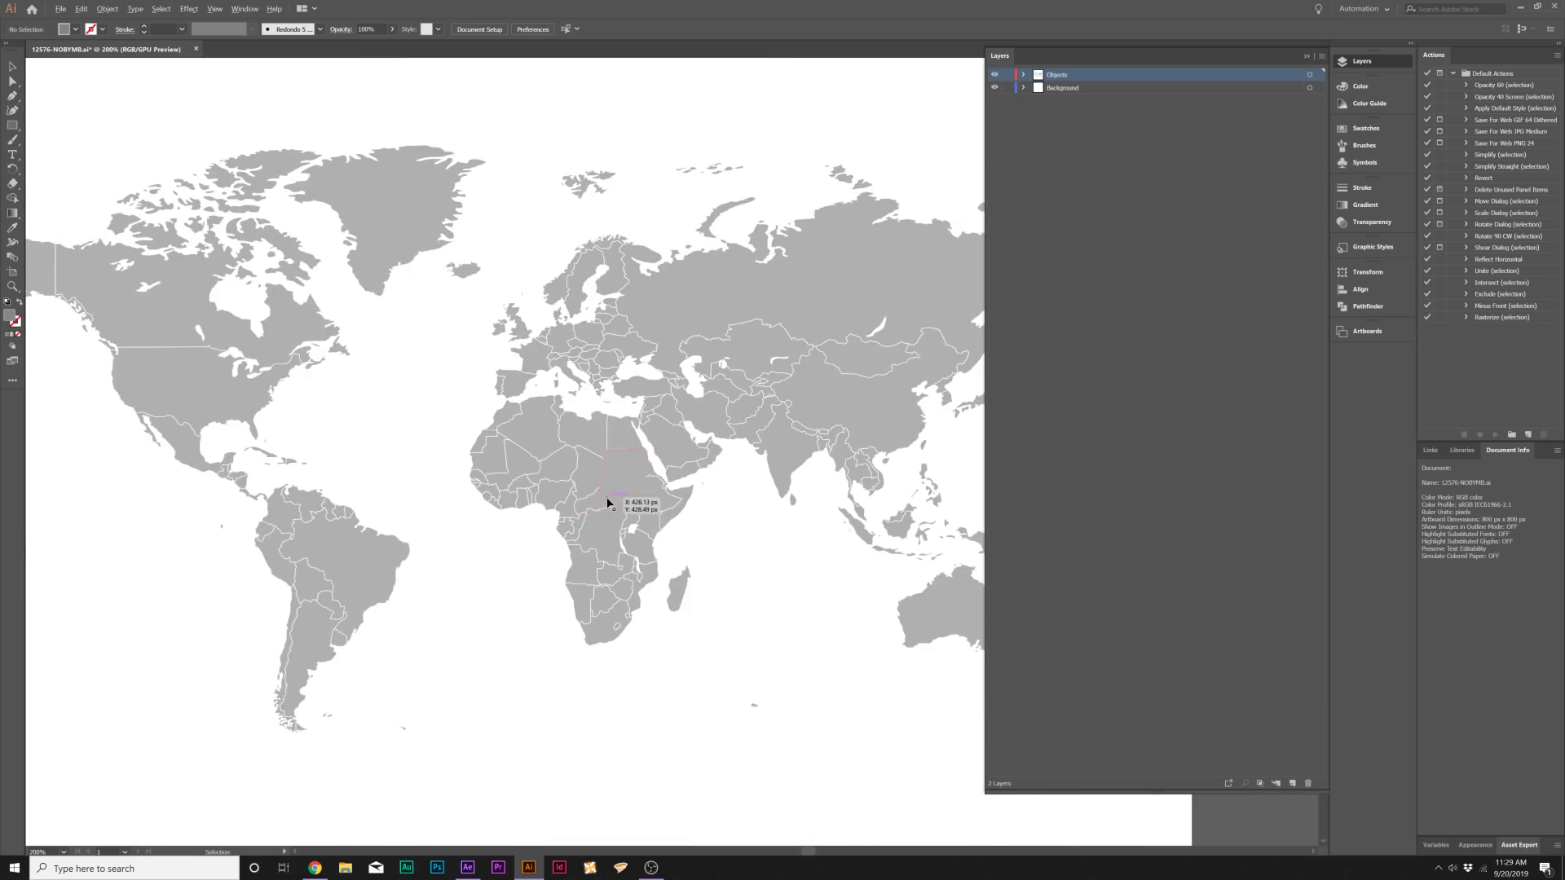
scroll(604, 500, up, 4)
scroll(604, 493, down, 2)
scroll(606, 497, down, 2)
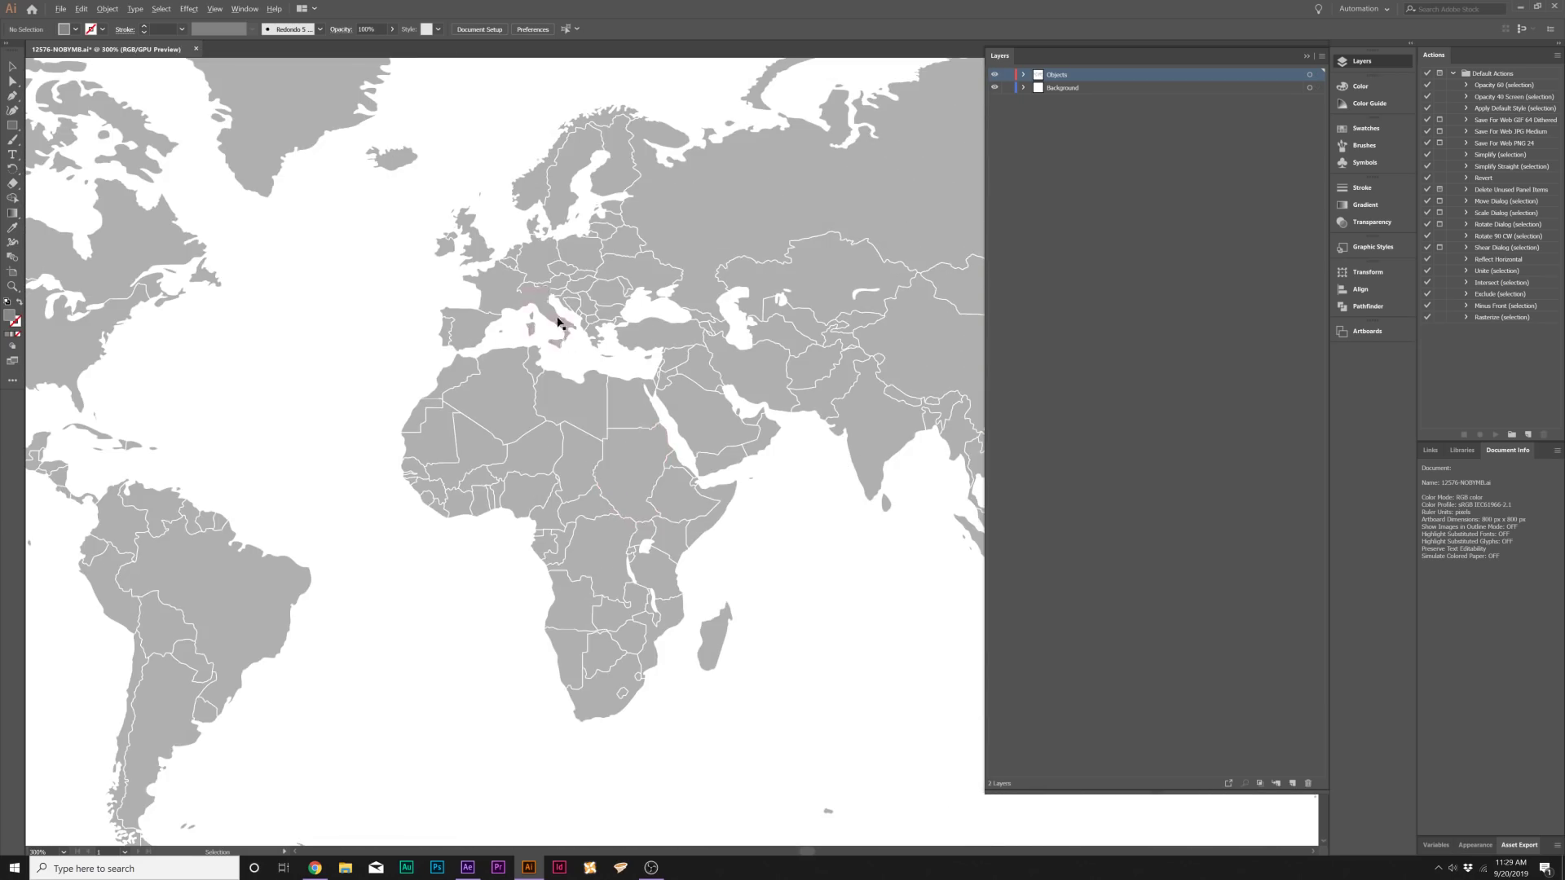
scroll(558, 318, up, 5)
scroll(648, 513, down, 6)
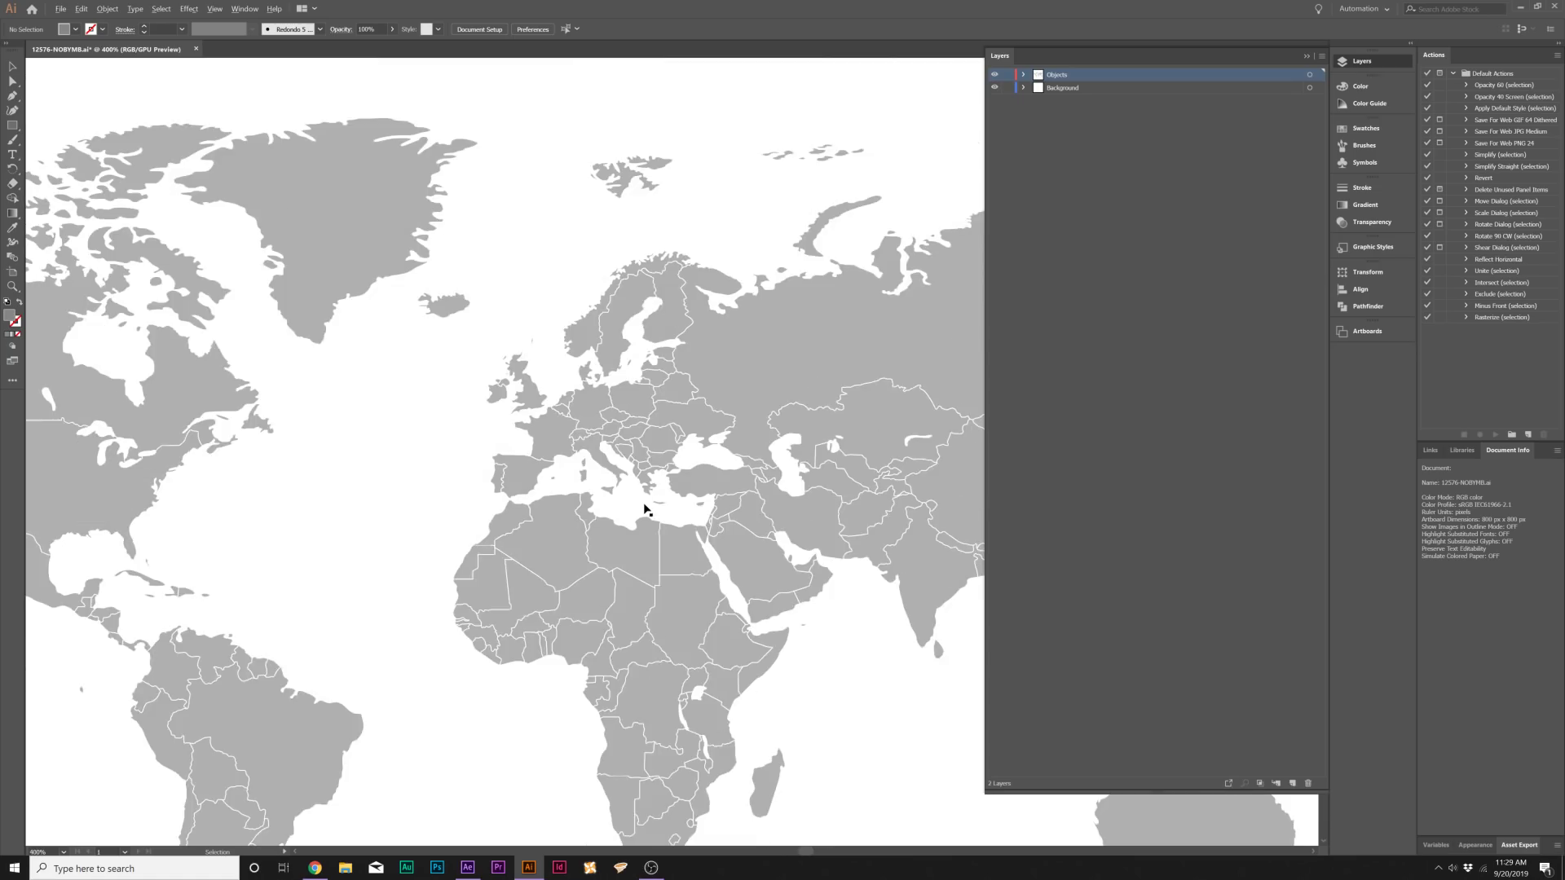
Delete the Background layer and its artwork.
click(1010, 88)
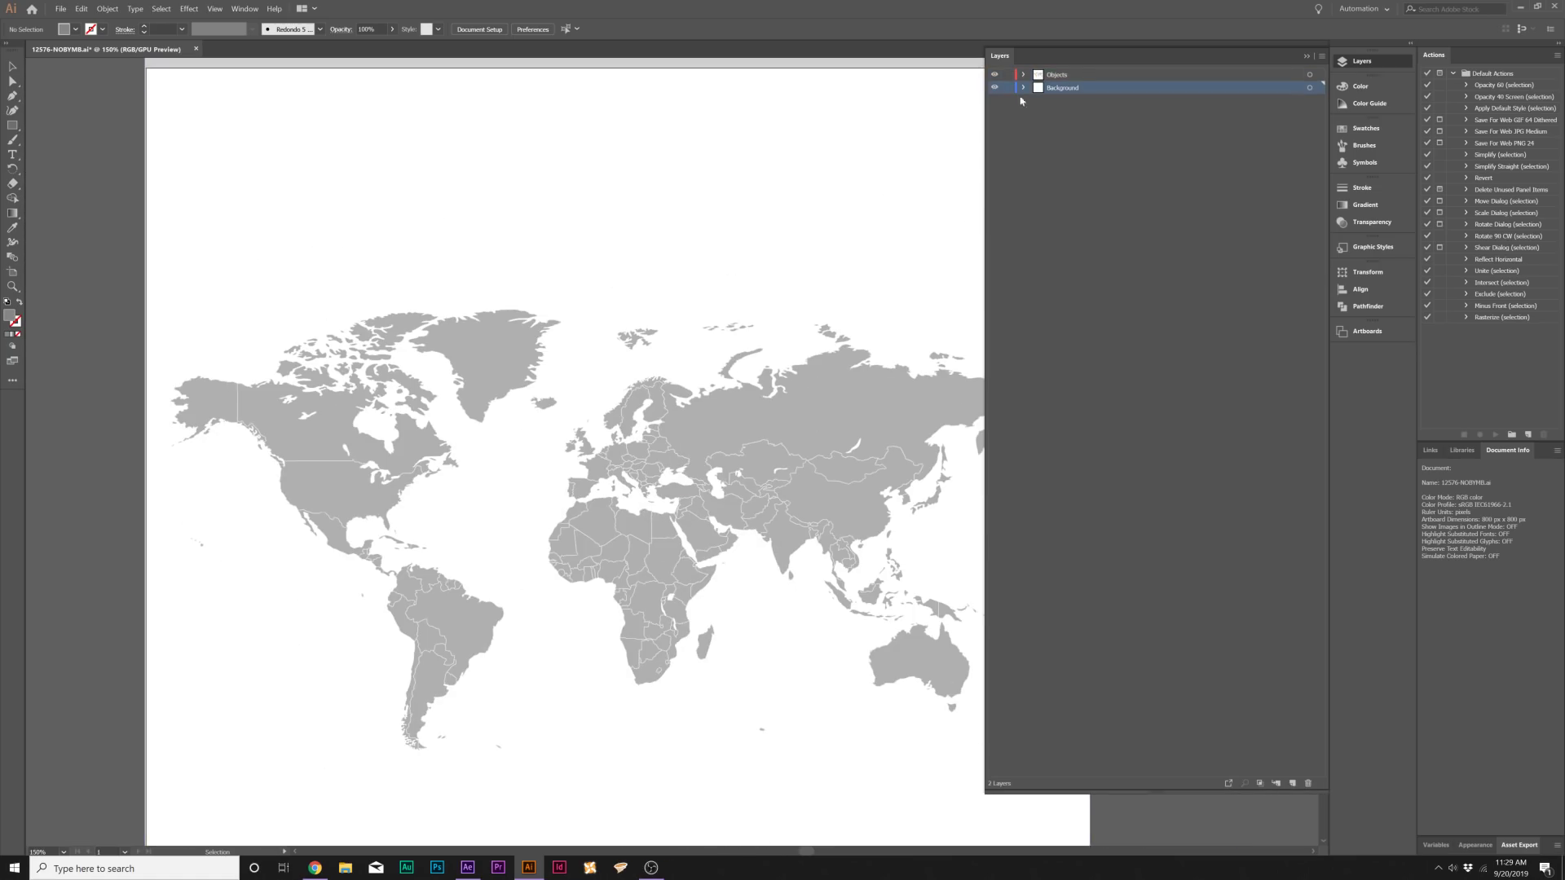
click(1309, 783)
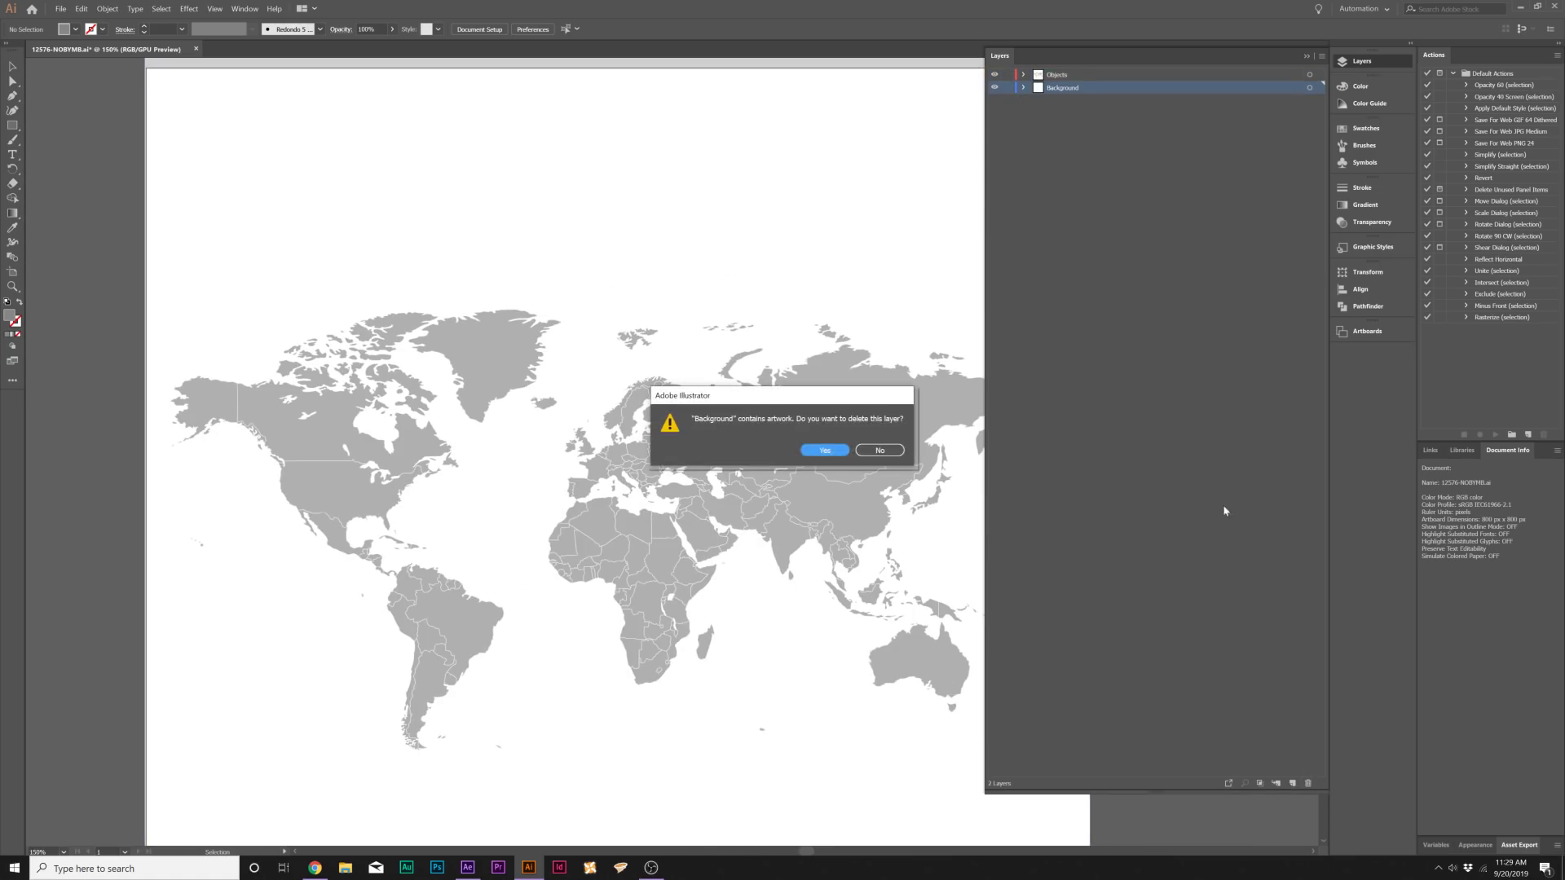
click(826, 455)
Save the map artwork as a new file with Save As.
click(1023, 75)
click(1026, 75)
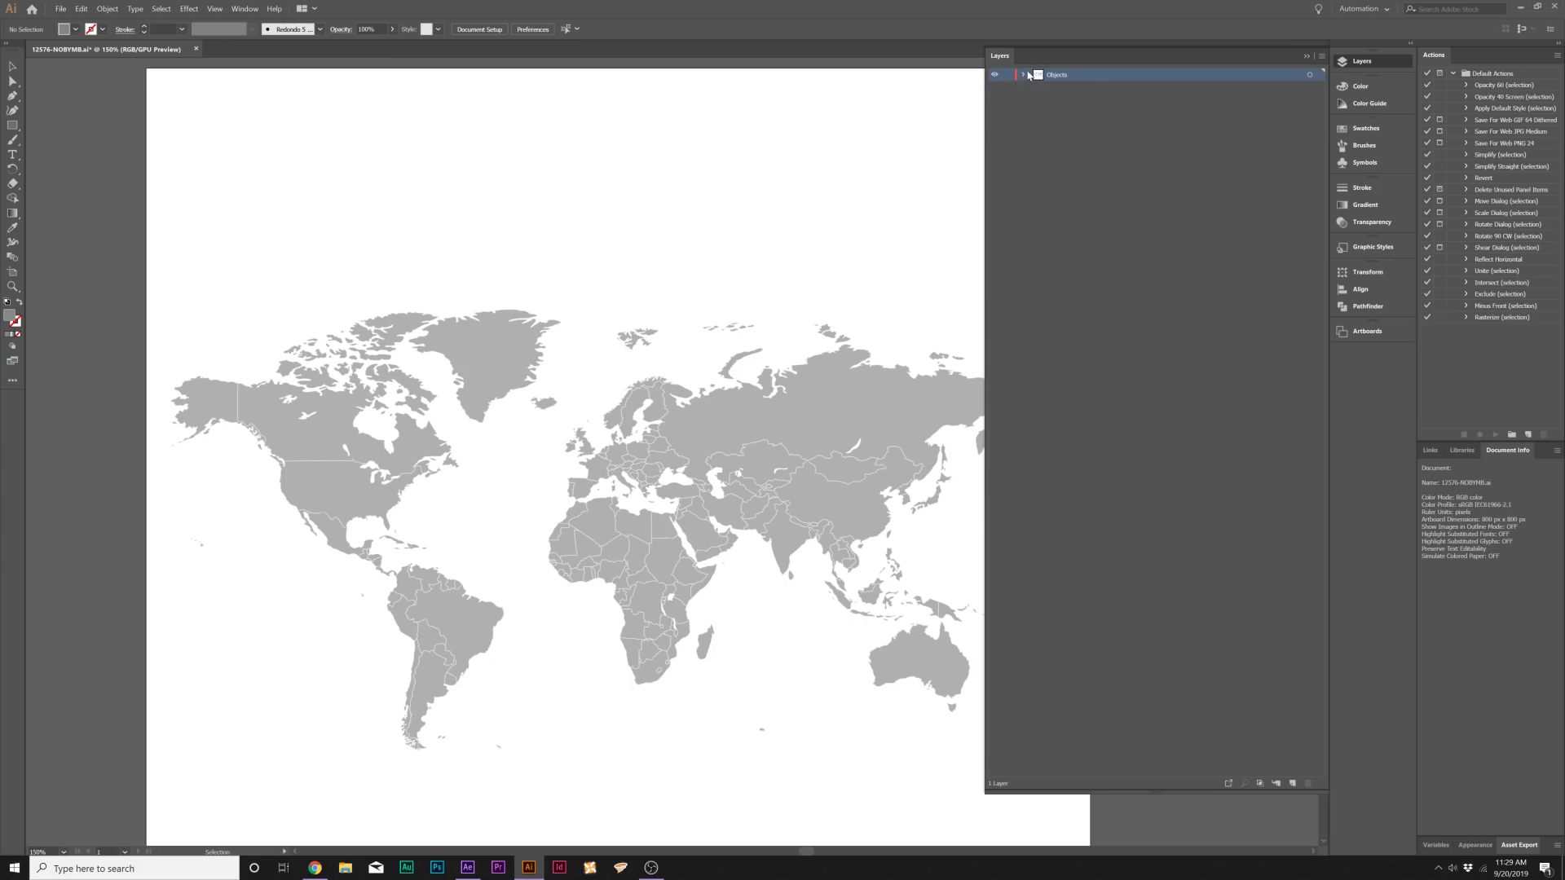
click(61, 8)
click(91, 114)
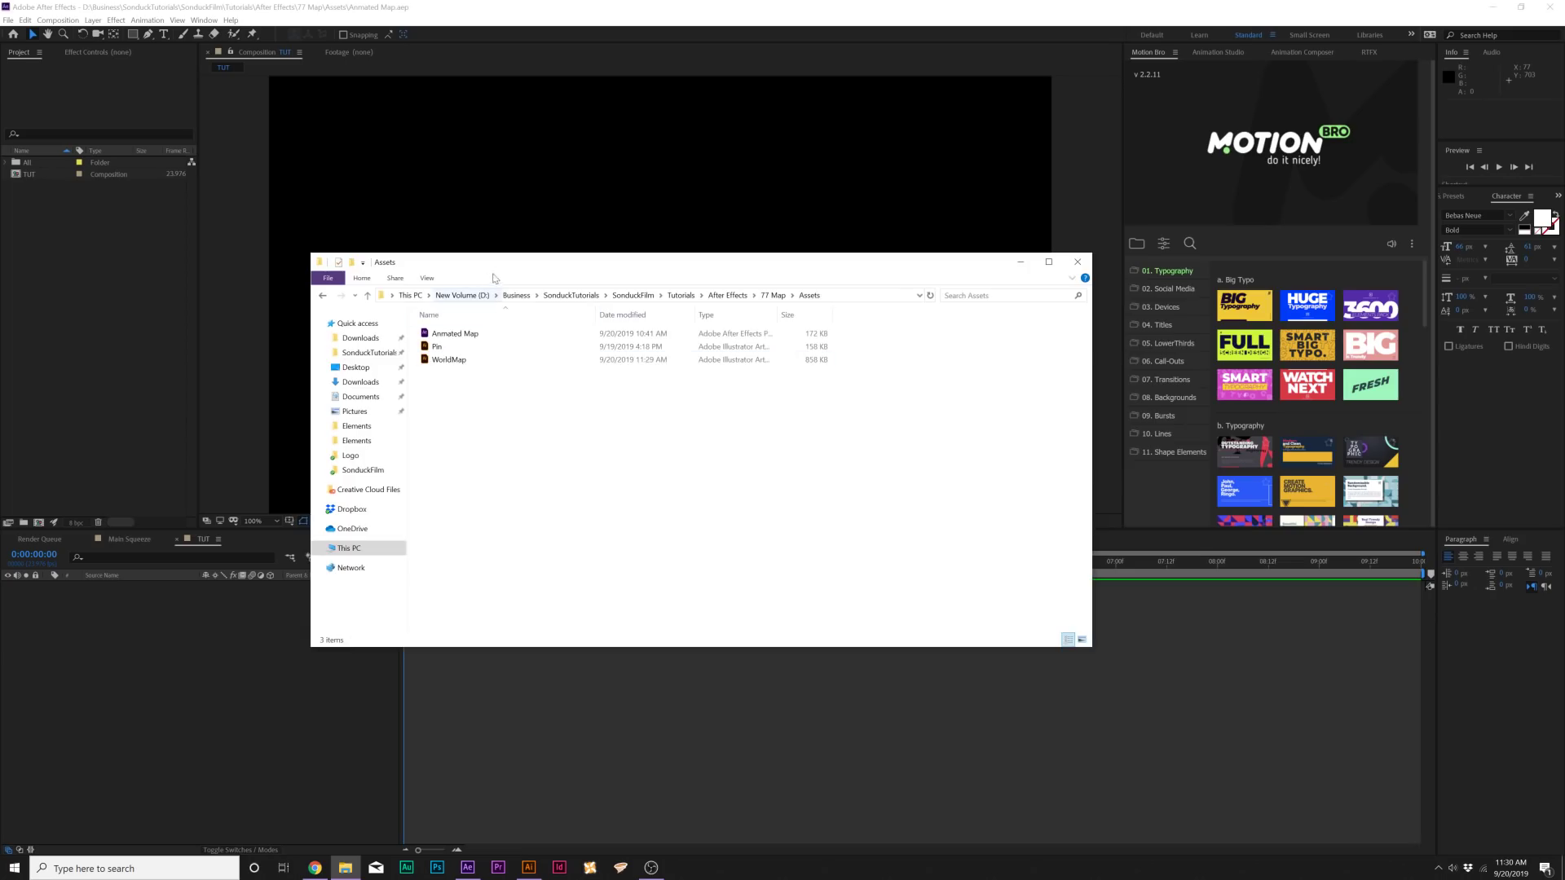
Import WorldMap.ai from File Explorer into the project and add it to the TUT timeline.
drag(652, 255, 757, 217)
click(562, 317)
drag(562, 317, 119, 303)
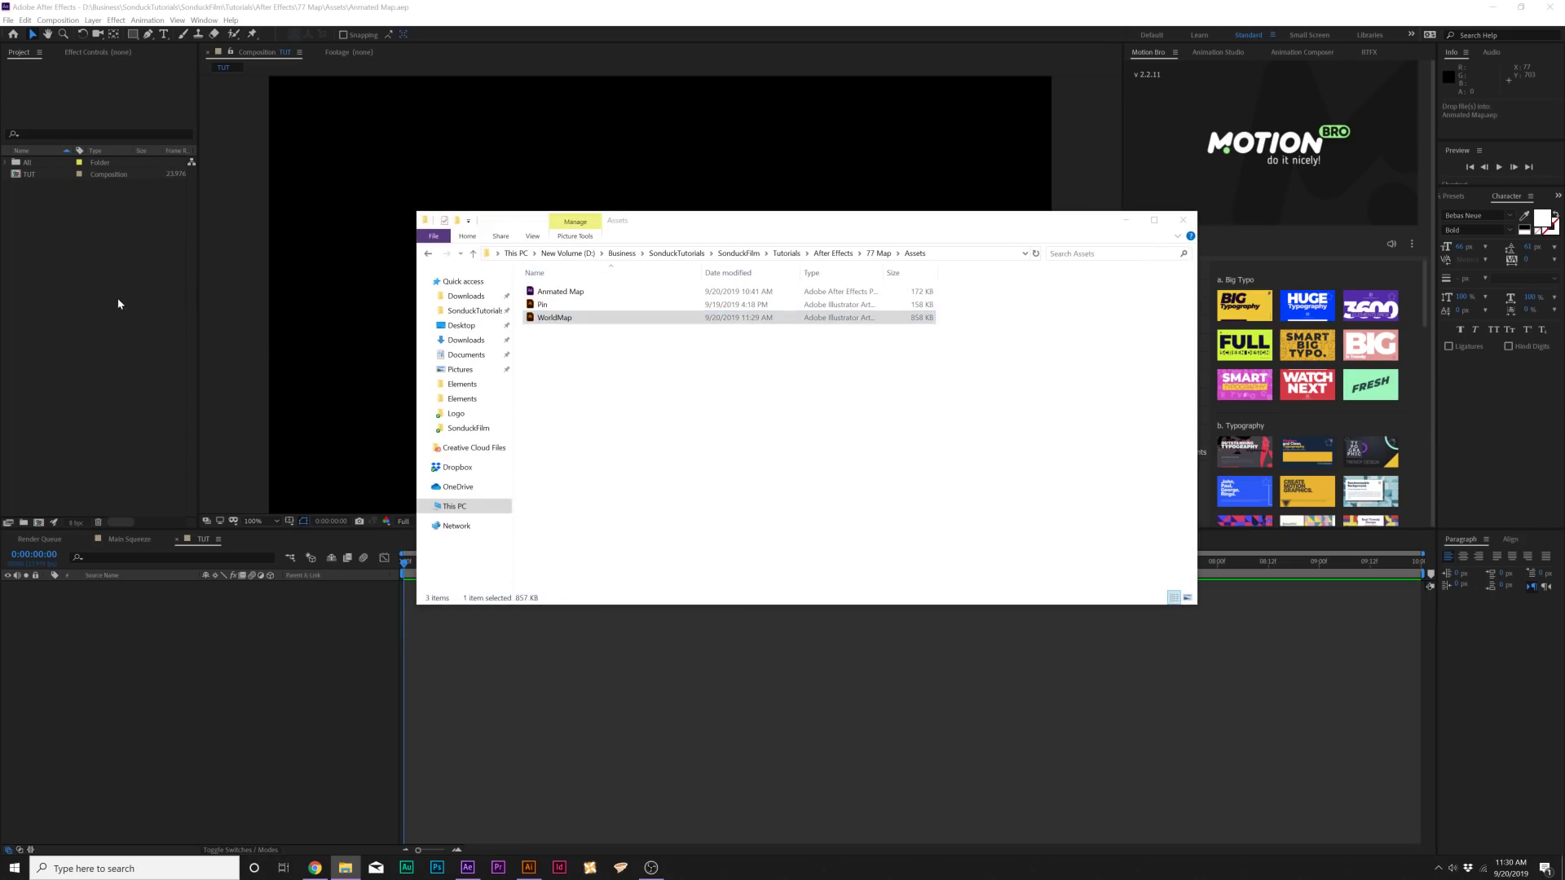
drag(42, 186, 187, 646)
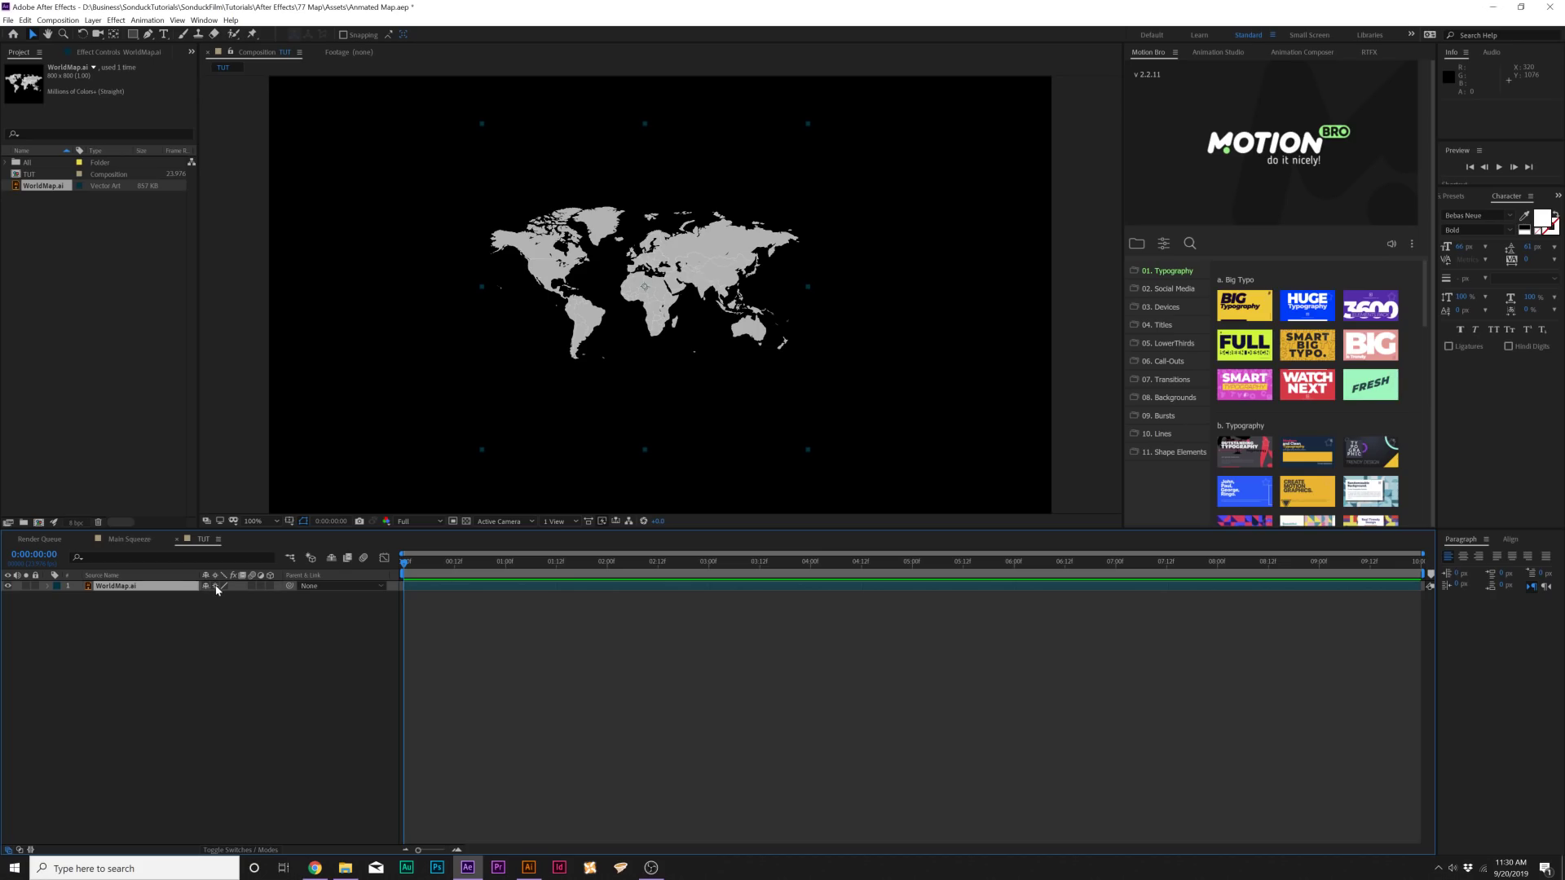
Scale the WorldMap layer to 299% with Continuously Rasterize turned on.
key(s)
drag(229, 596, 302, 587)
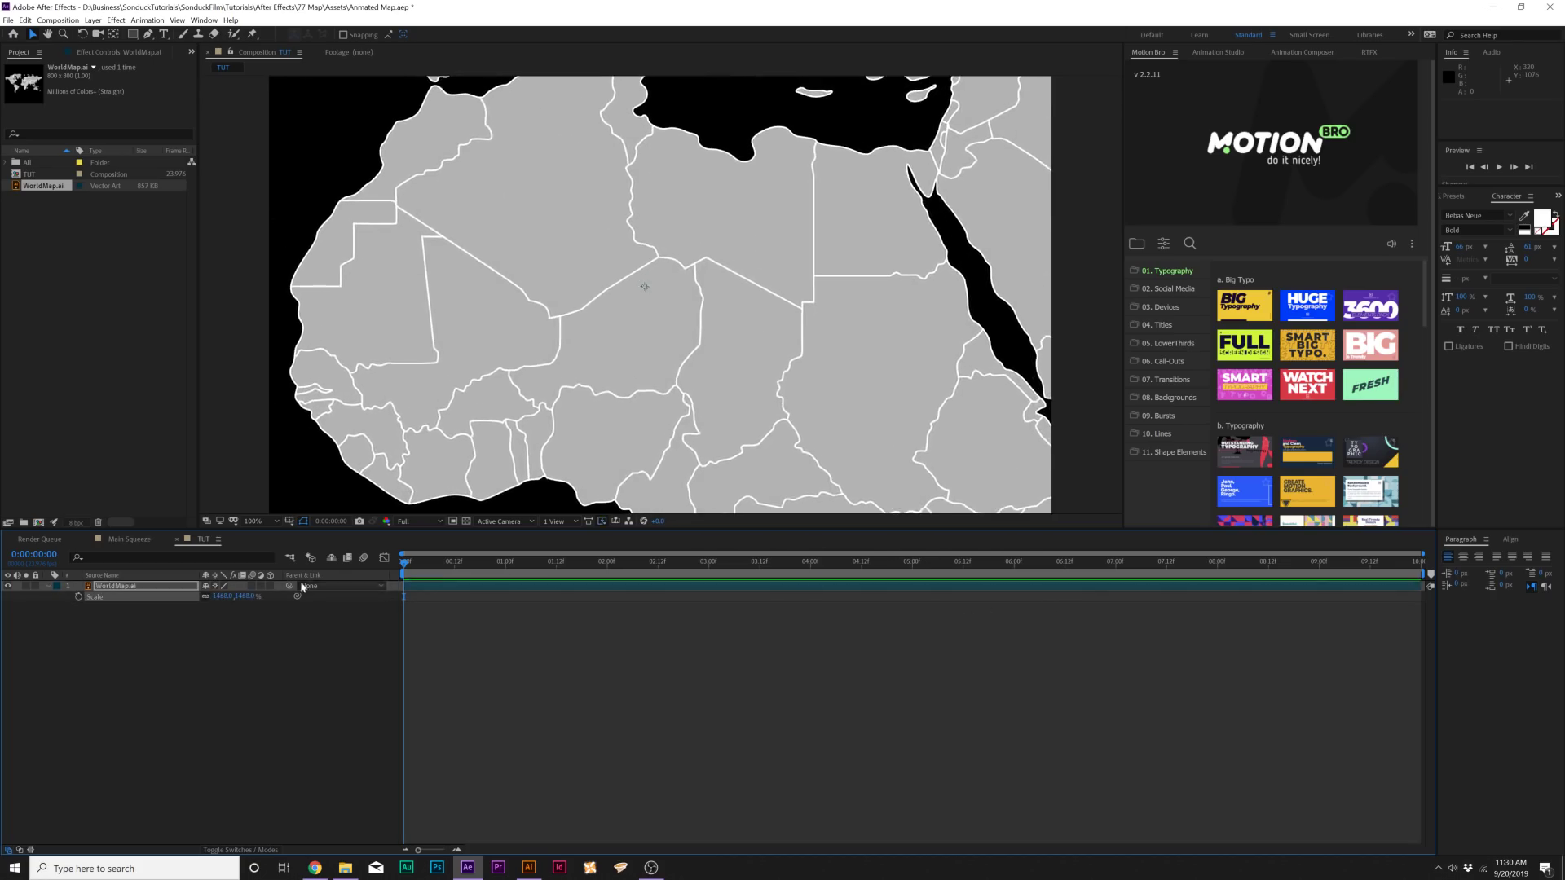
click(216, 586)
click(216, 586)
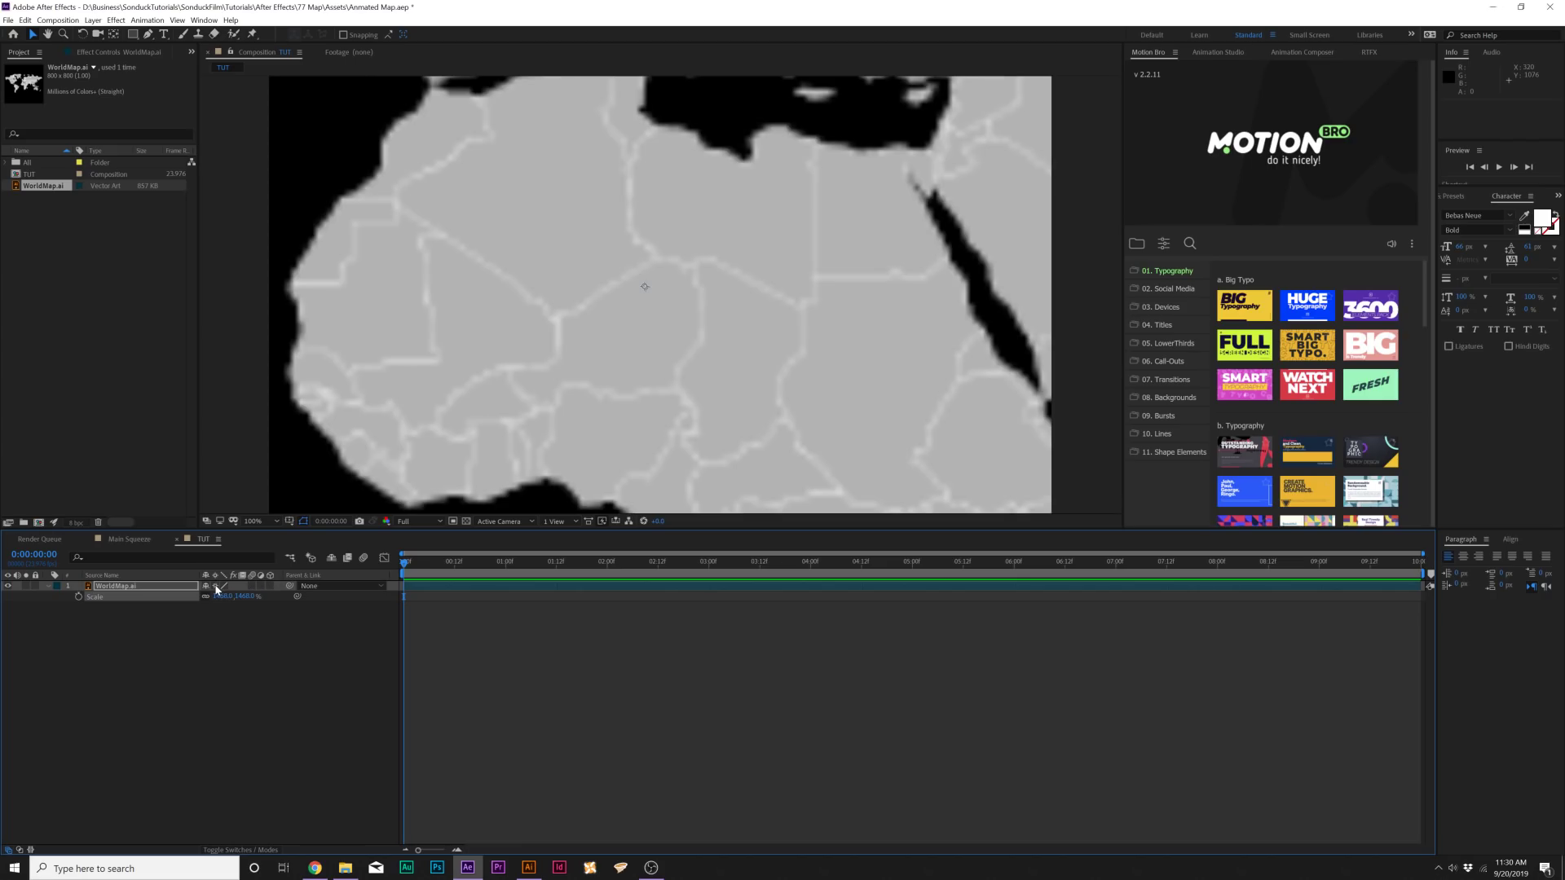
drag(221, 596, 81, 596)
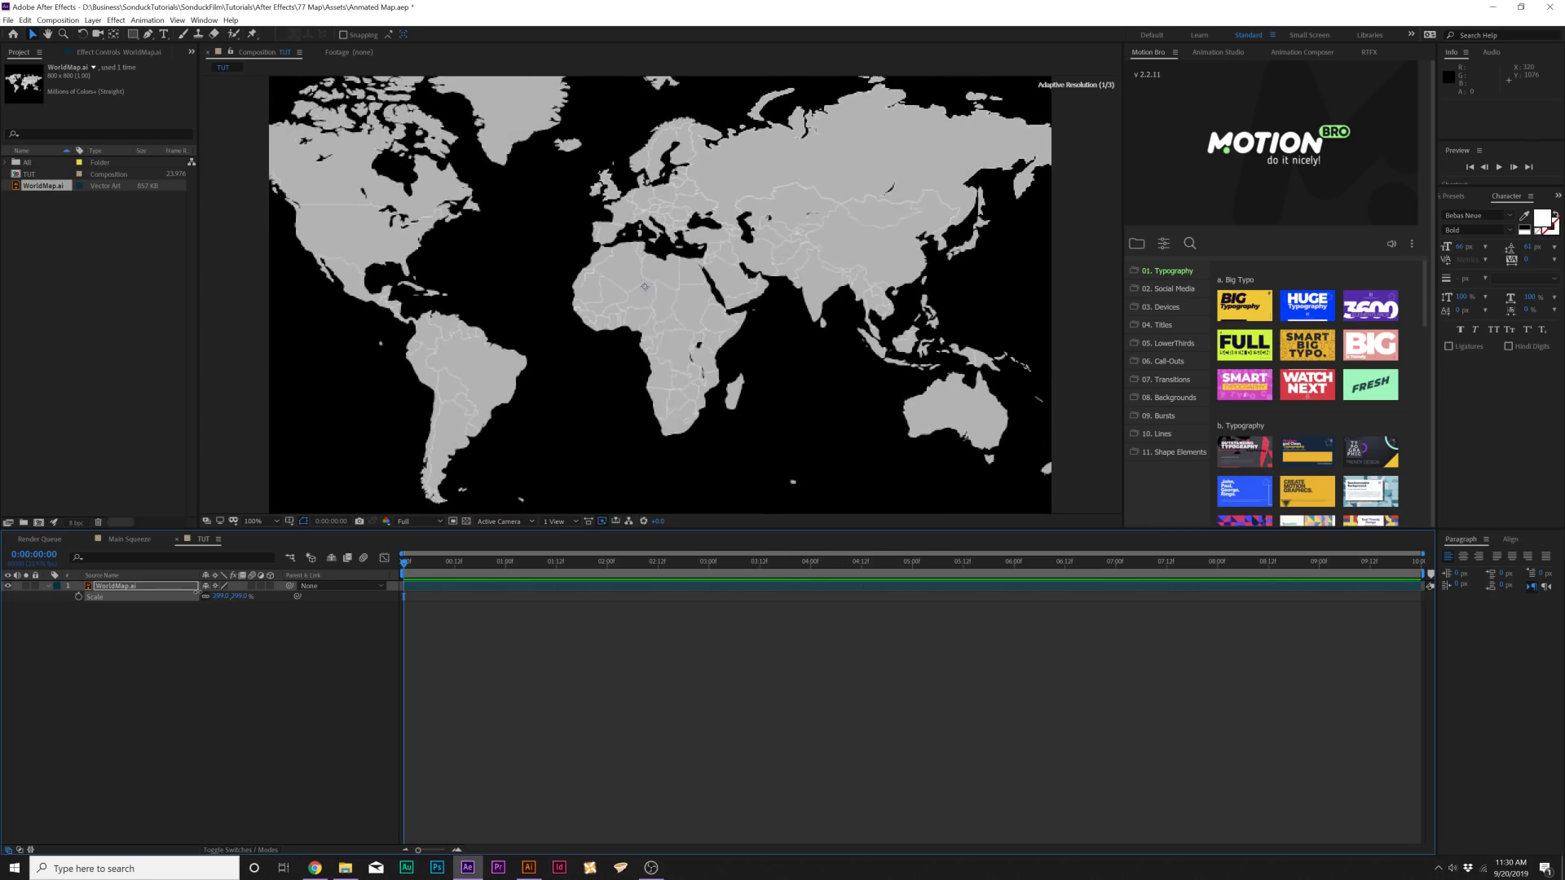
click(238, 657)
click(93, 19)
Create a new solid named BG and send it beneath the map layer.
mouse_move(123, 37)
click(309, 47)
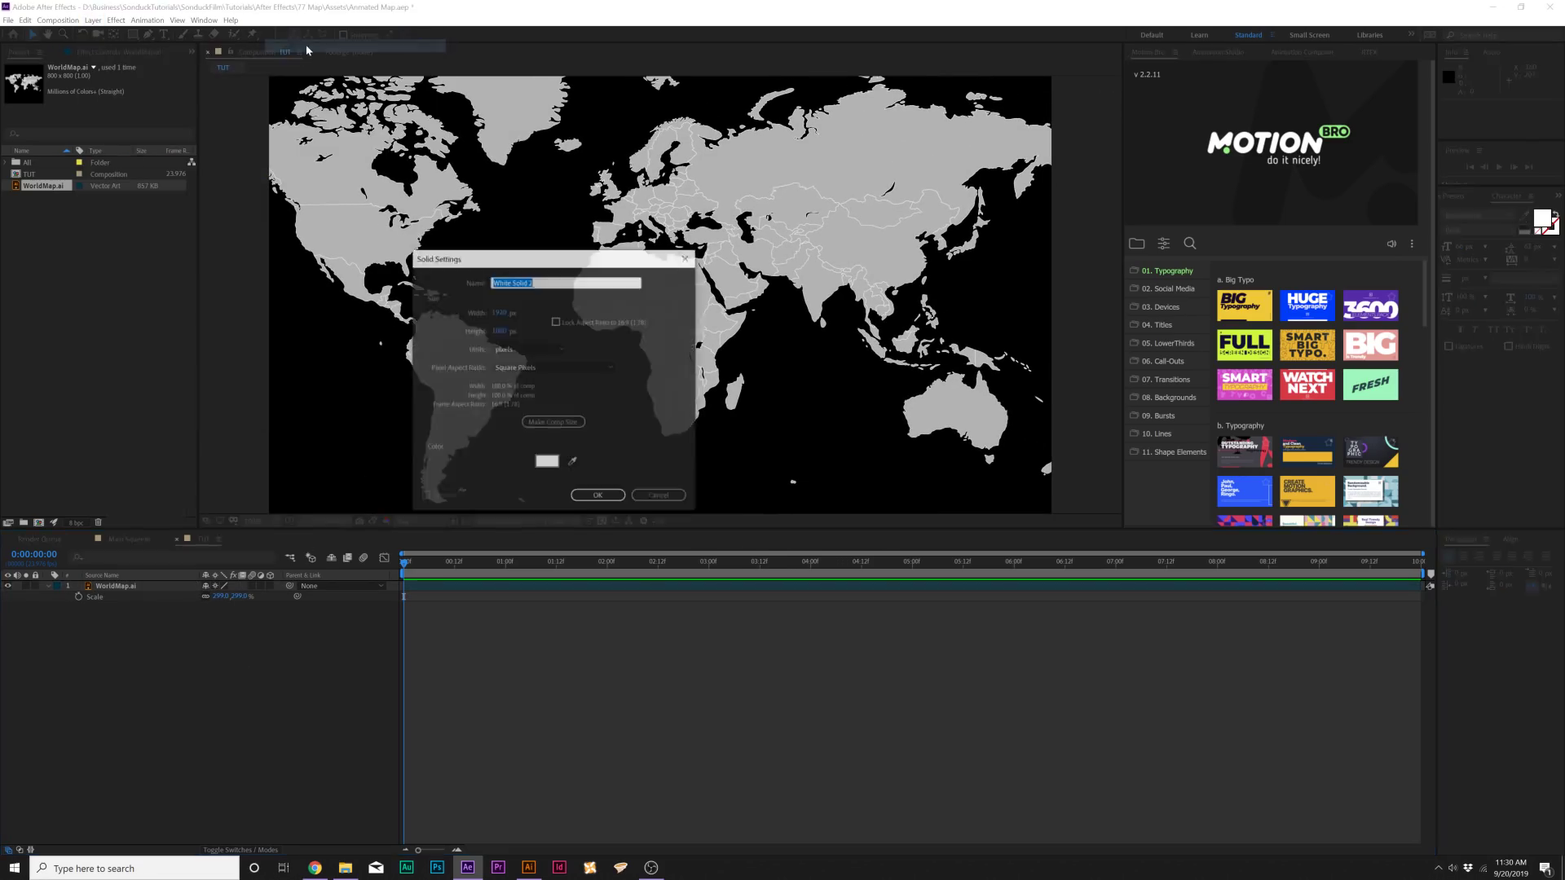
text(BG)
key(Return)
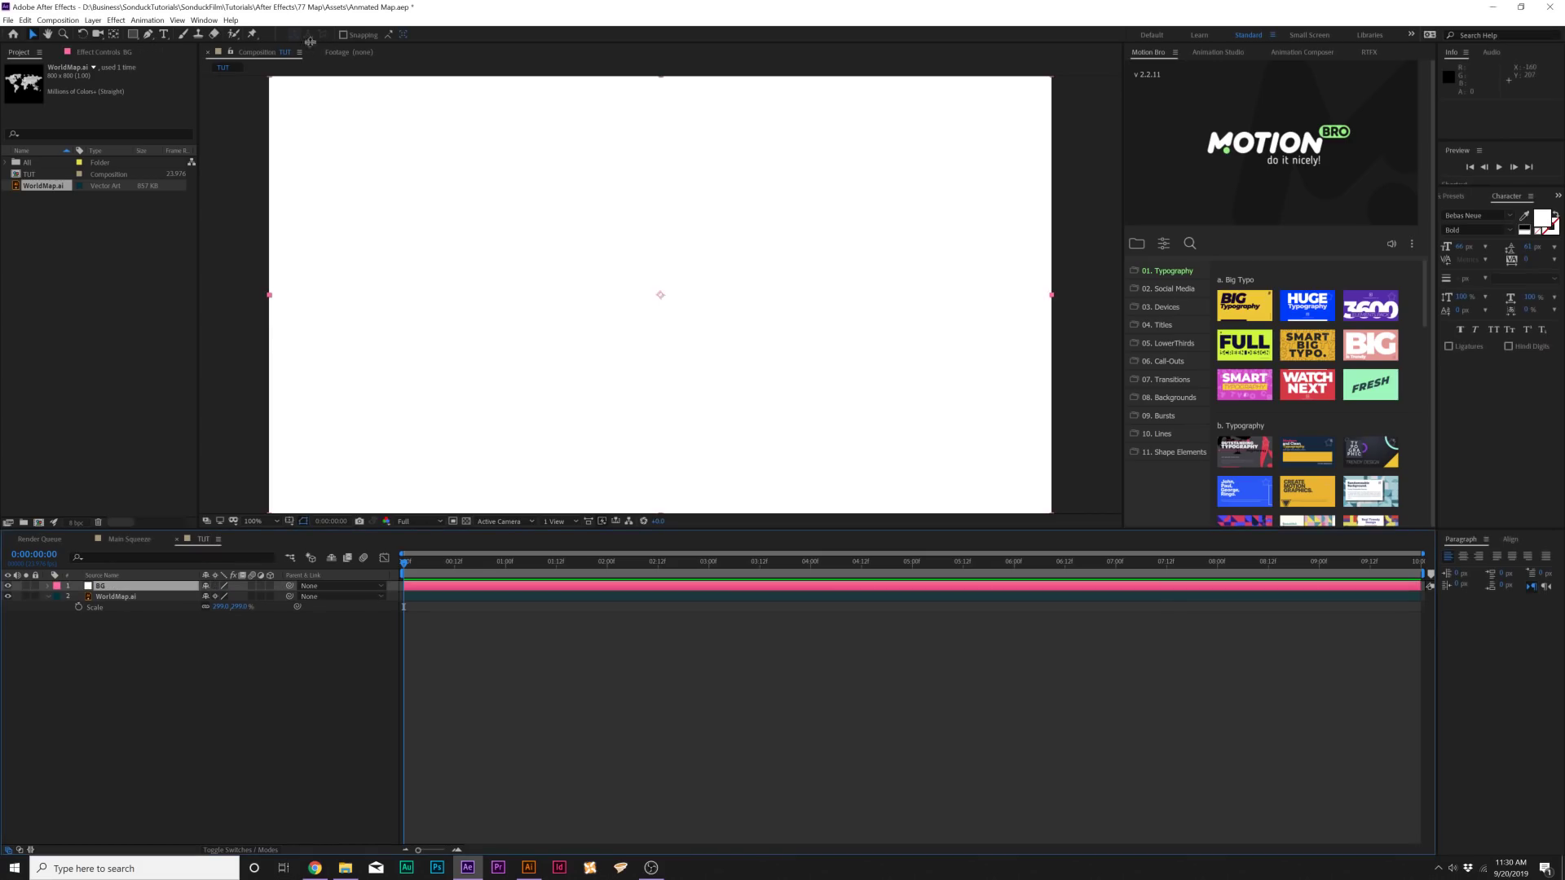
key(ctrl+shift+bracketleft)
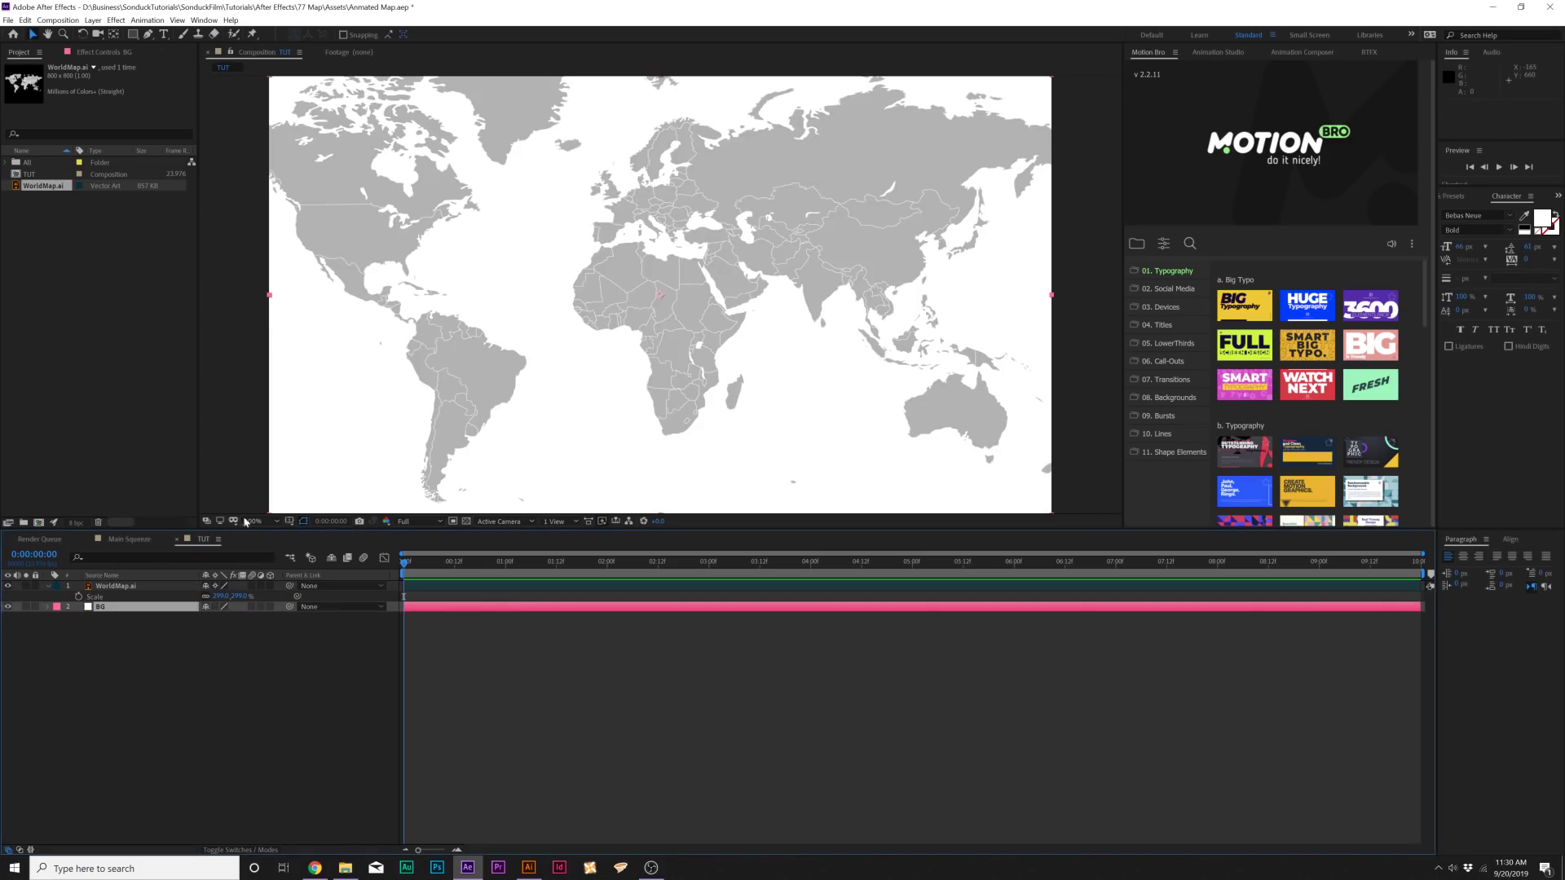
Zoom the view to 50% and set the WorldMap scale to 200%.
key(comma)
key(comma)
click(134, 586)
mouse_move(218, 596)
mouse_down()
mouse_move(152, 586)
mouse_move(234, 586)
mouse_up()
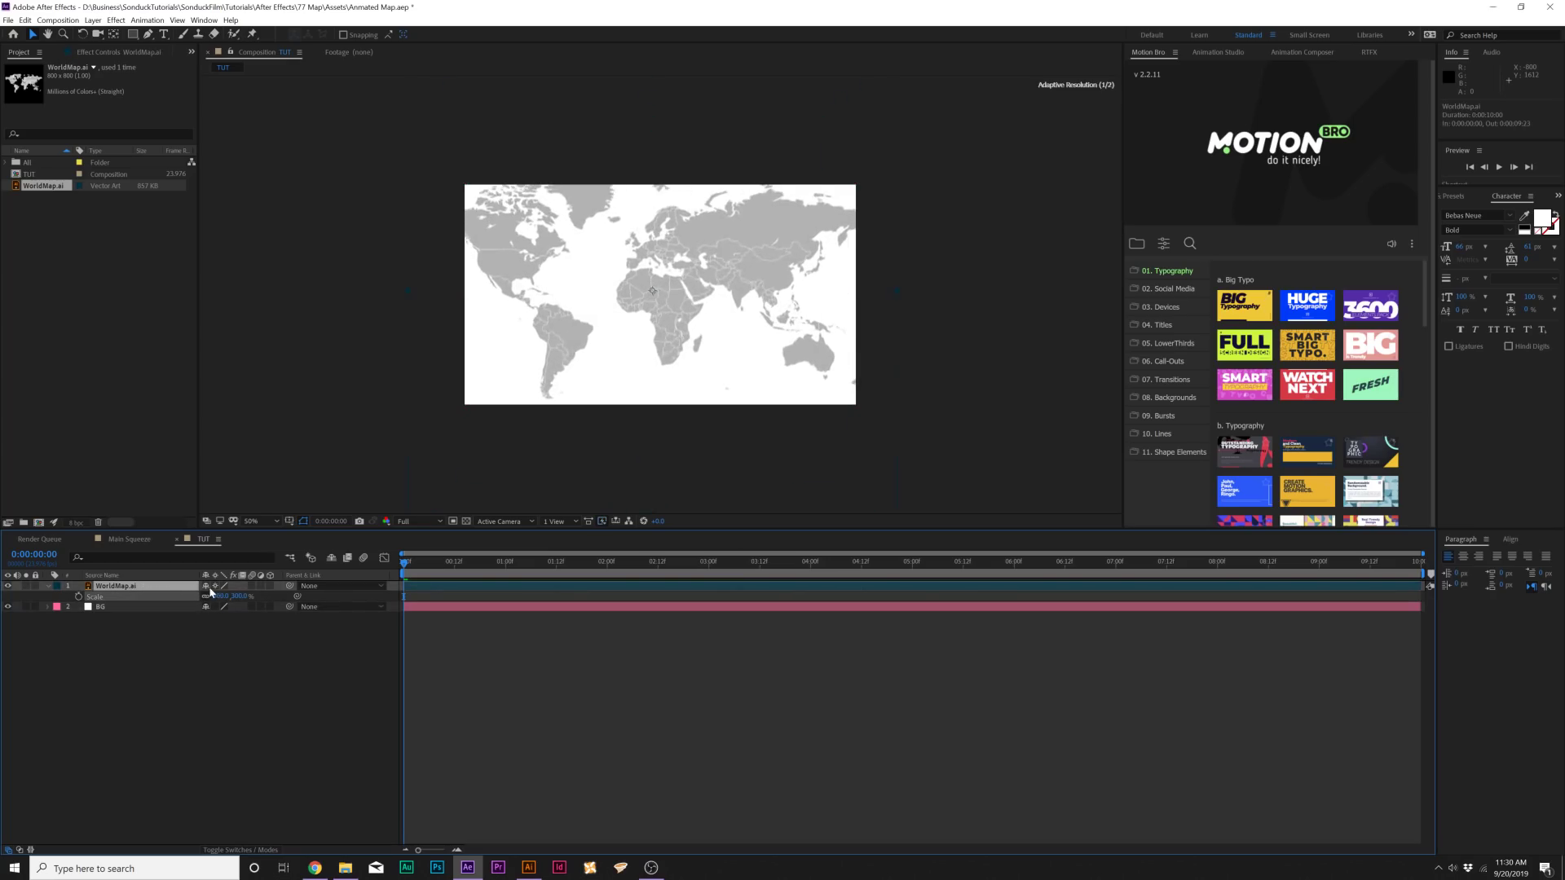
Enlarge the WorldMap layer to about 2171% and position it so Europe fills the frame.
key(period)
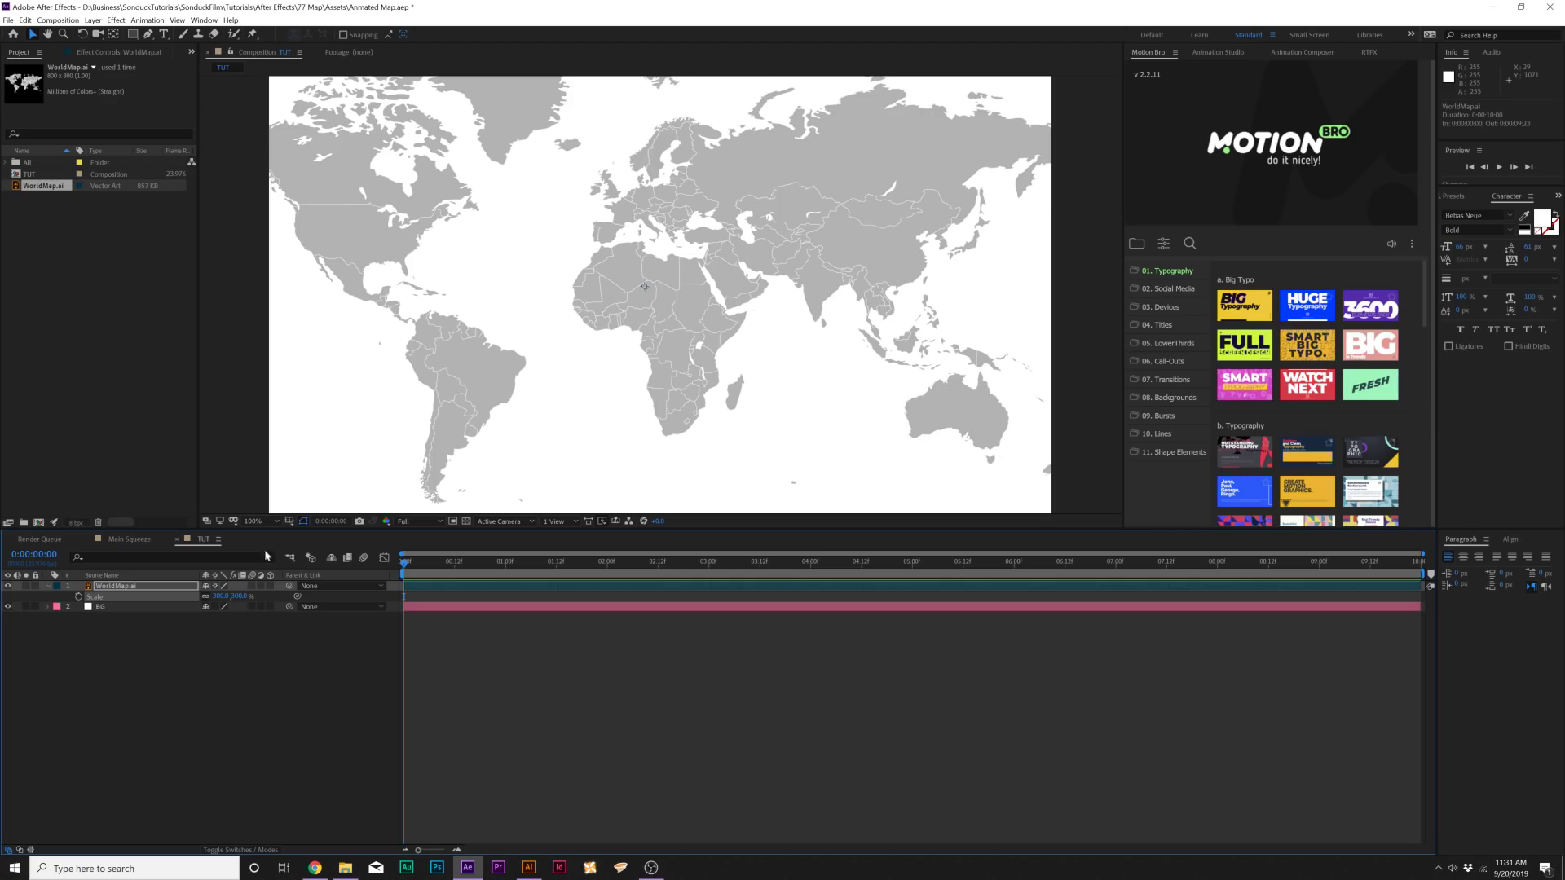
drag(222, 596, 839, 599)
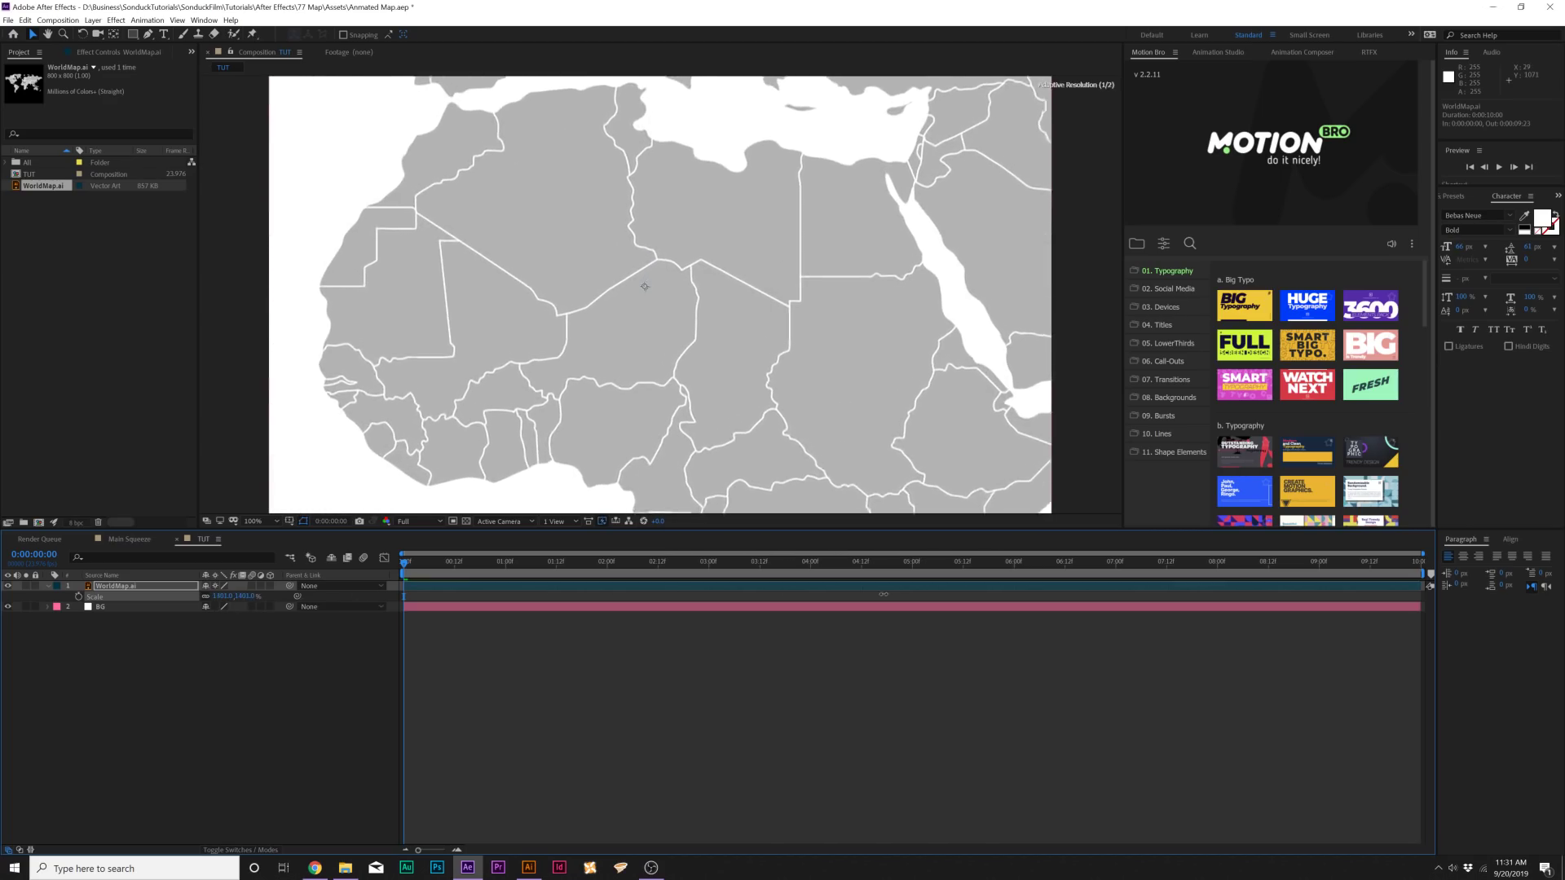
drag(752, 277, 753, 485)
drag(599, 238, 595, 388)
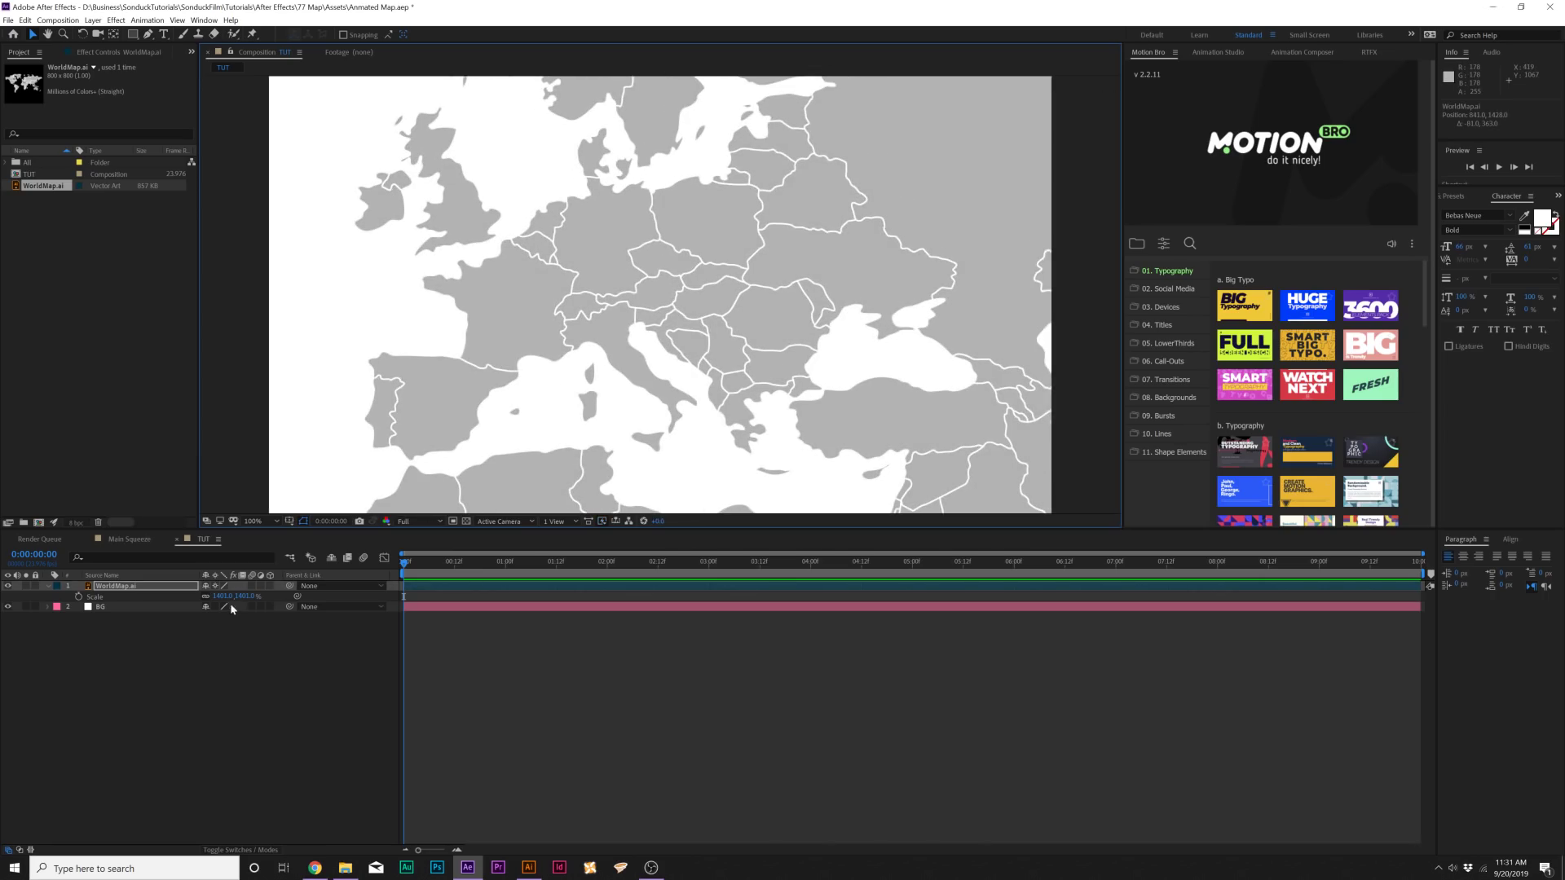
drag(222, 596, 676, 584)
drag(733, 261, 660, 282)
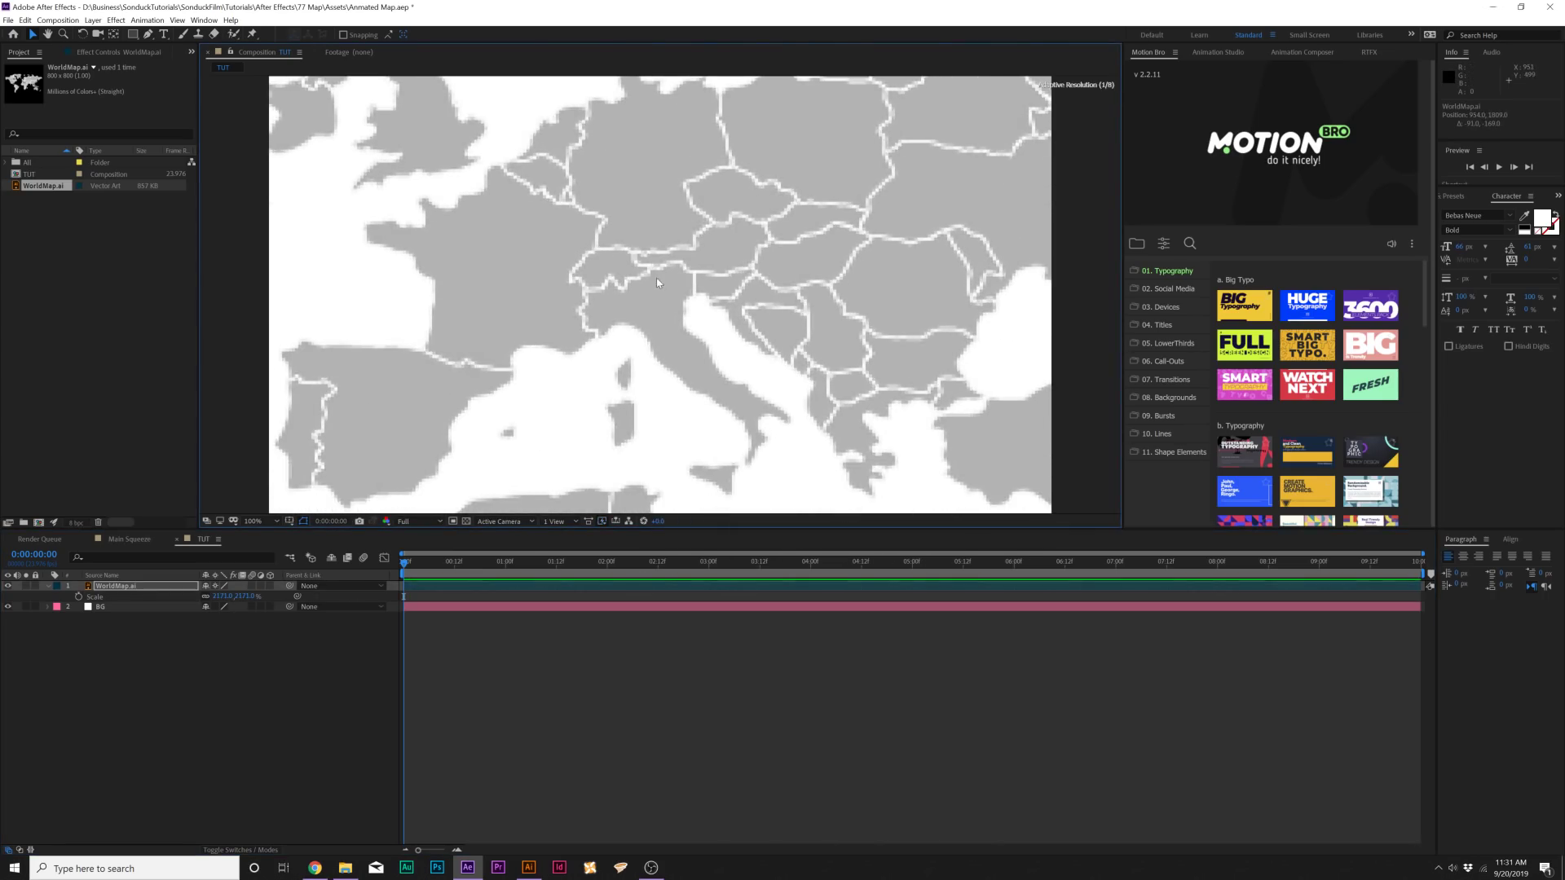
click(47, 587)
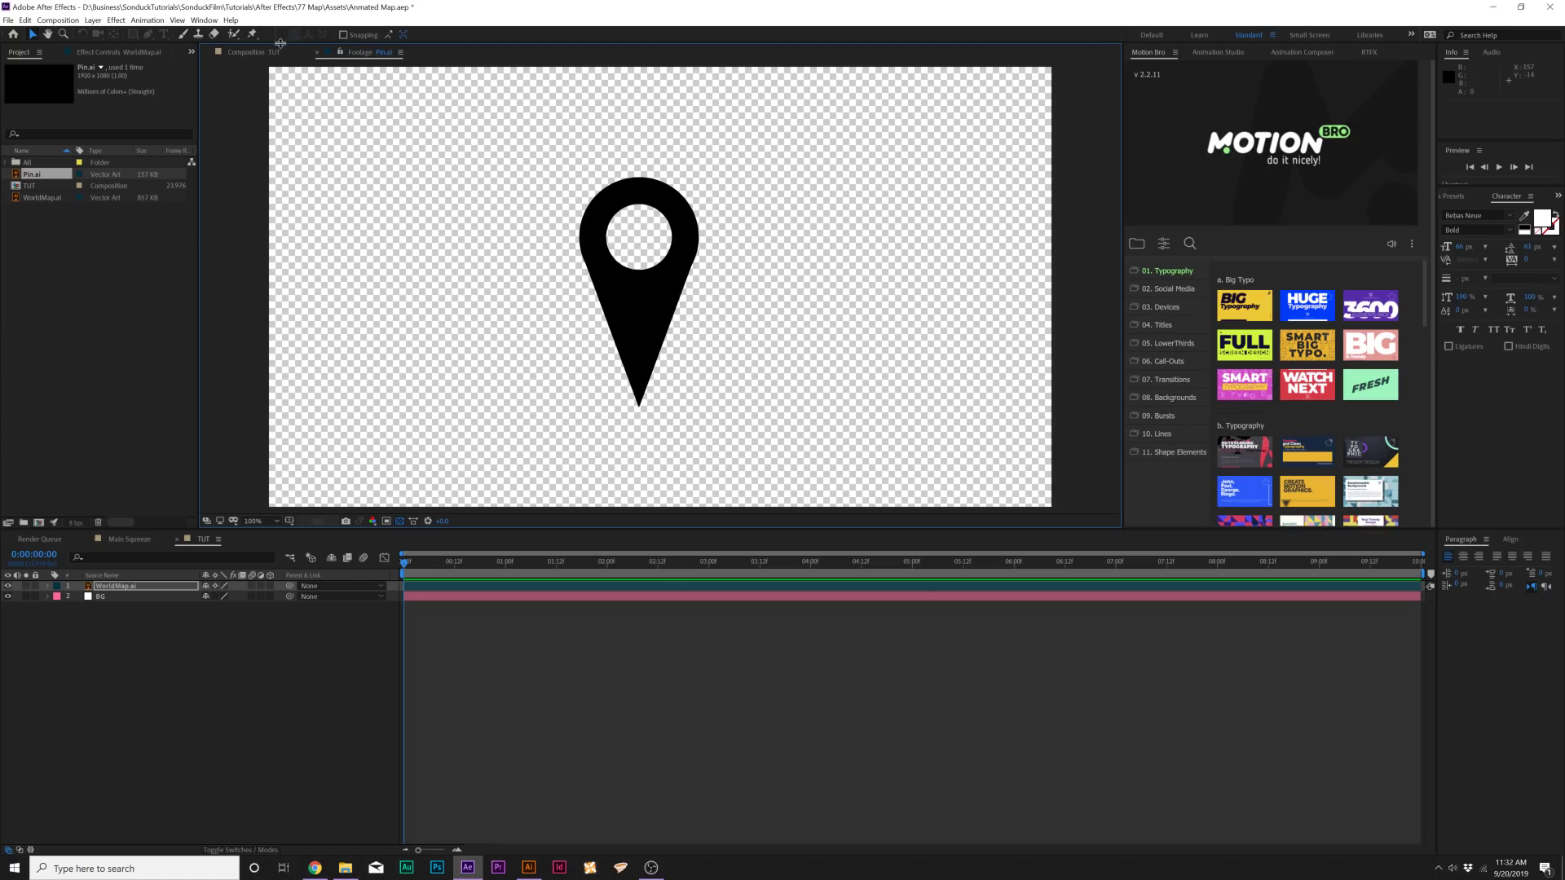
Add Pin.ai to the TUT composition, scale it to 26% and place it on France.
click(255, 52)
drag(35, 181, 98, 582)
drag(484, 418, 311, 295)
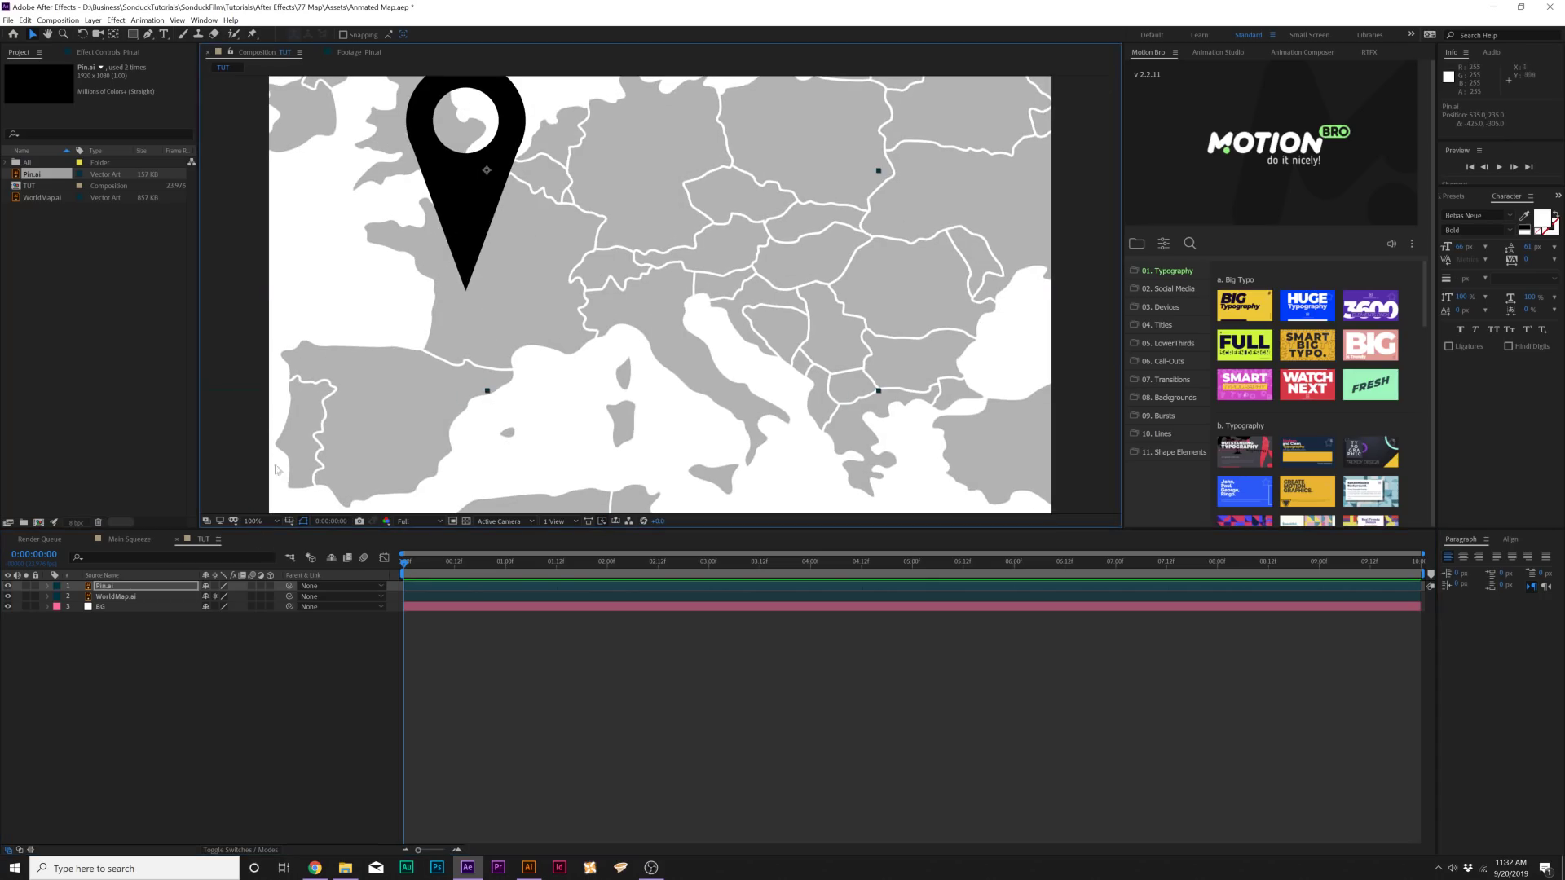
key(s)
drag(218, 596, 164, 593)
drag(490, 169, 457, 238)
click(242, 706)
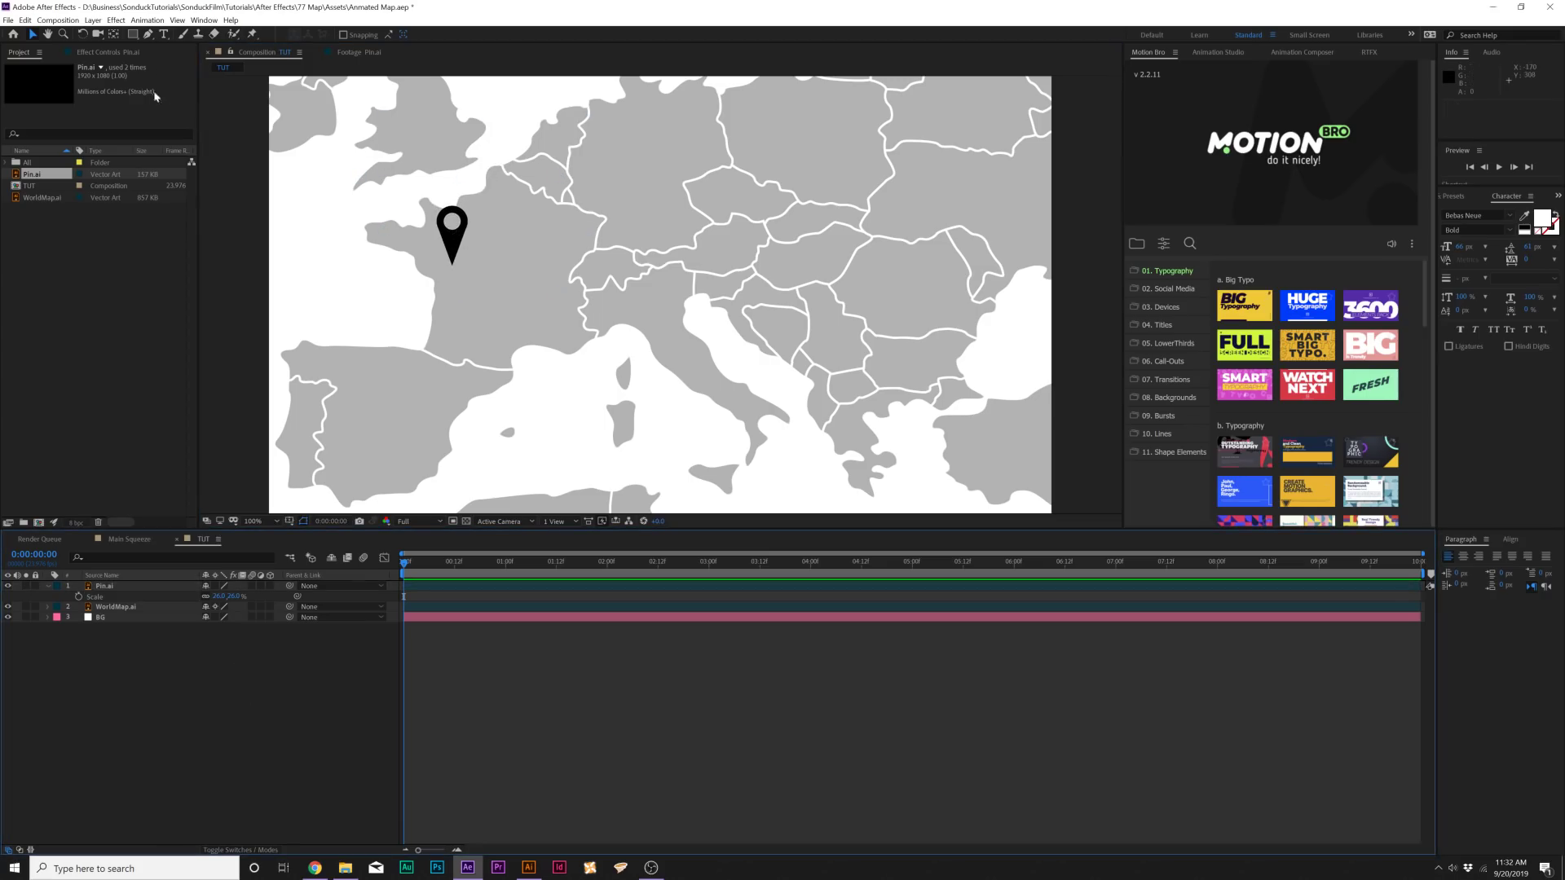
click(163, 34)
Type a FRANCE text label beside the France pin.
click(500, 235)
text(FRAC)
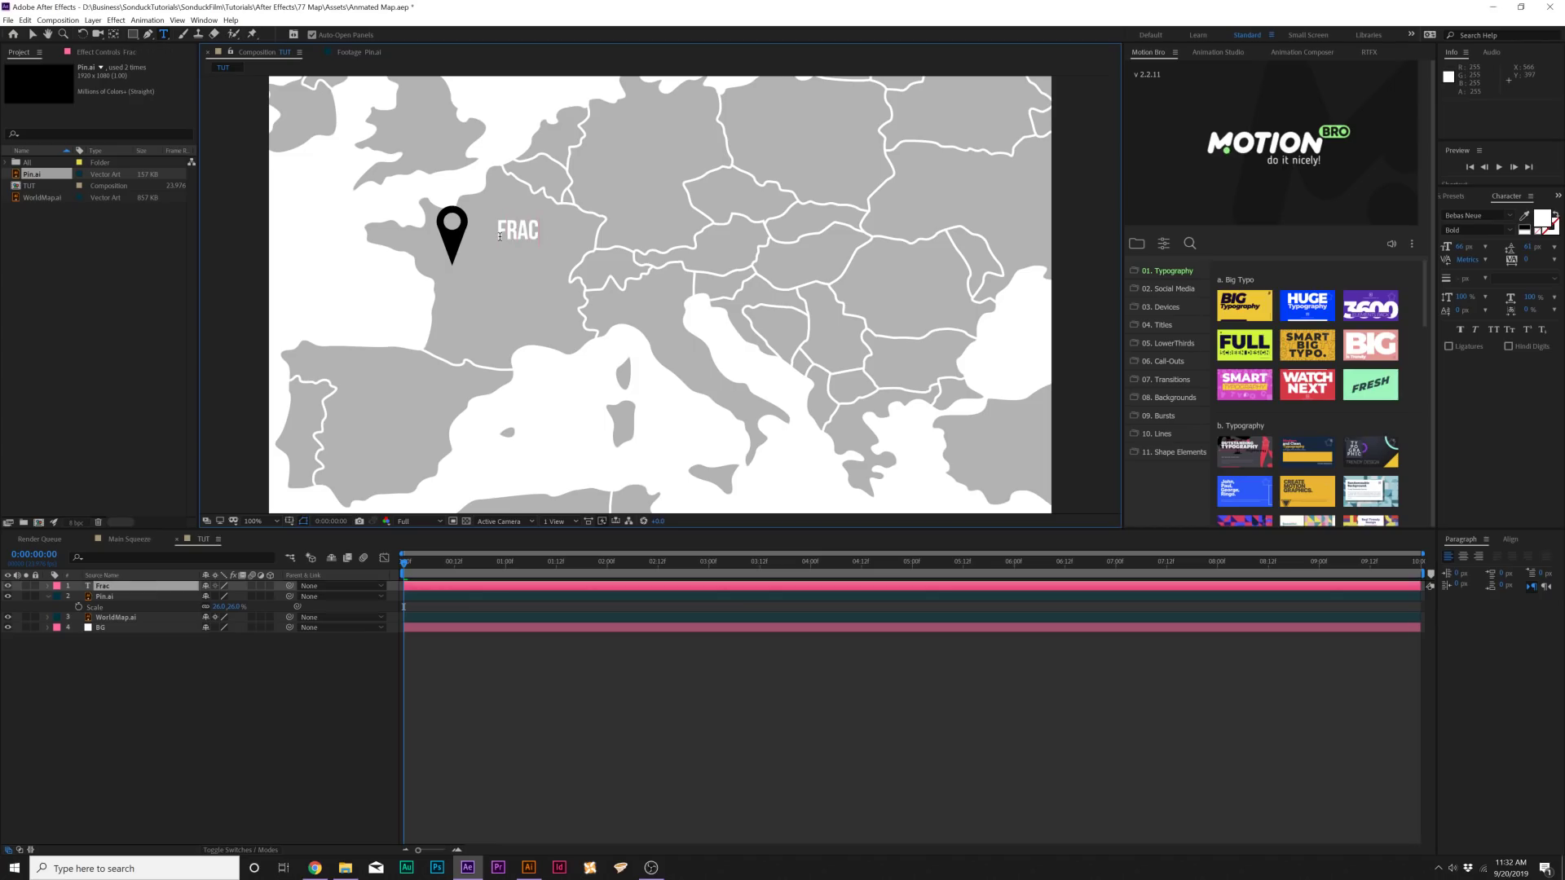
text(ENCE)
click(272, 699)
Draw a black box beneath the FRANCE text layer and set its opacity to 60%.
click(133, 37)
drag(132, 36, 157, 40)
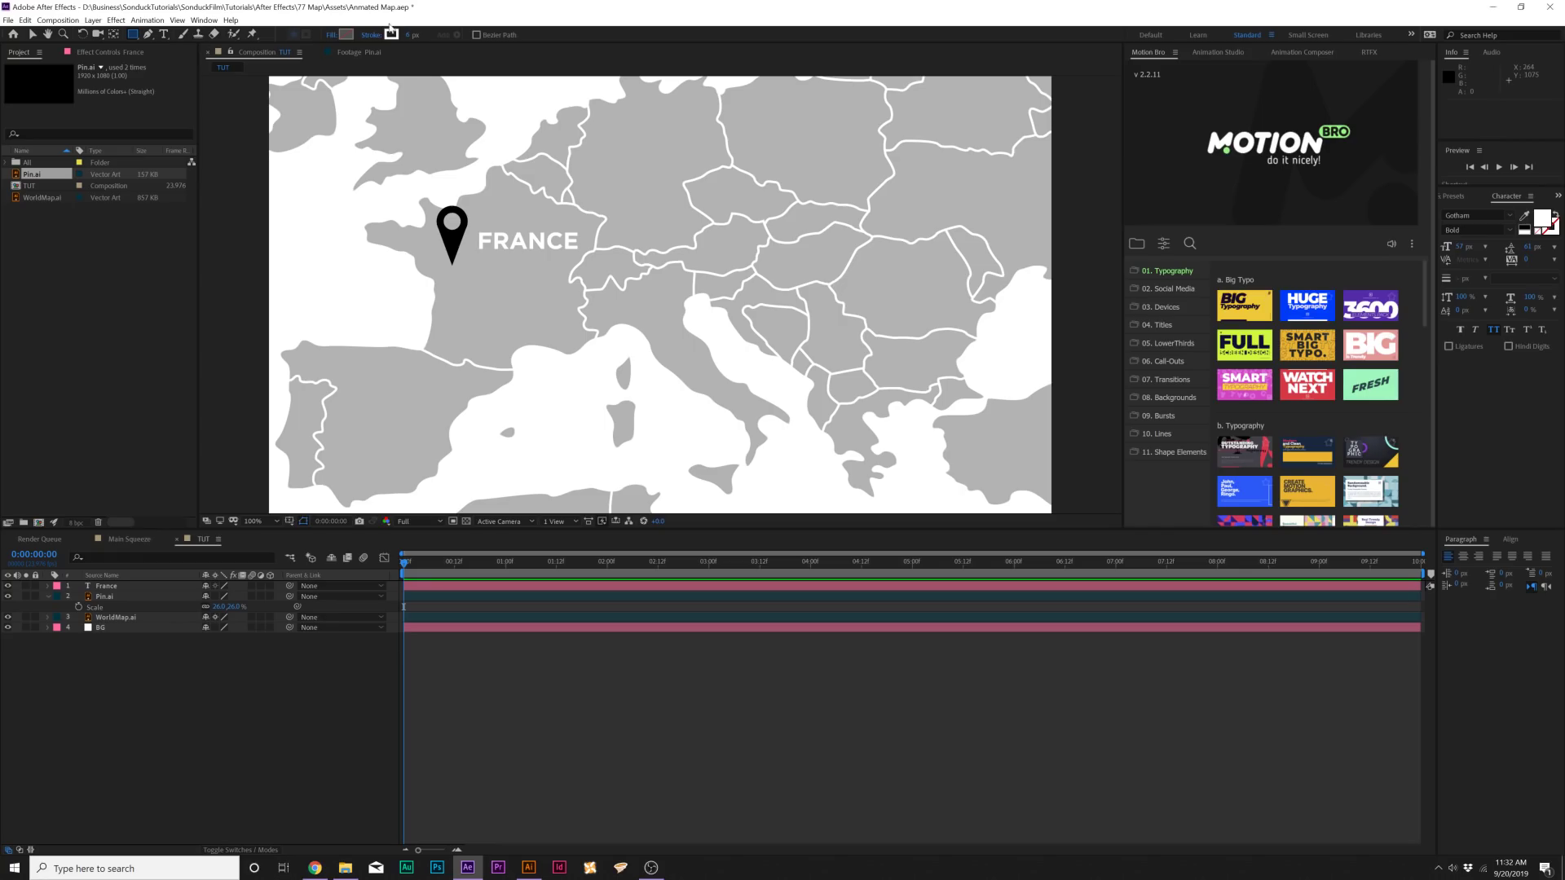
drag(475, 231, 592, 253)
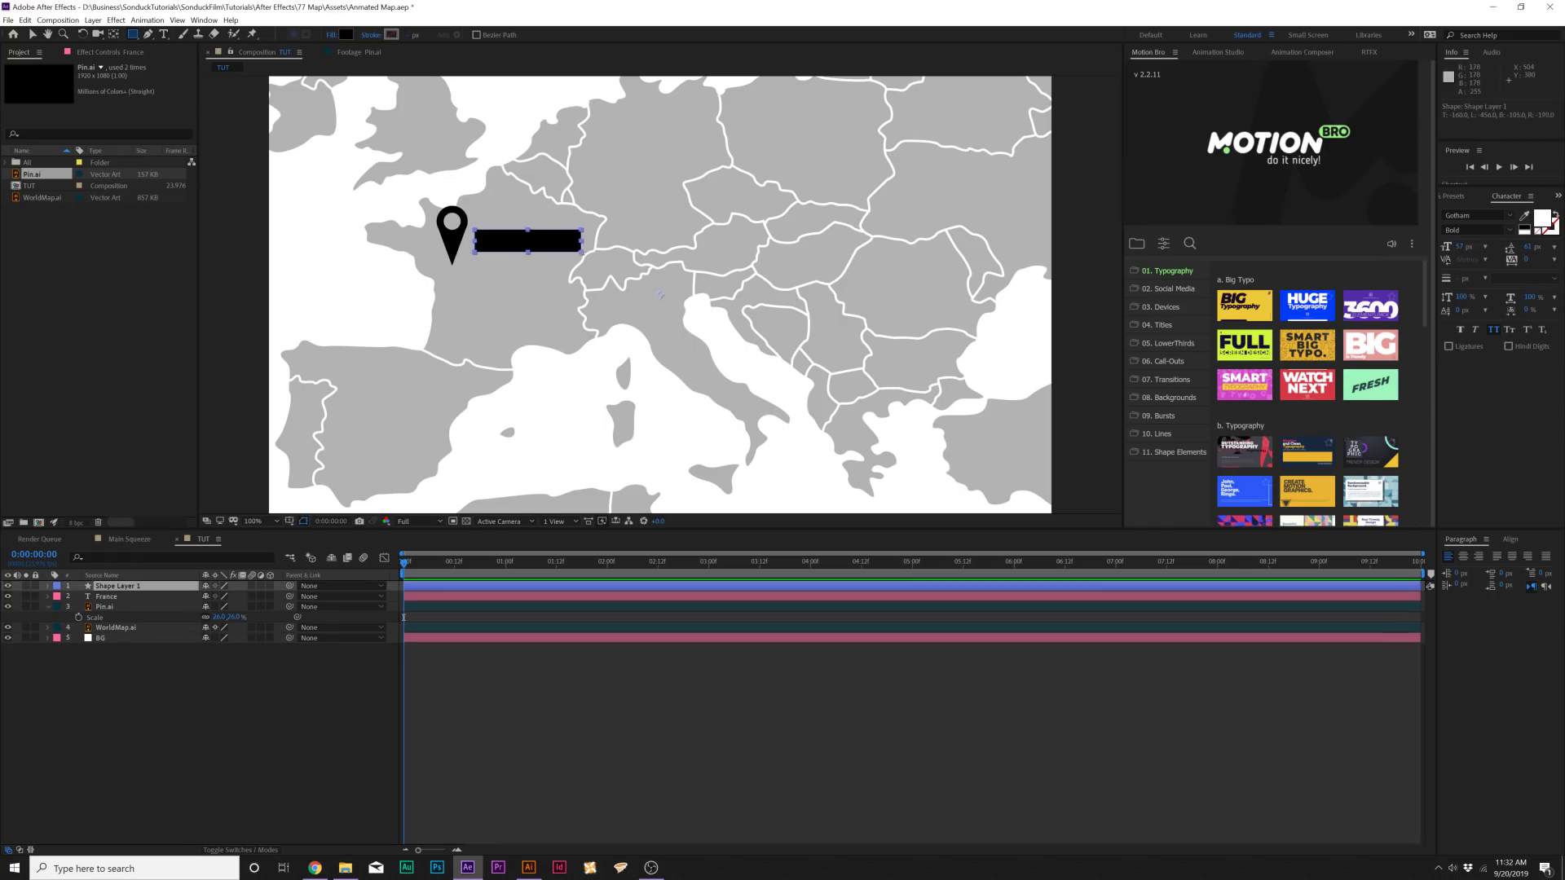
drag(125, 594, 125, 630)
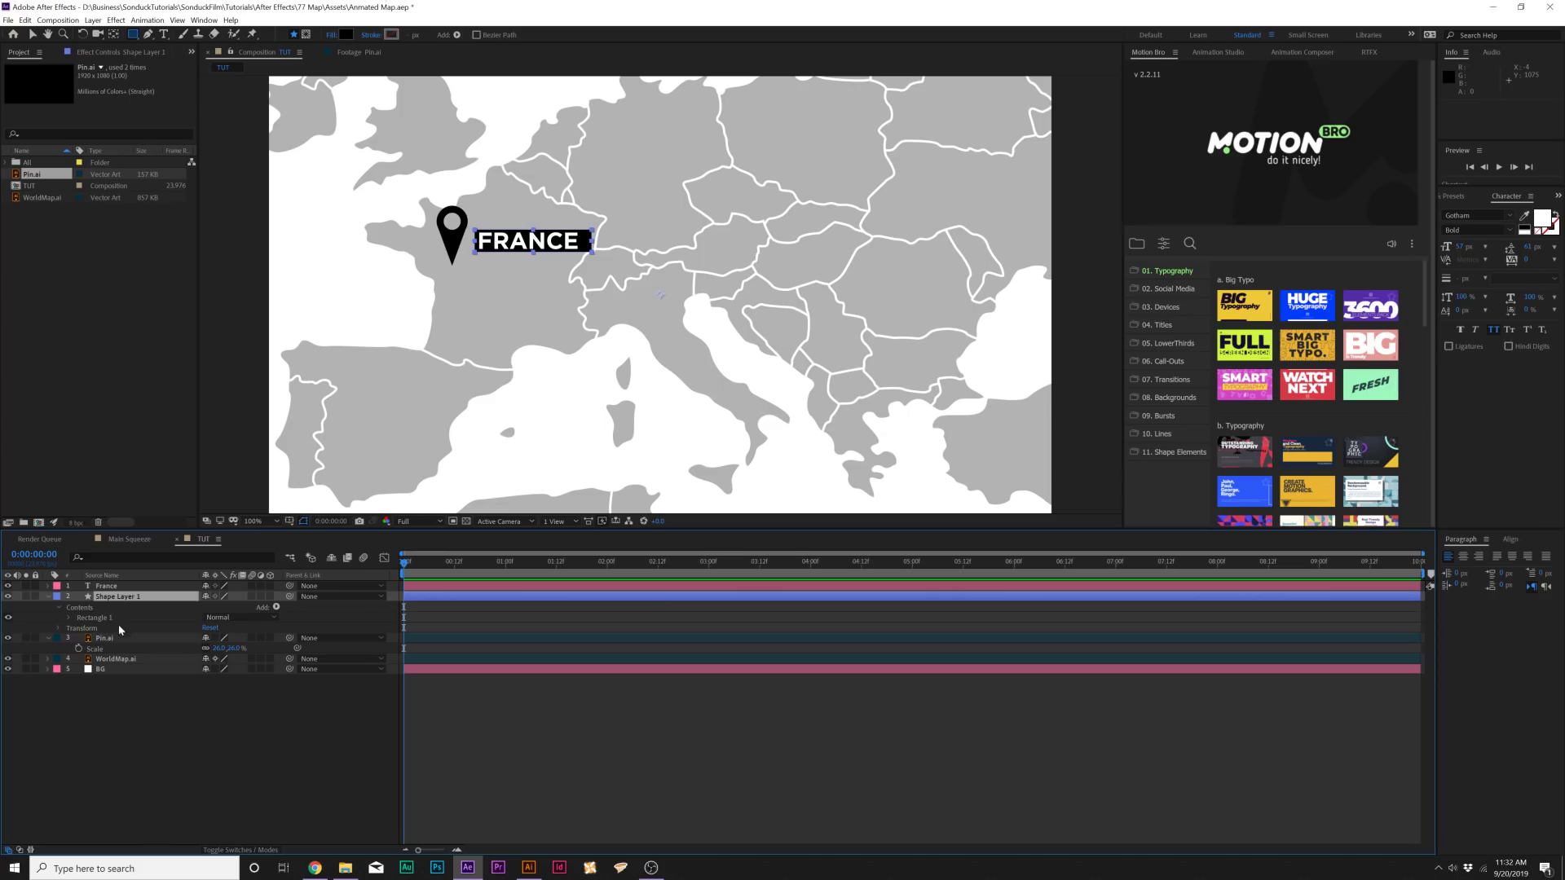
key(t)
drag(210, 607, 184, 605)
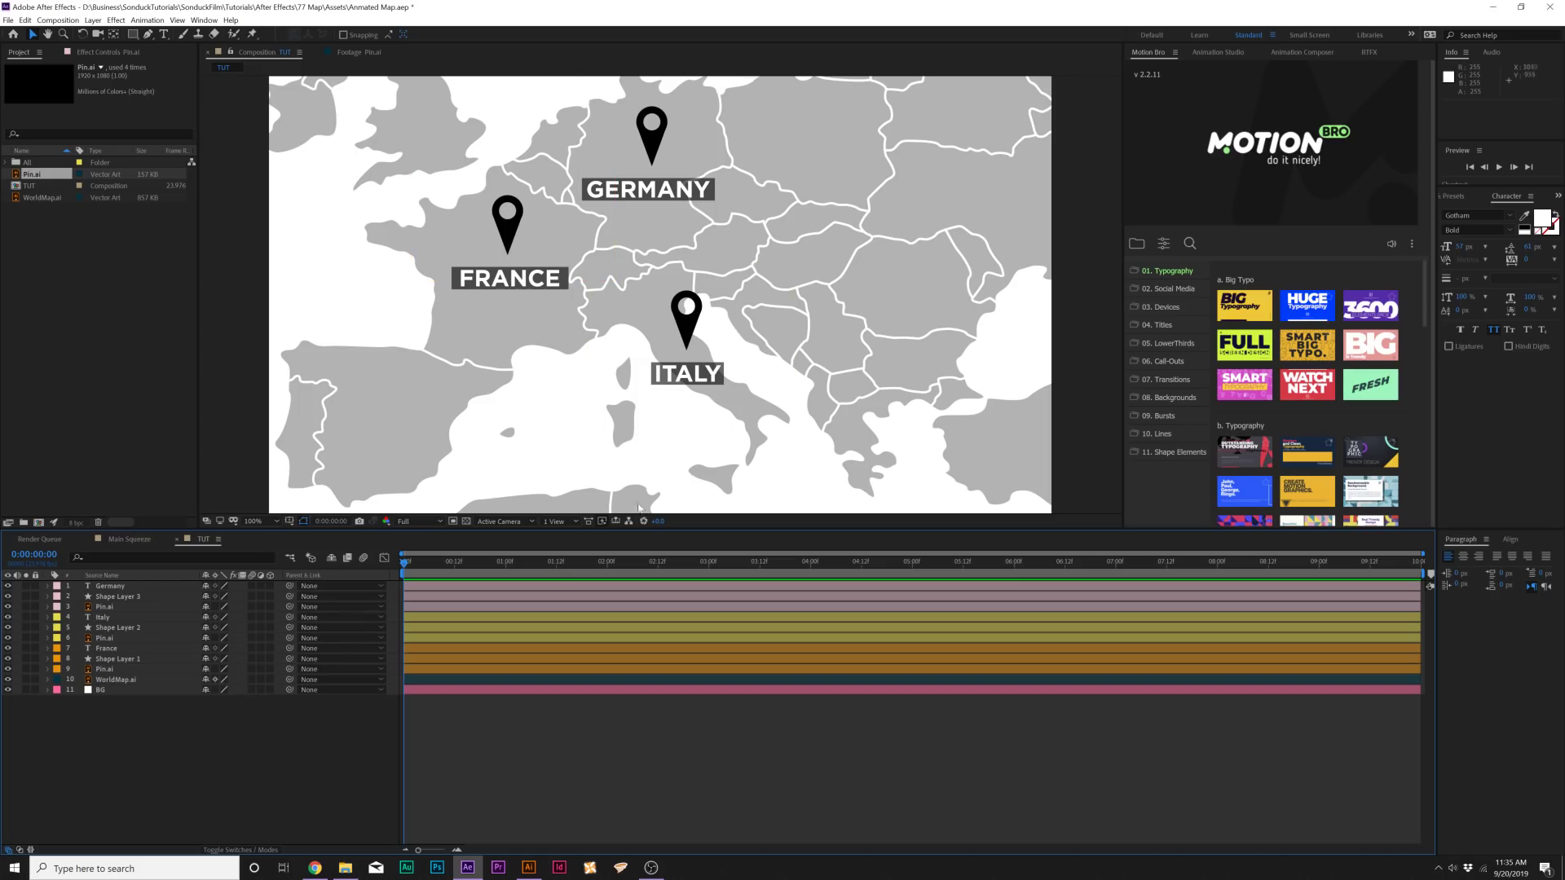
Set the Pen tool's Fill to None and Stroke to Solid Color.
click(150, 35)
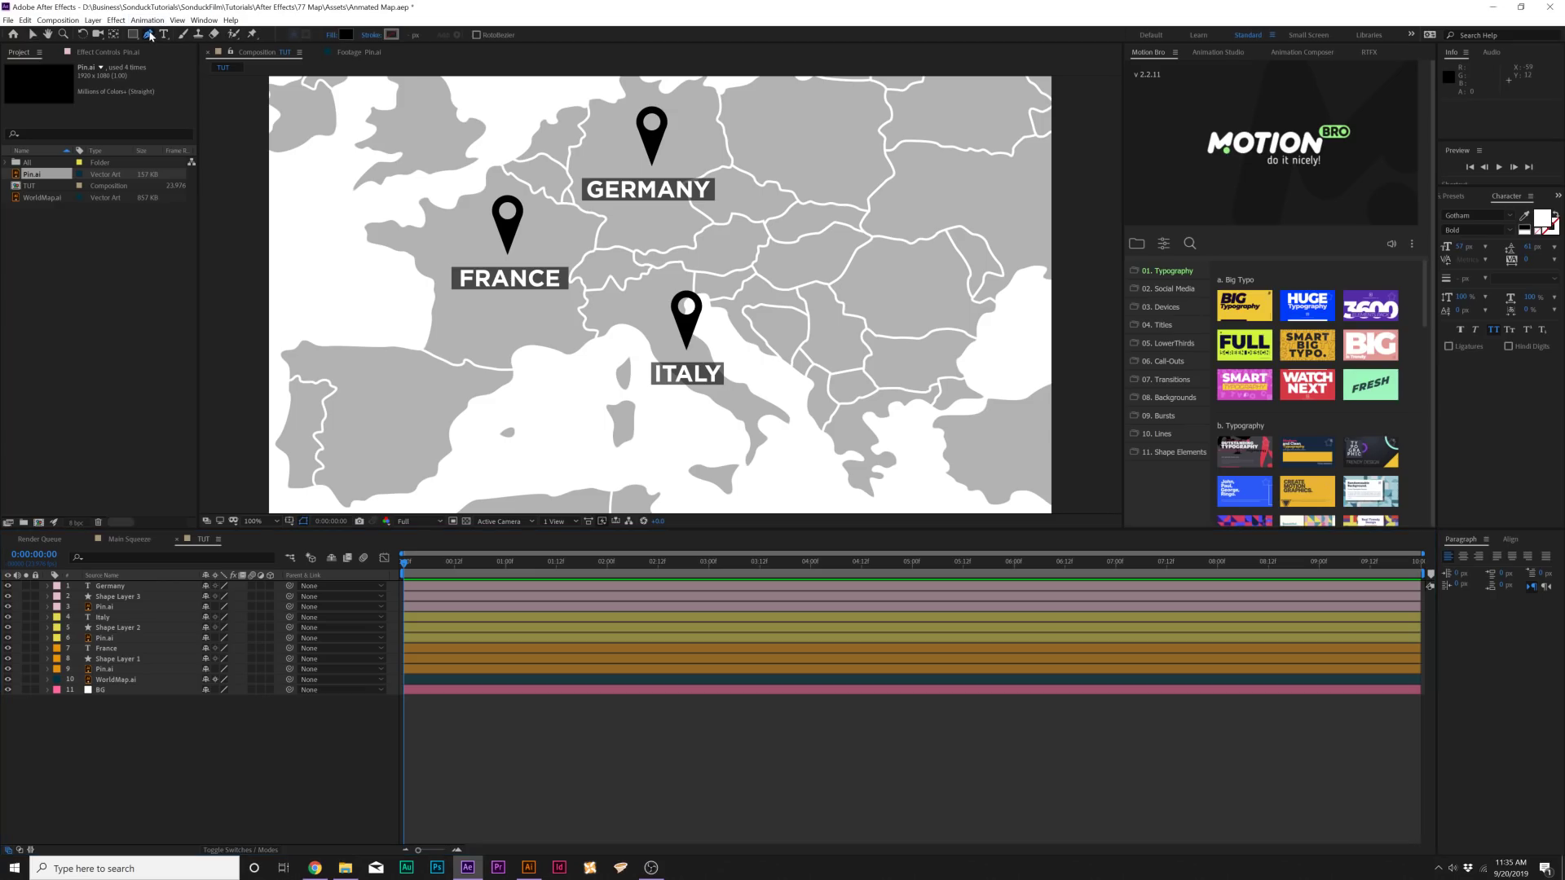
click(331, 35)
click(815, 275)
click(856, 344)
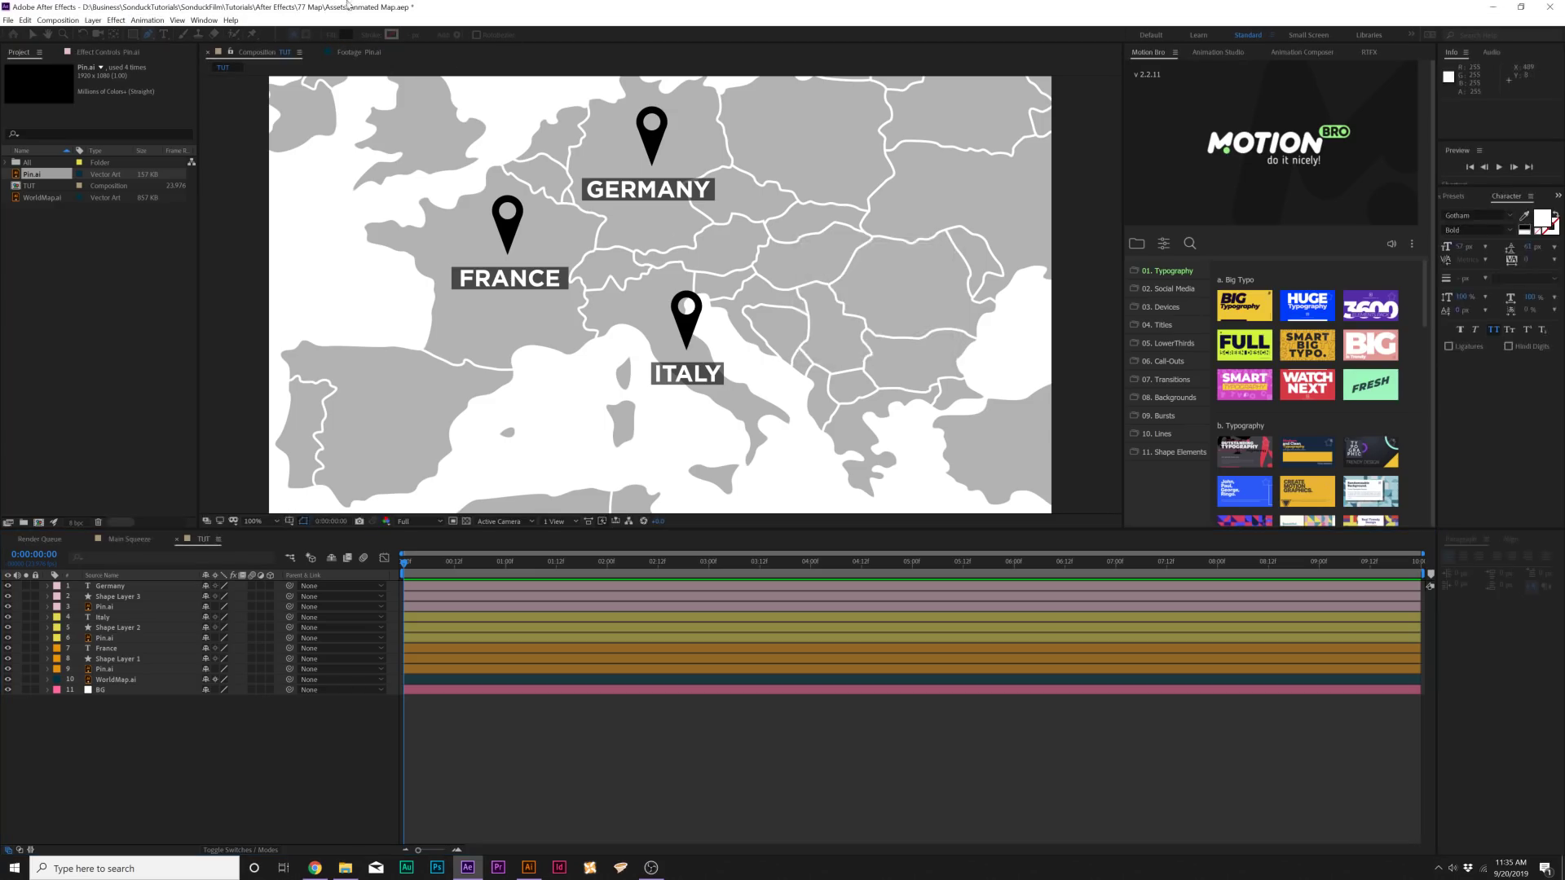
click(389, 35)
click(829, 275)
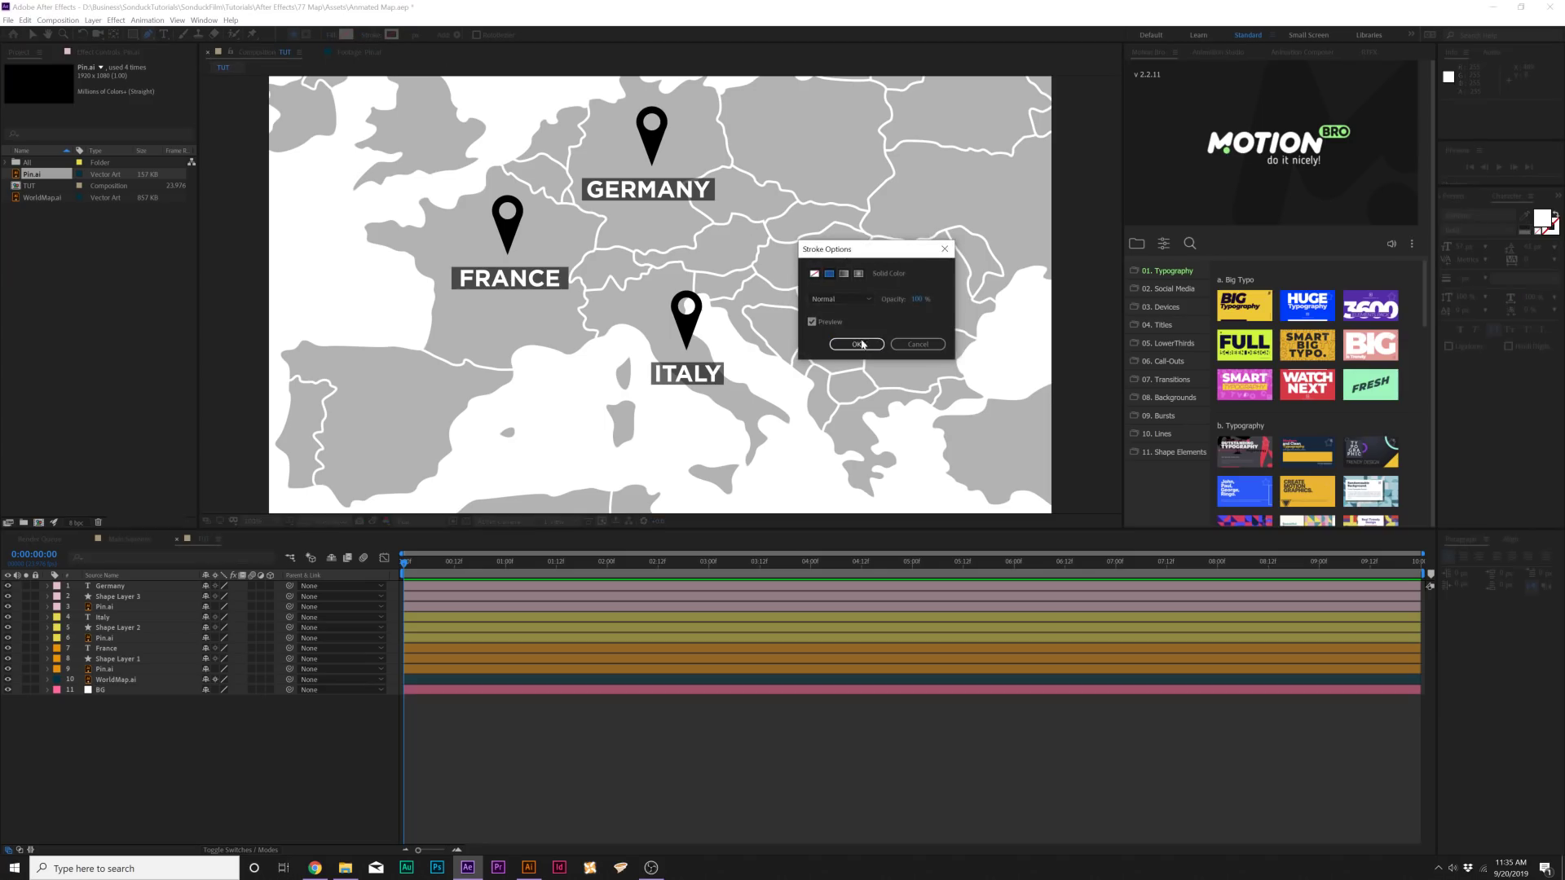
click(855, 344)
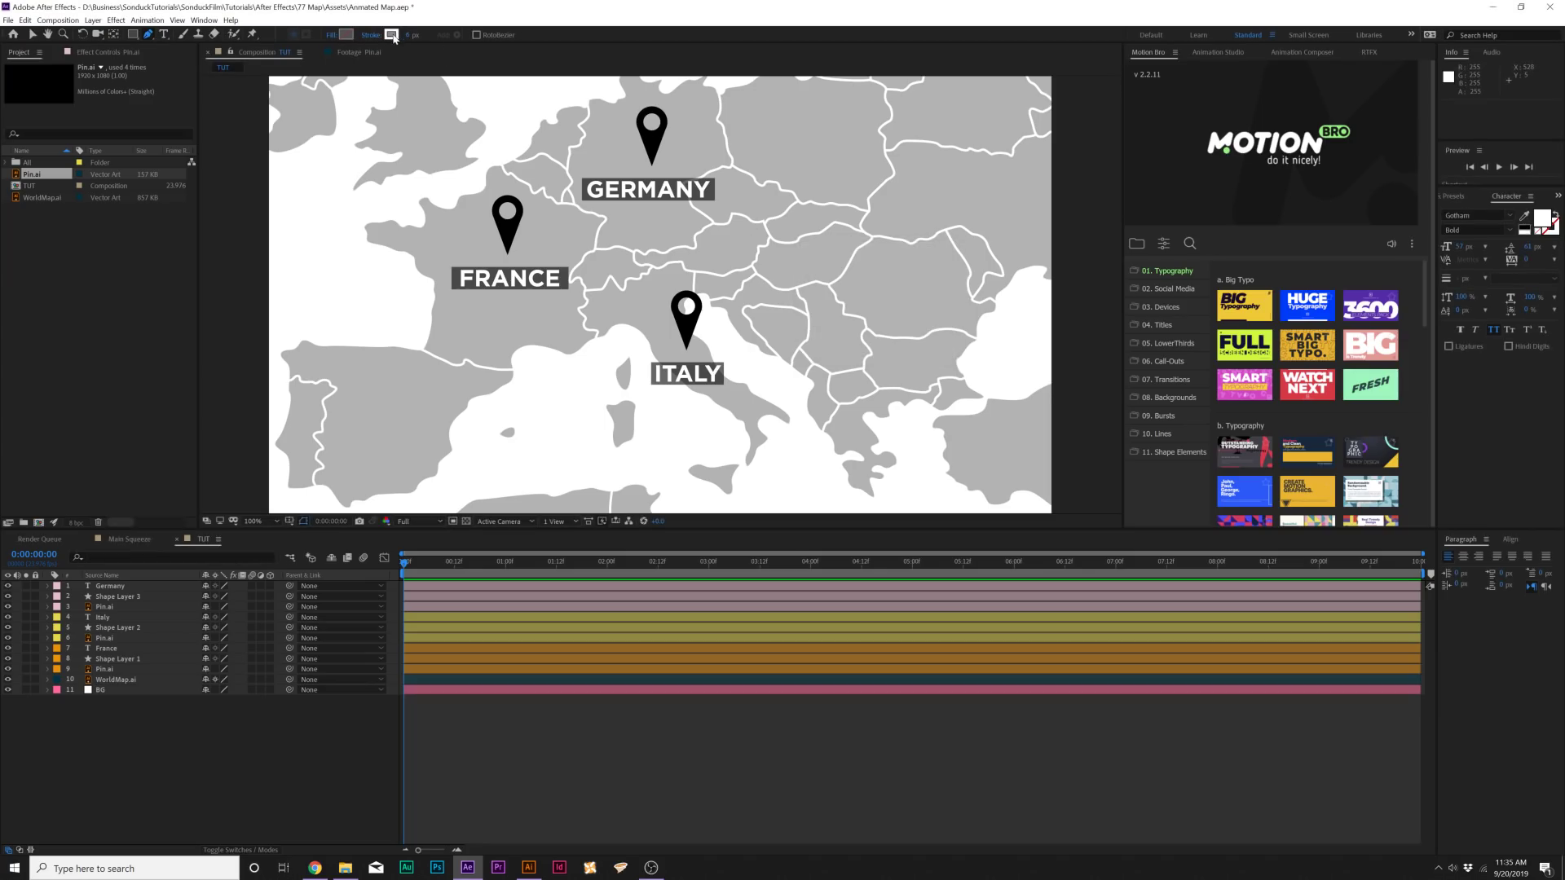
Draw a route path from France to Italy to Germany with a 20 px stroke.
click(510, 258)
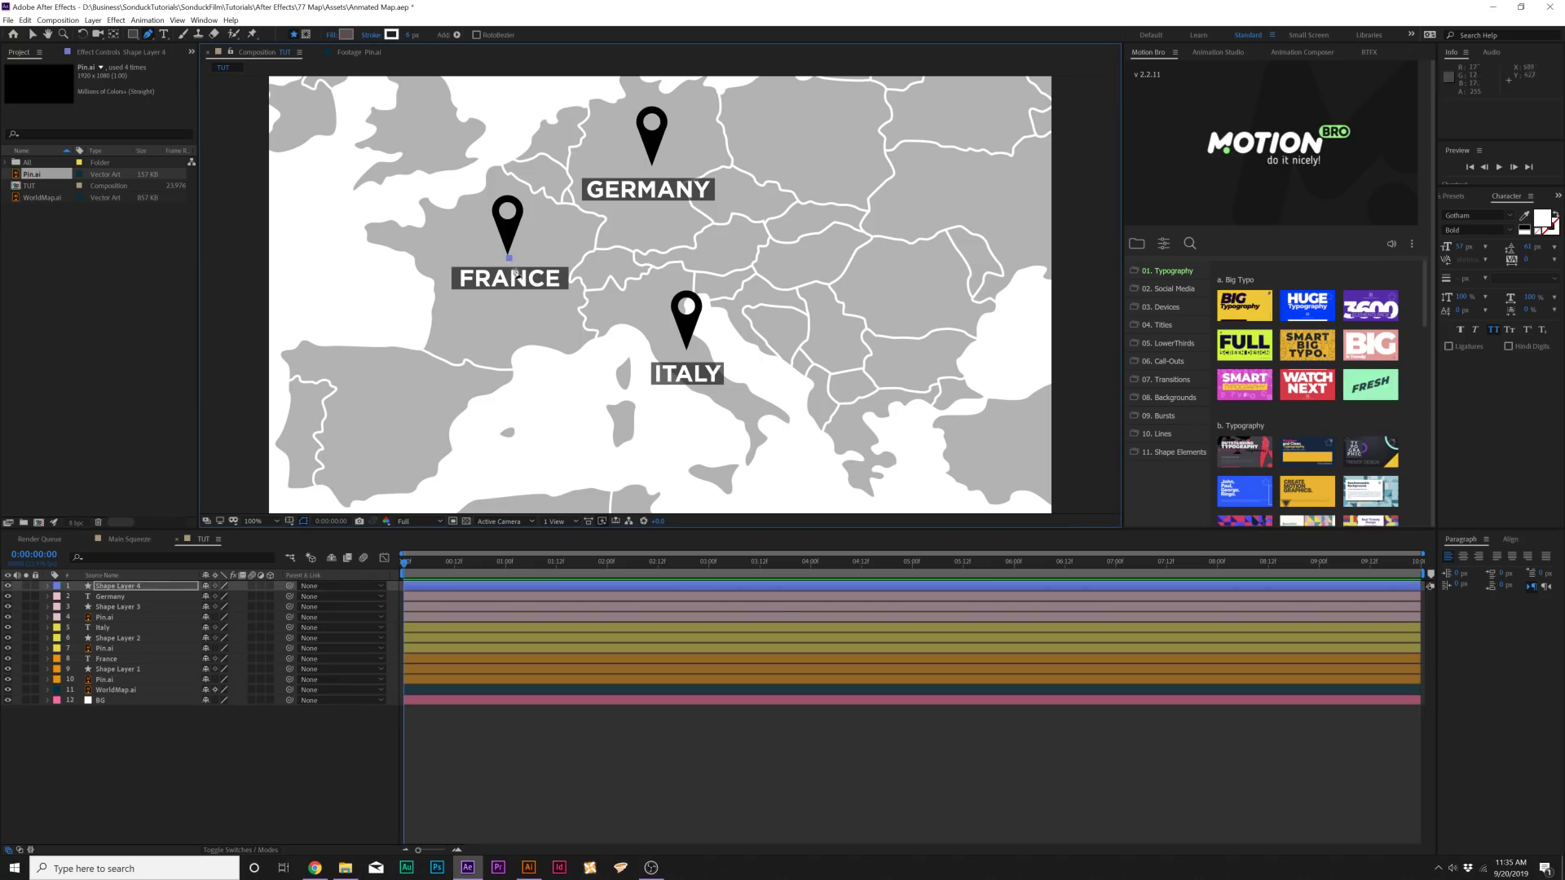
click(687, 352)
click(653, 167)
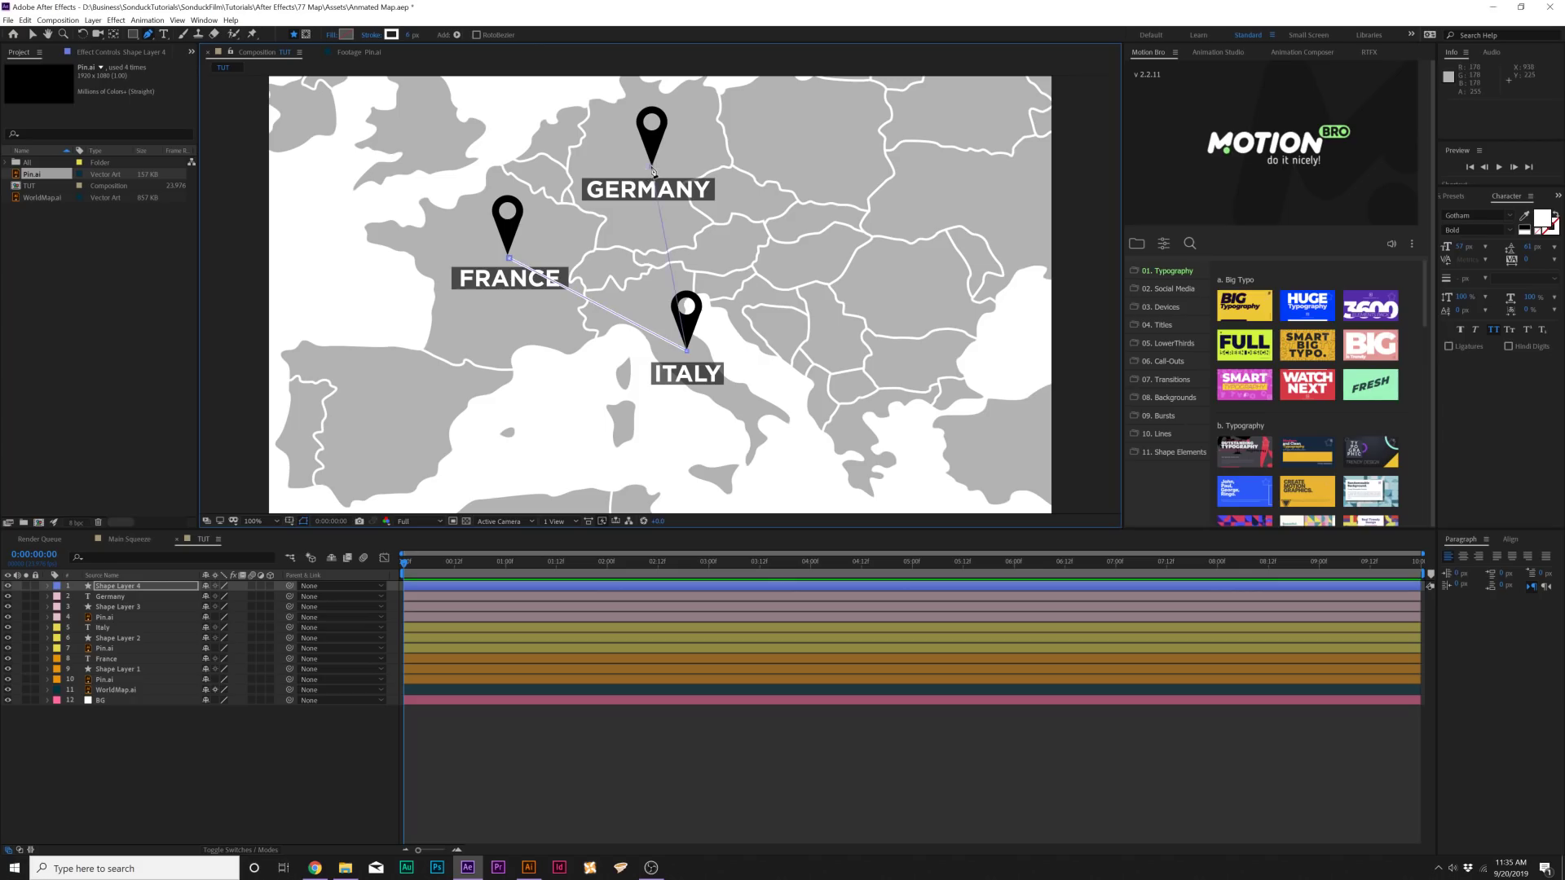
click(253, 736)
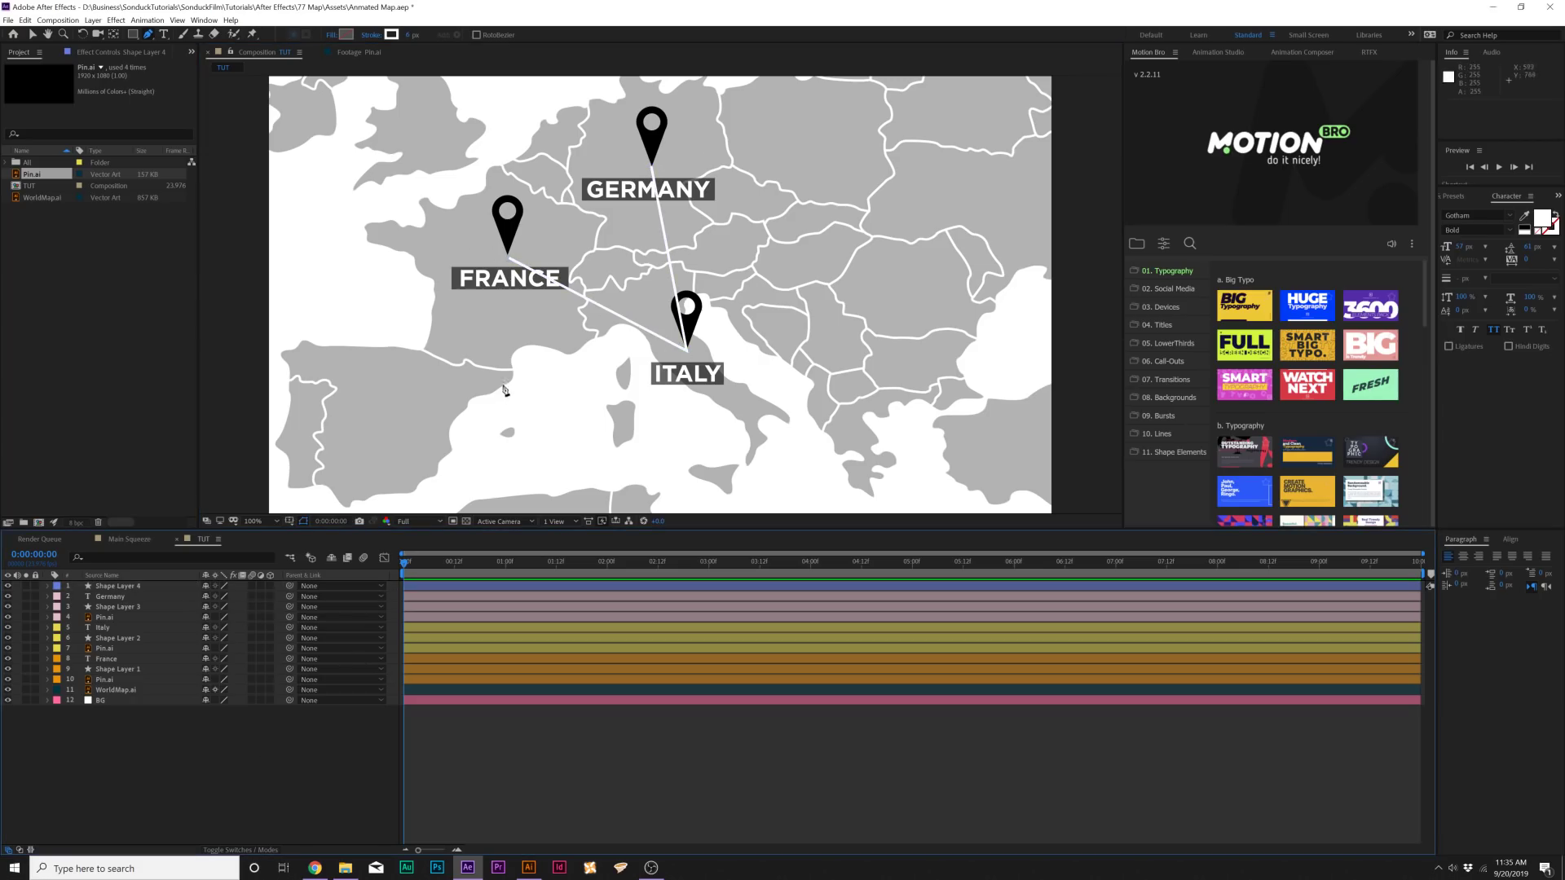
click(104, 587)
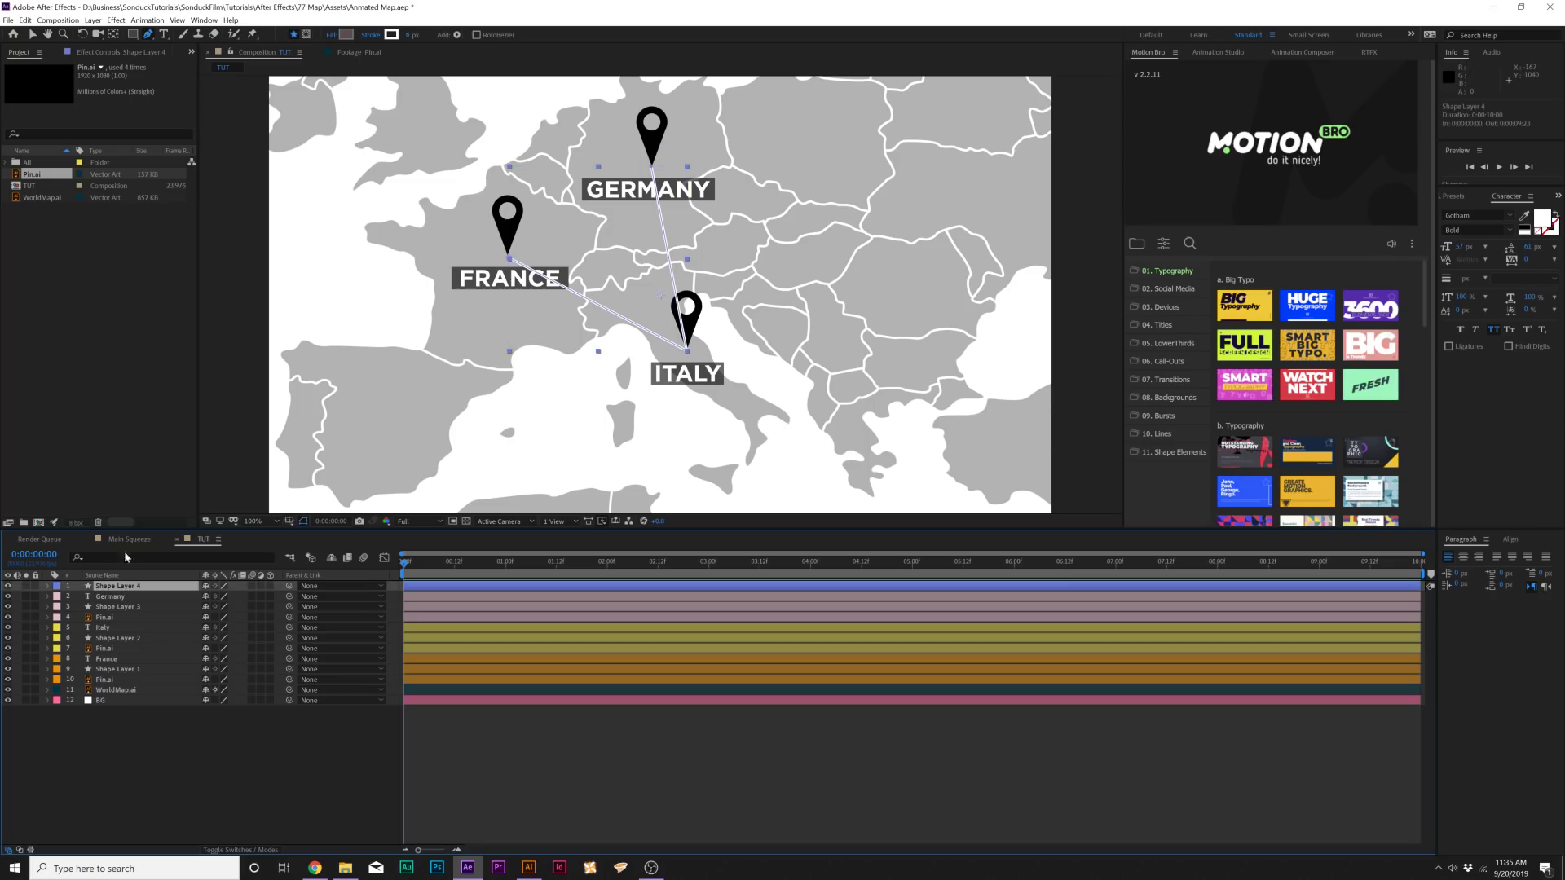
drag(410, 36, 417, 35)
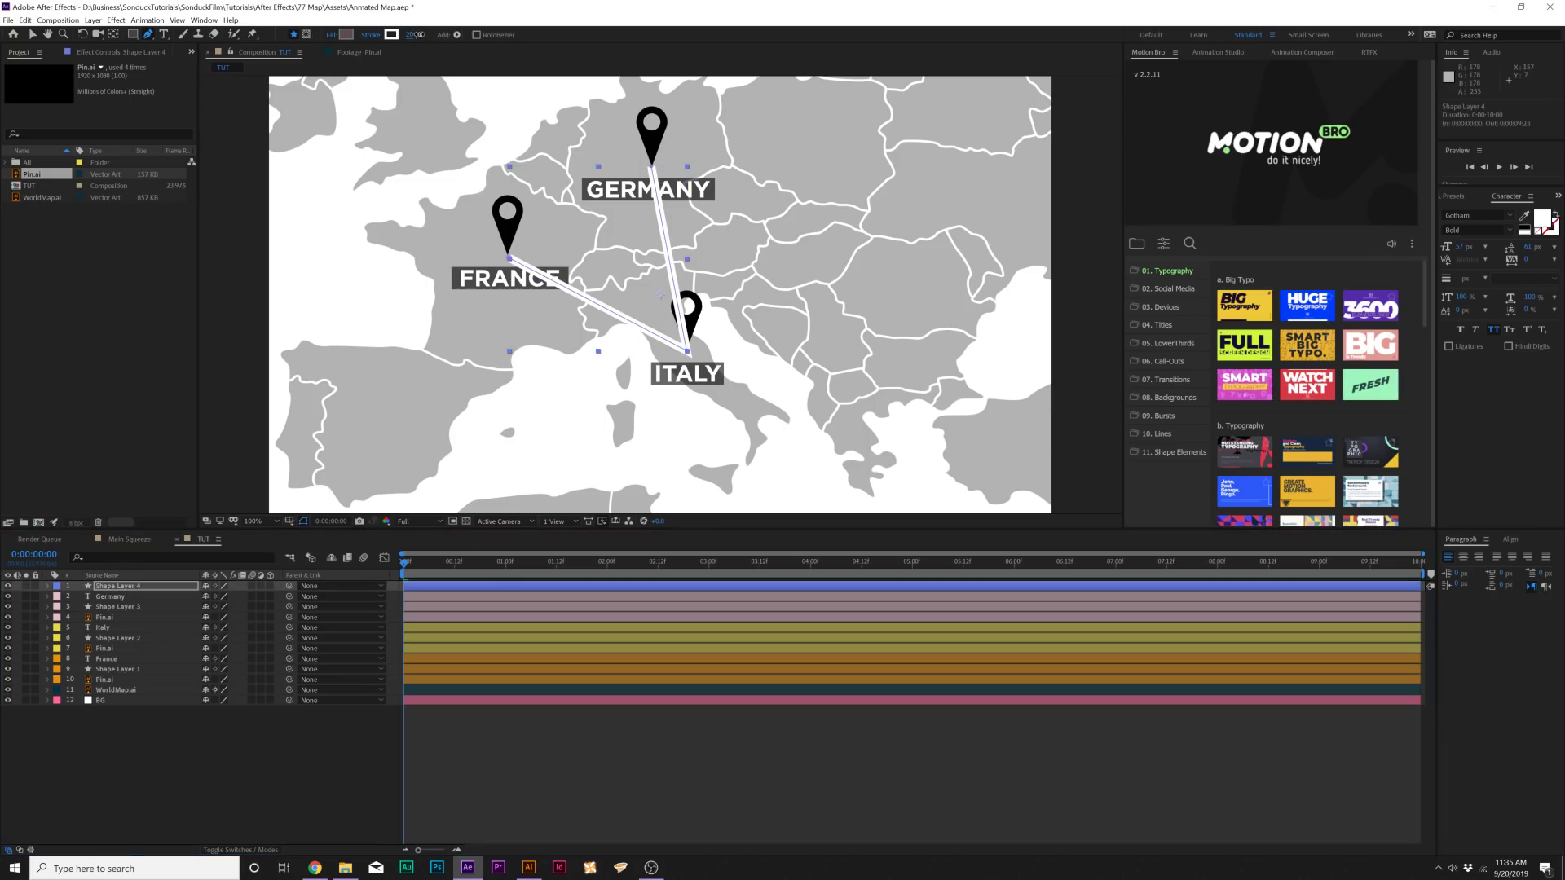
Add Trim Paths to the route, animating End from 0% to 100% over 5 seconds with eased keyframes.
click(47, 586)
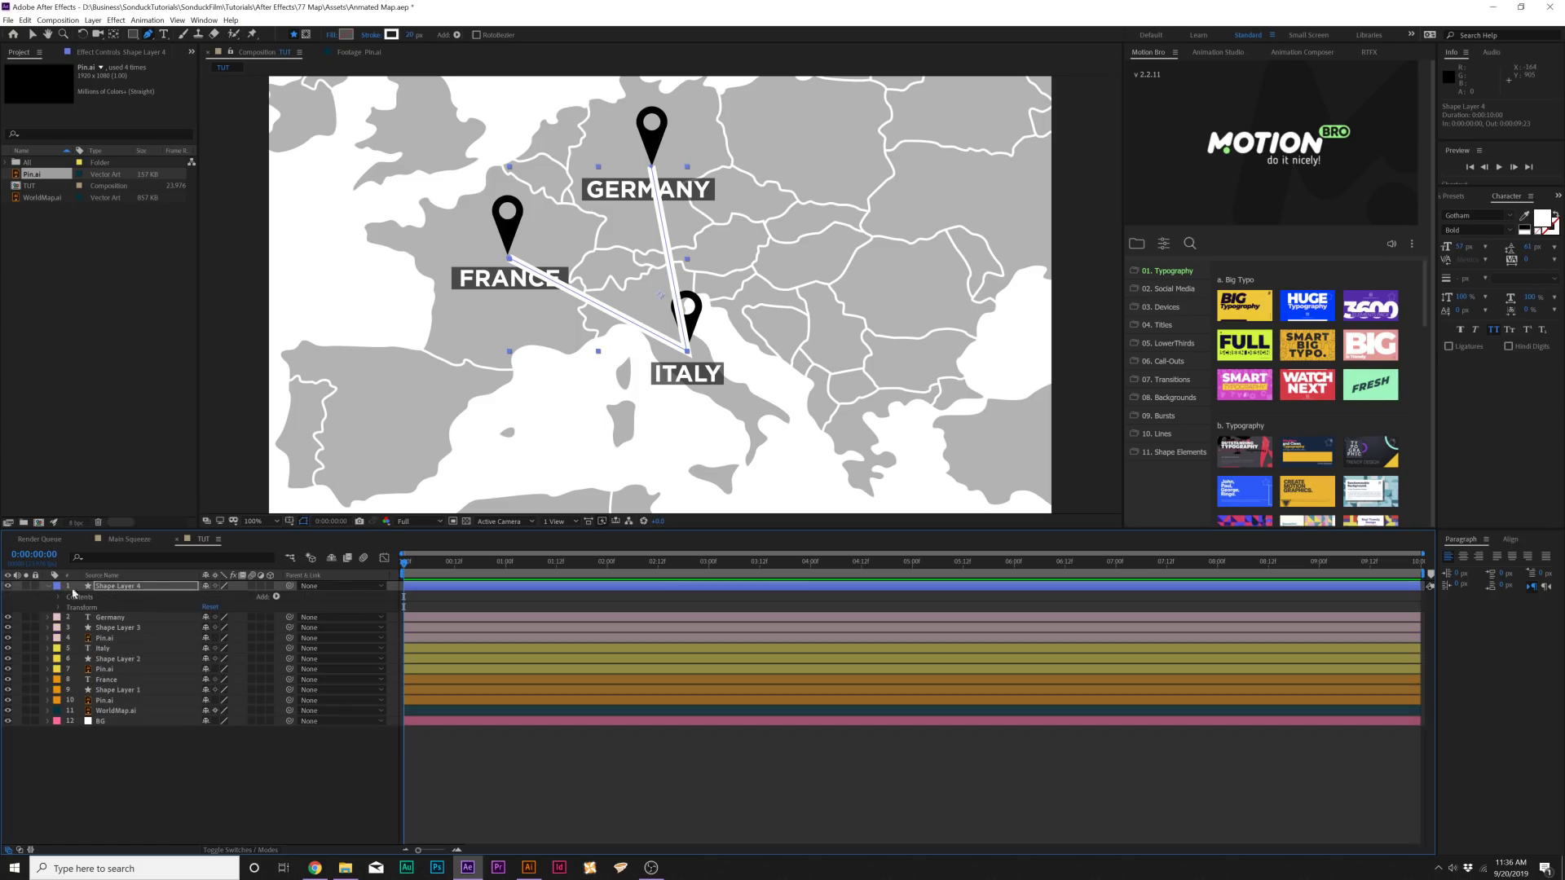
click(276, 598)
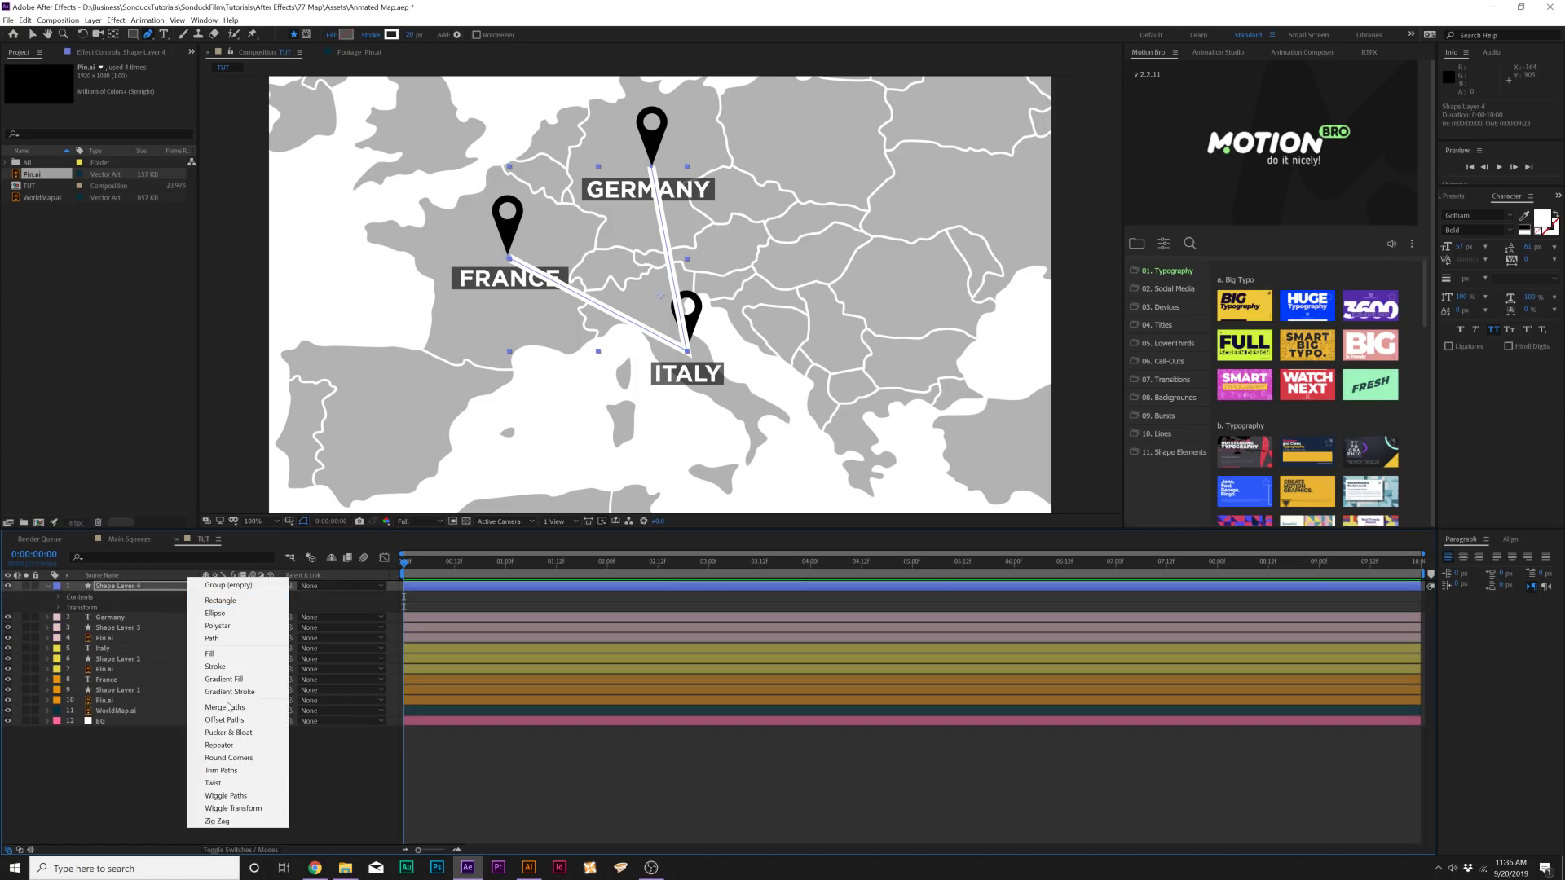
click(219, 771)
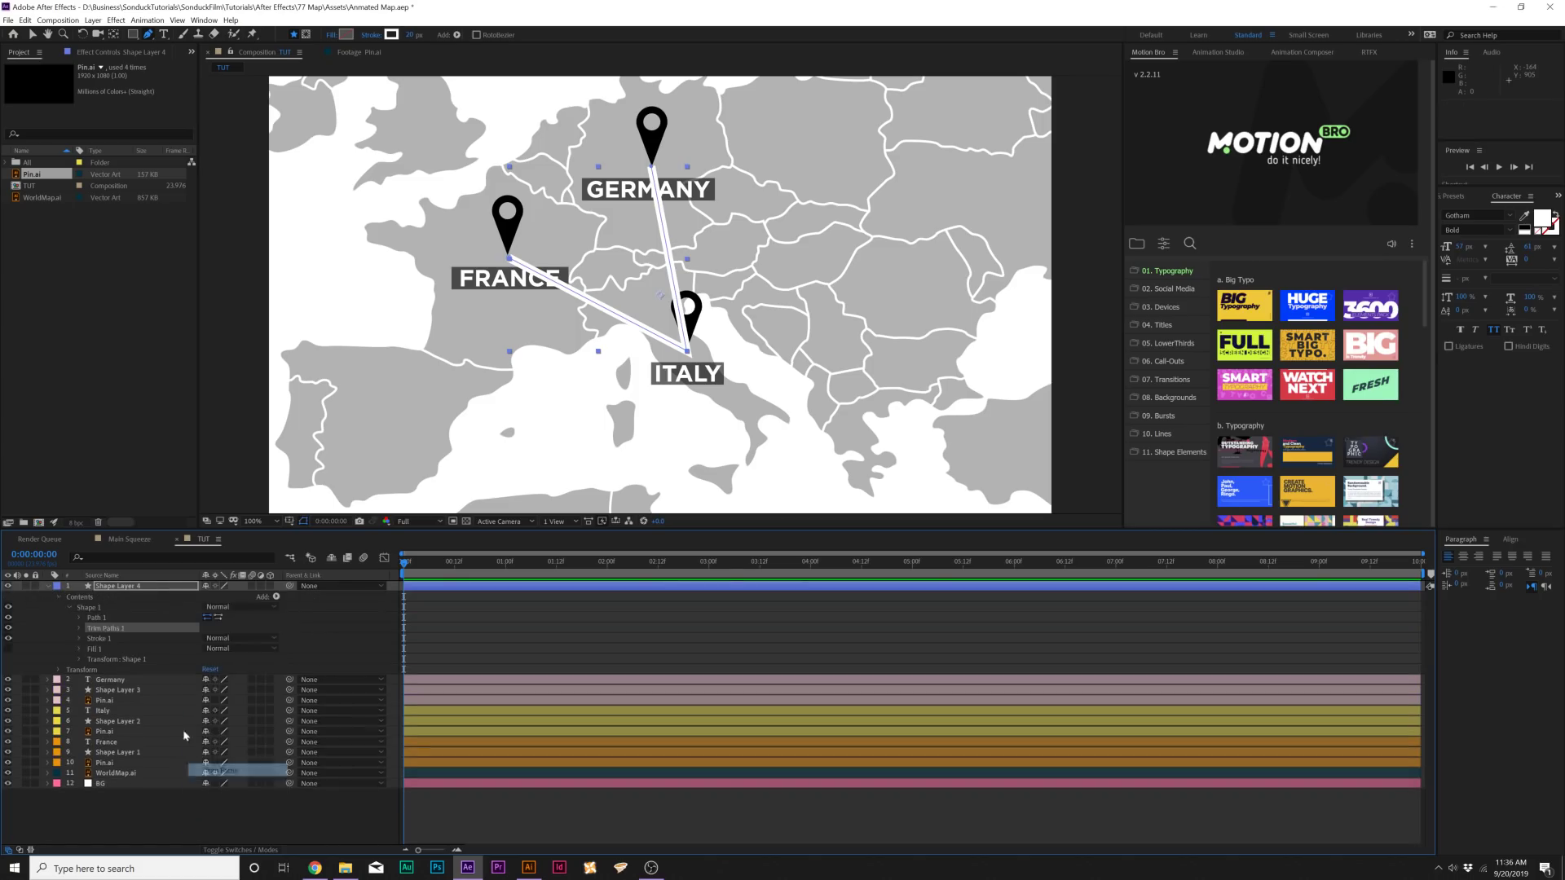
click(79, 629)
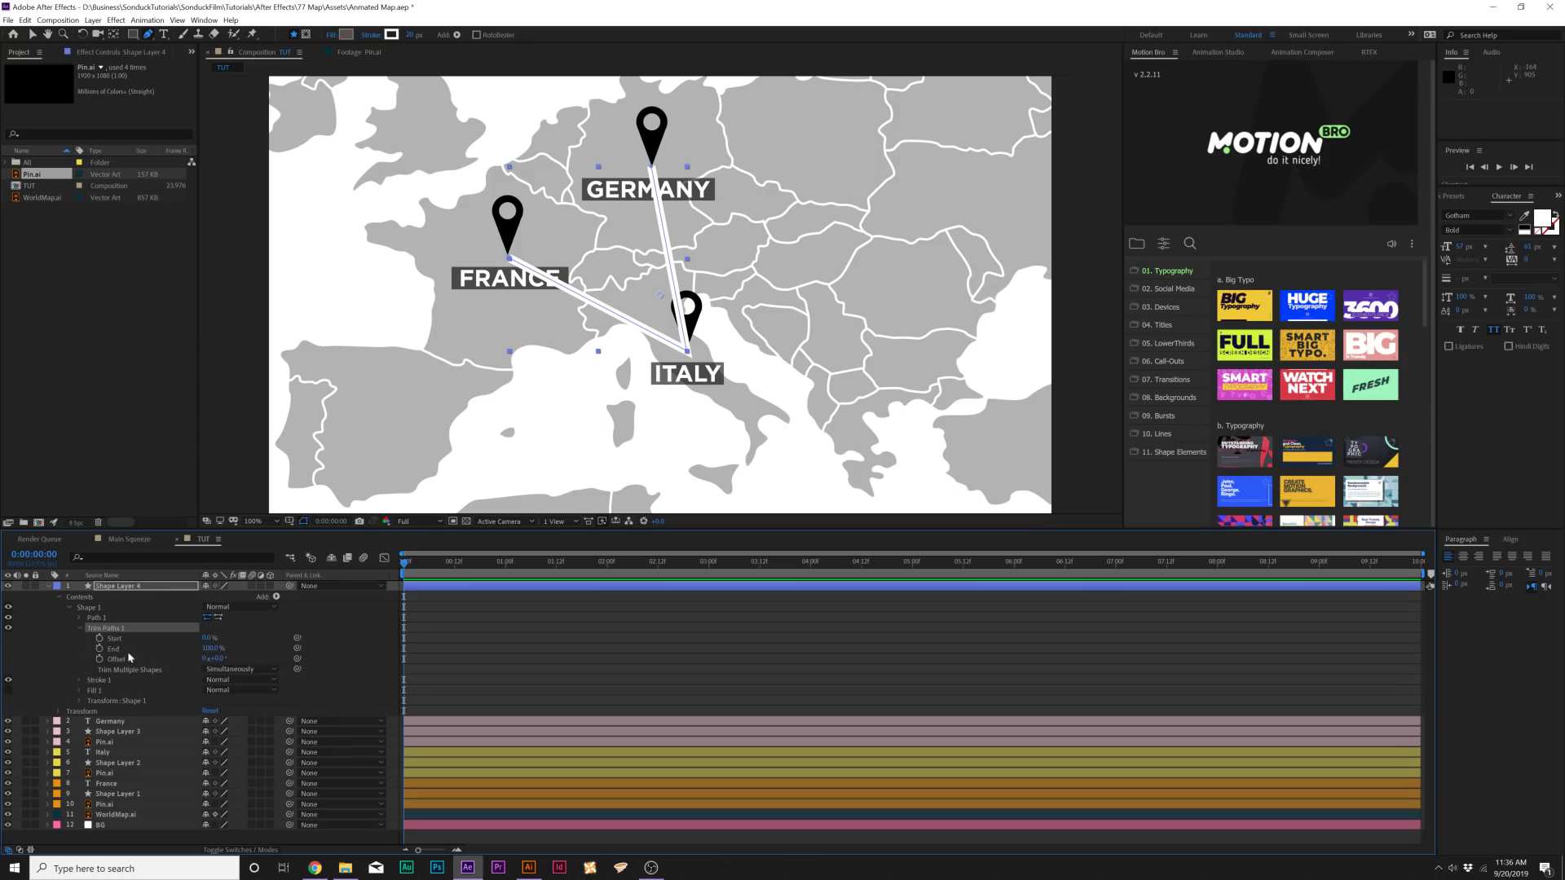
drag(203, 654, 102, 659)
click(100, 649)
drag(533, 568, 912, 579)
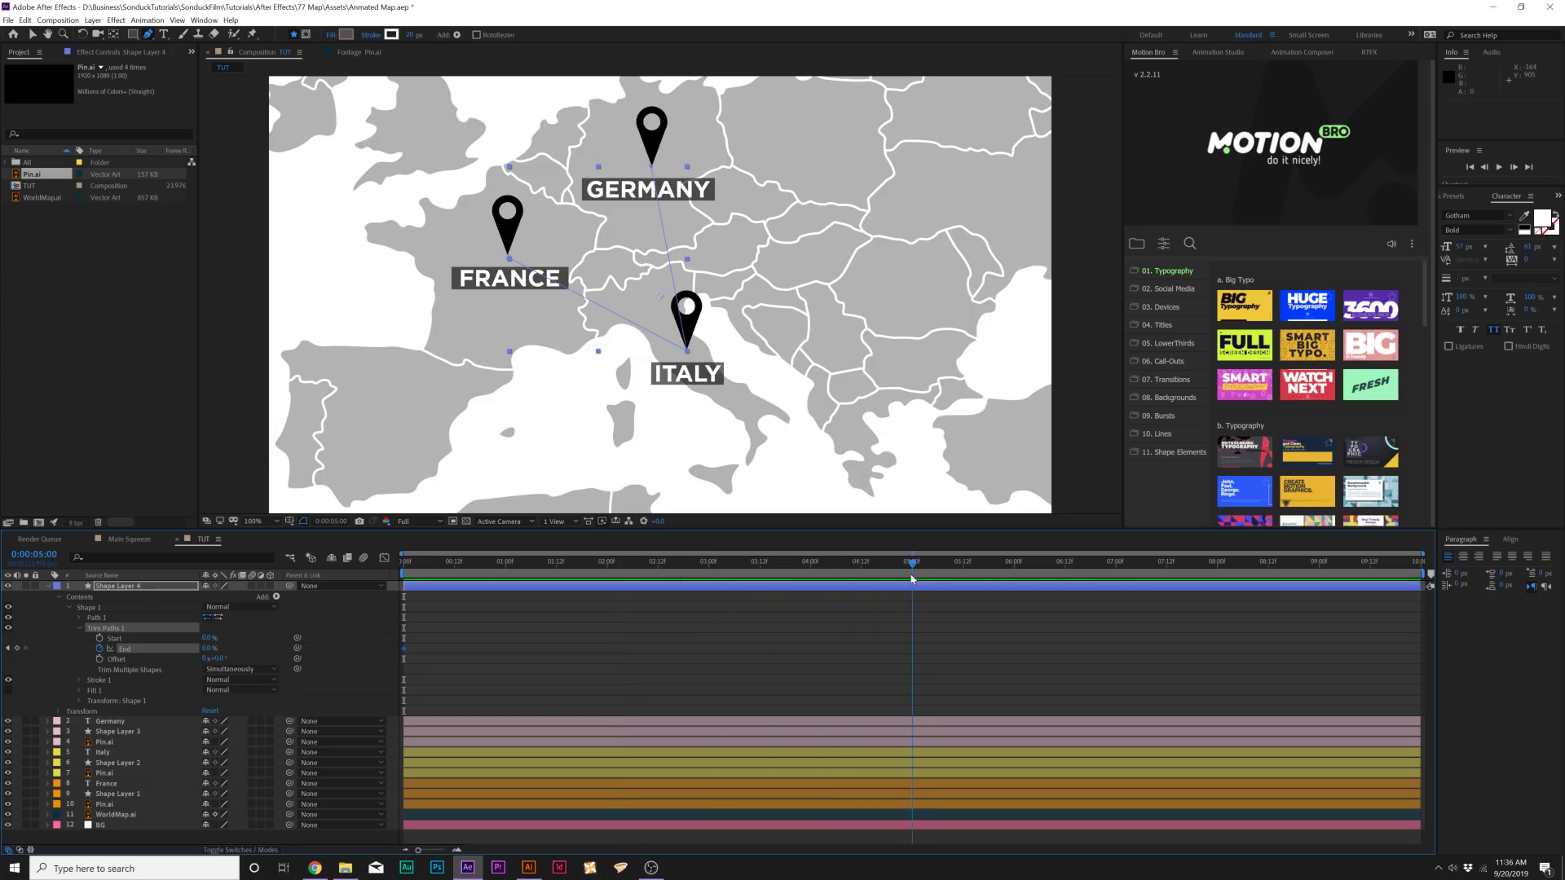
mouse_move(210, 648)
mouse_down()
mouse_move(685, 622)
mouse_move(895, 648)
mouse_move(296, 684)
mouse_up()
key(F9)
click(548, 628)
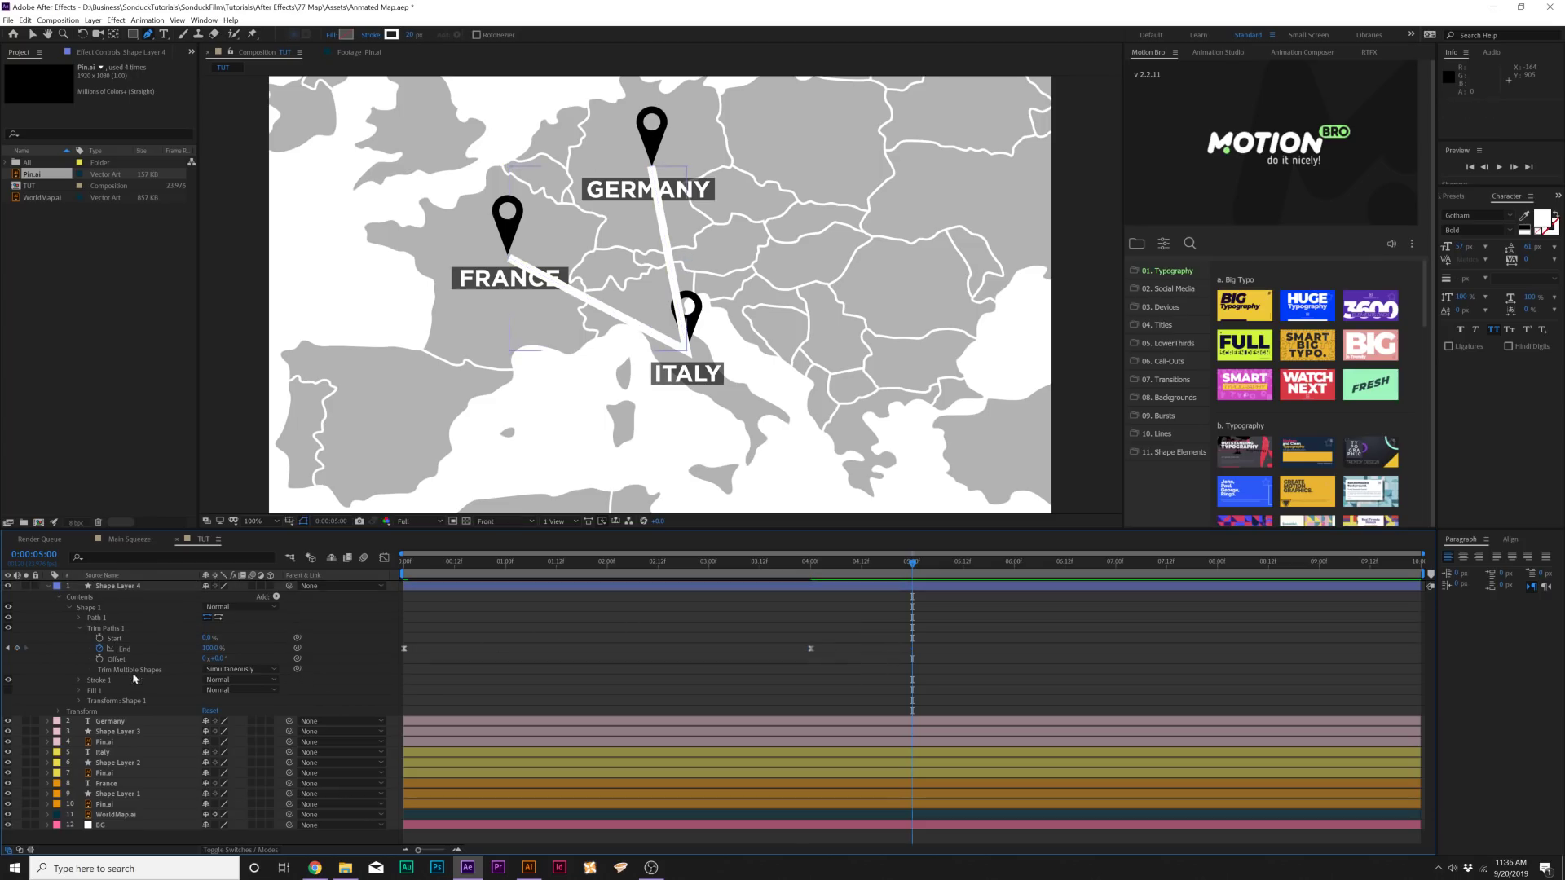
Make the Line stroke dashed and bring its stroke width down to 0.
click(80, 681)
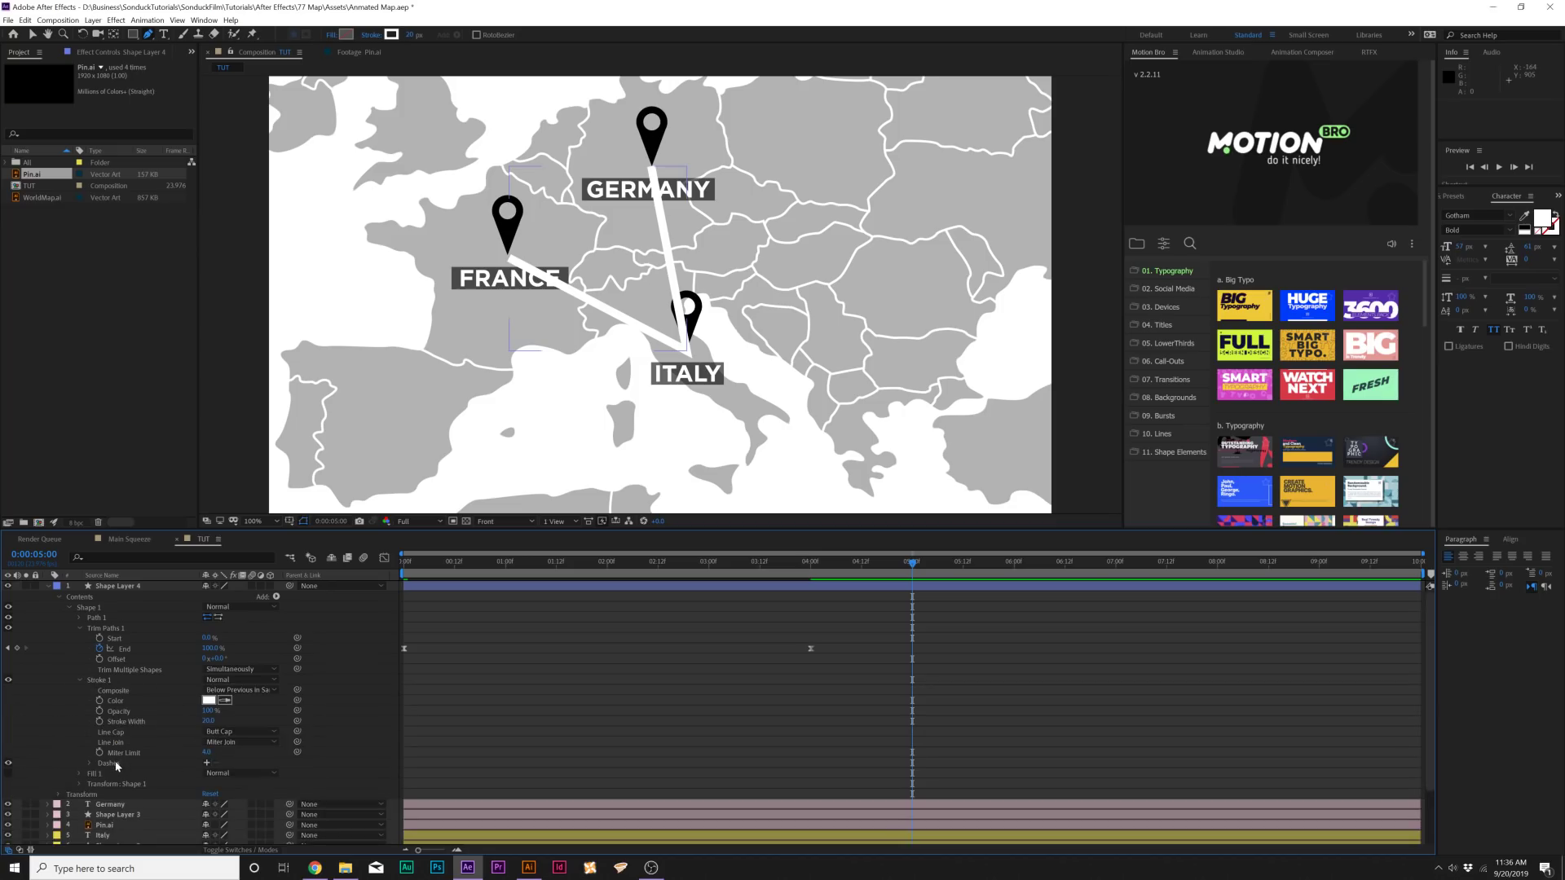
click(206, 763)
key(period)
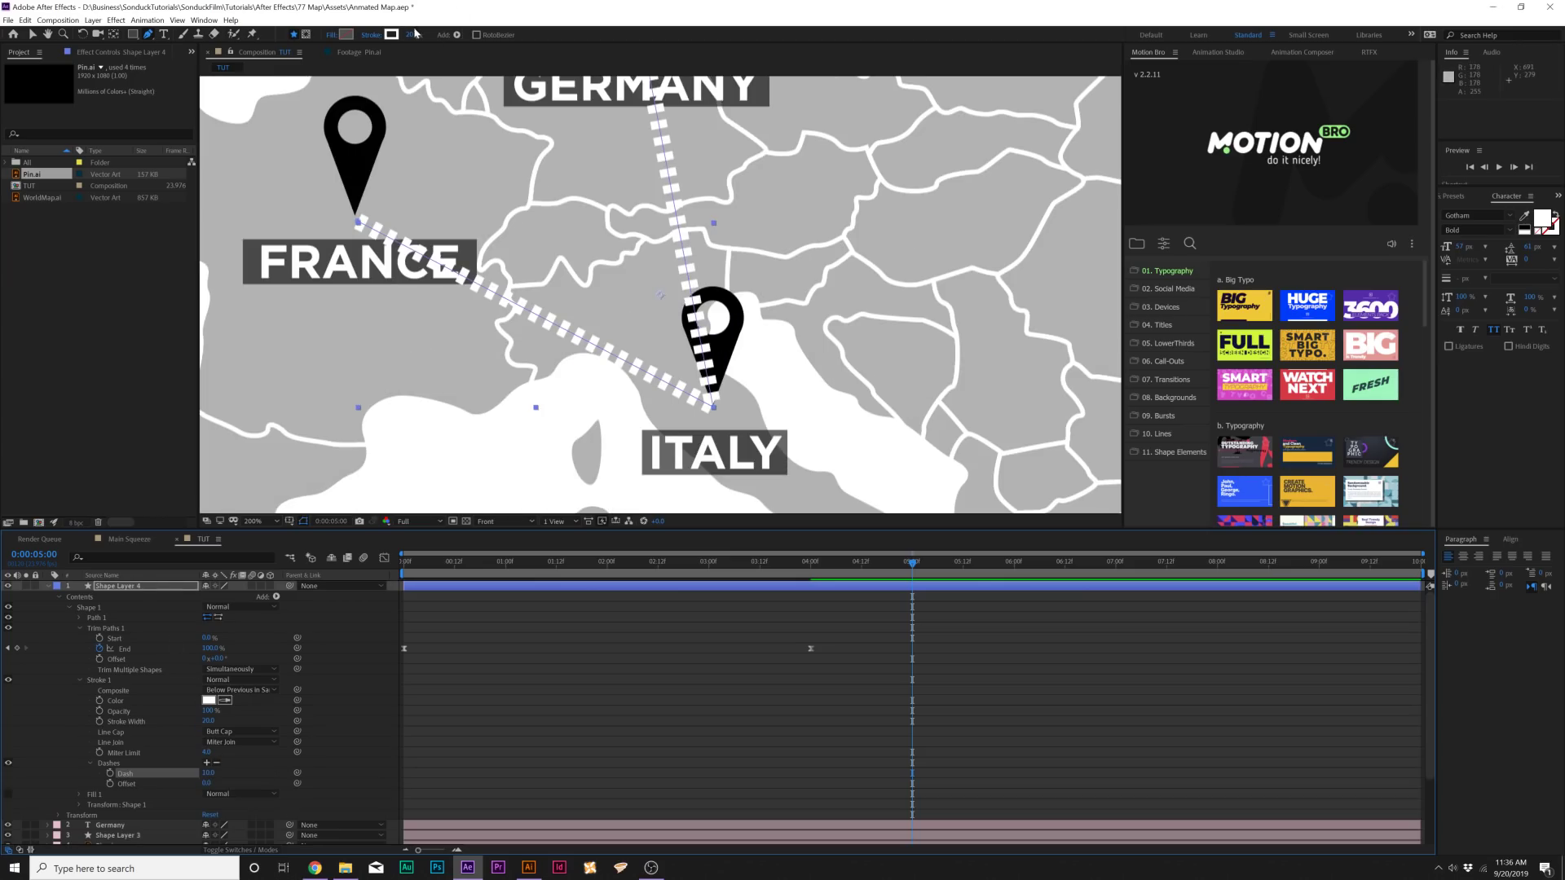
drag(411, 34, 383, 34)
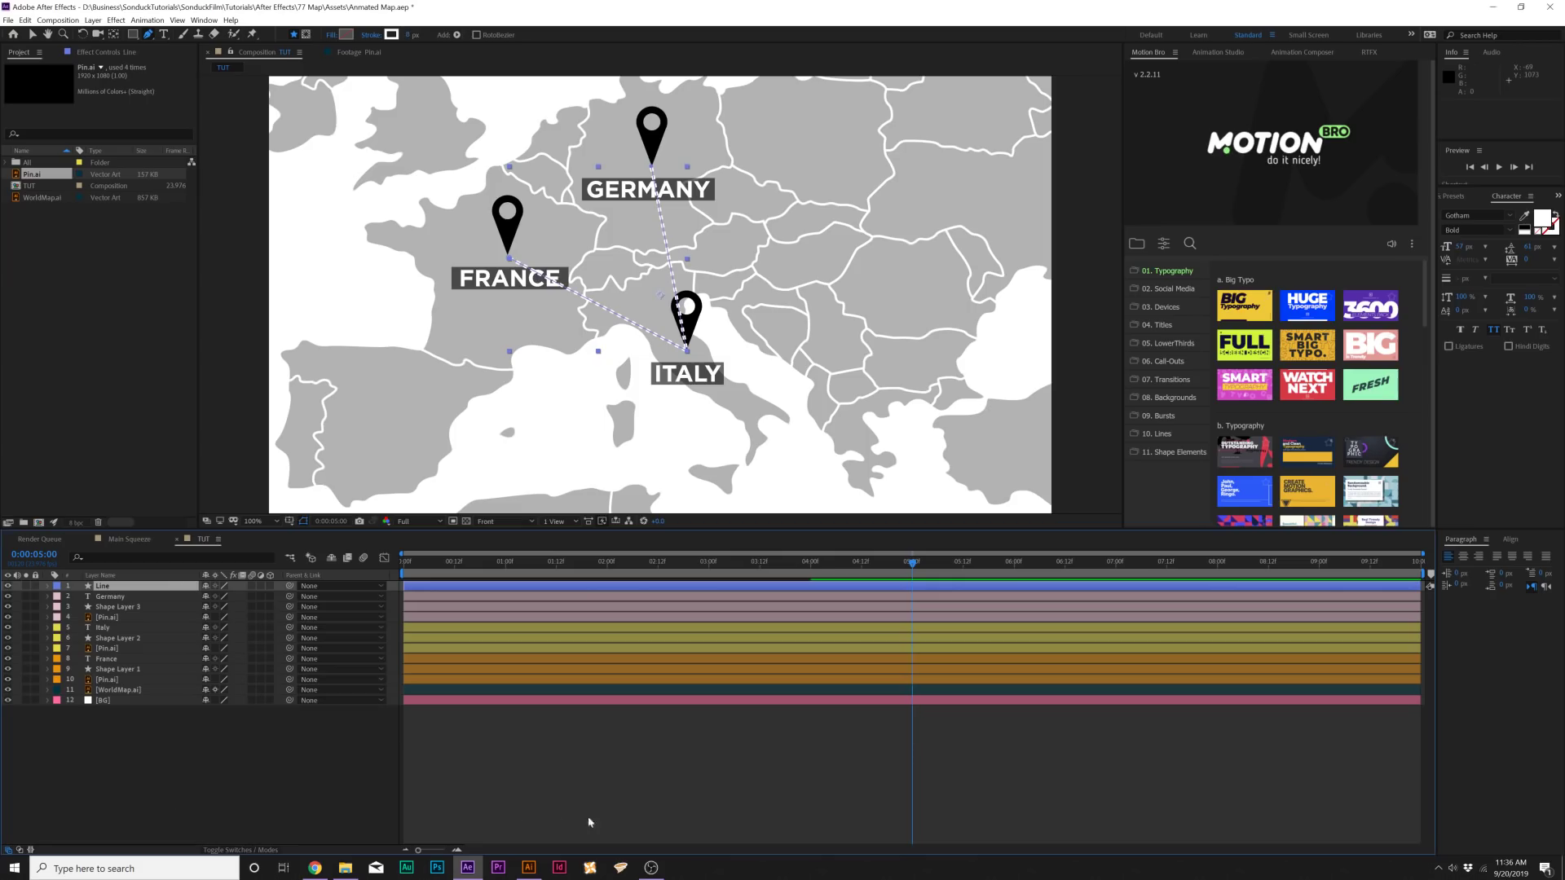
Place the Line layer just above WorldMap.ai and start Italy's text, line and pin at 02:11.
drag(118, 588, 106, 685)
click(215, 771)
key(j)
click(405, 618)
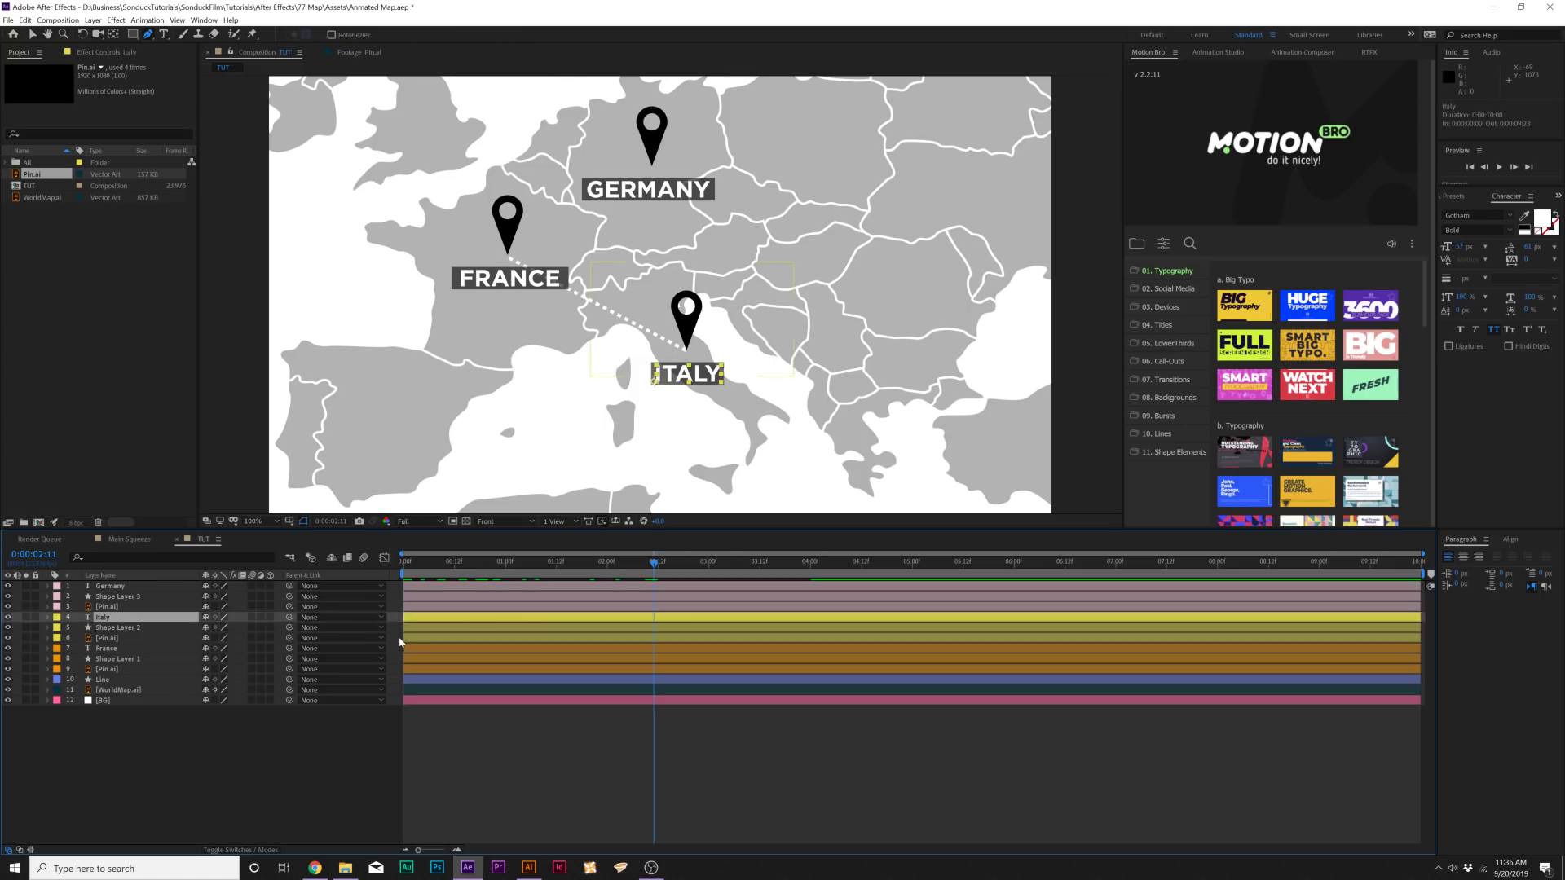
shift+click(401, 639)
drag(405, 628, 655, 628)
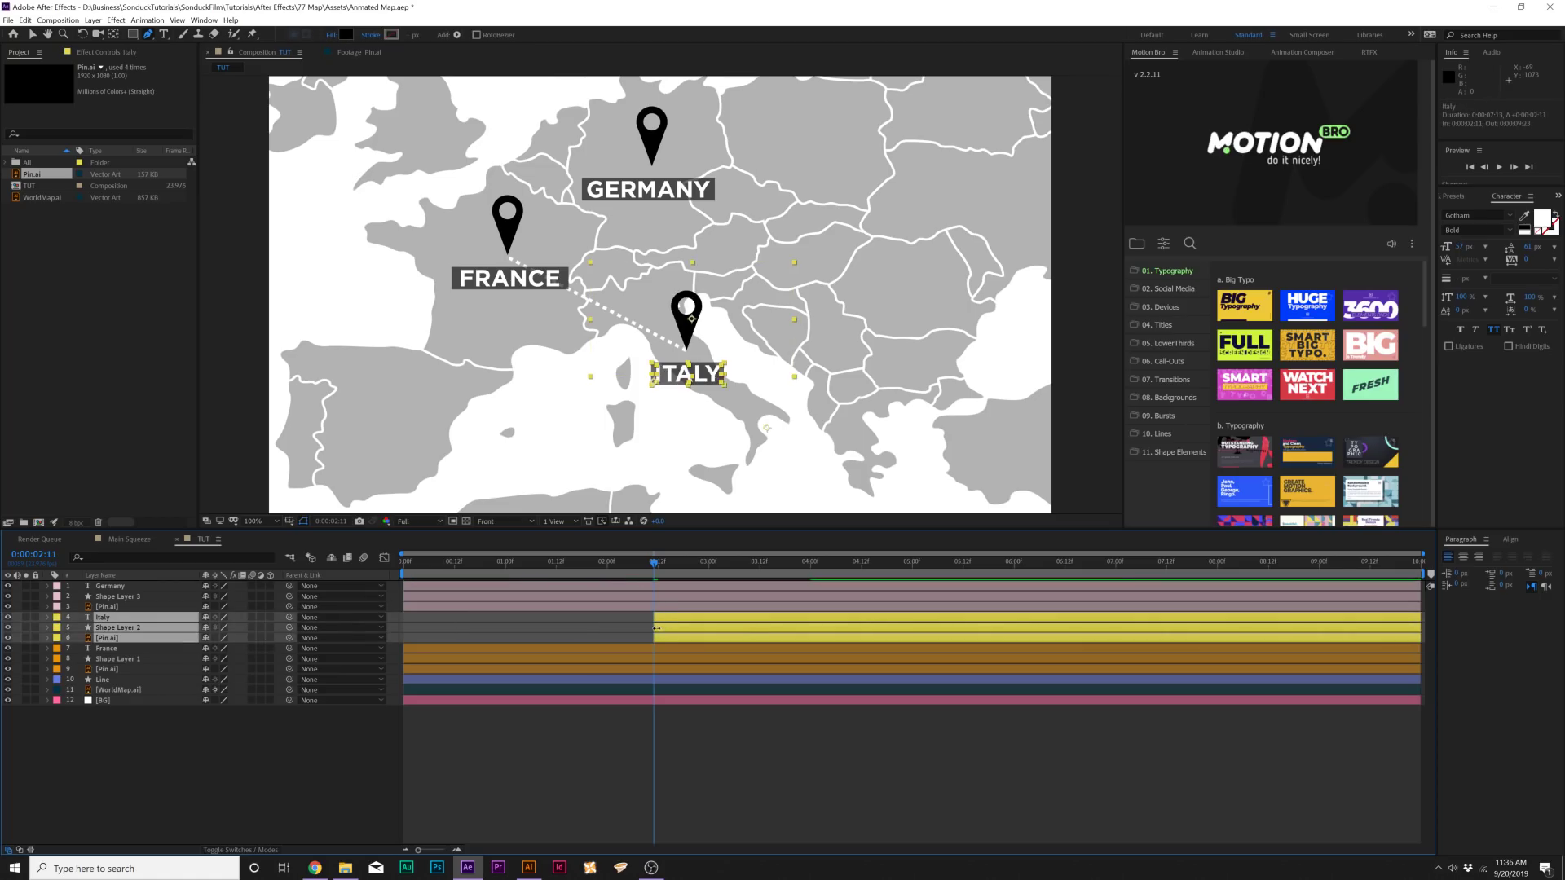
Start Germany's text, line and pin layers at 04:03, then check the pins appear in turn.
key(space)
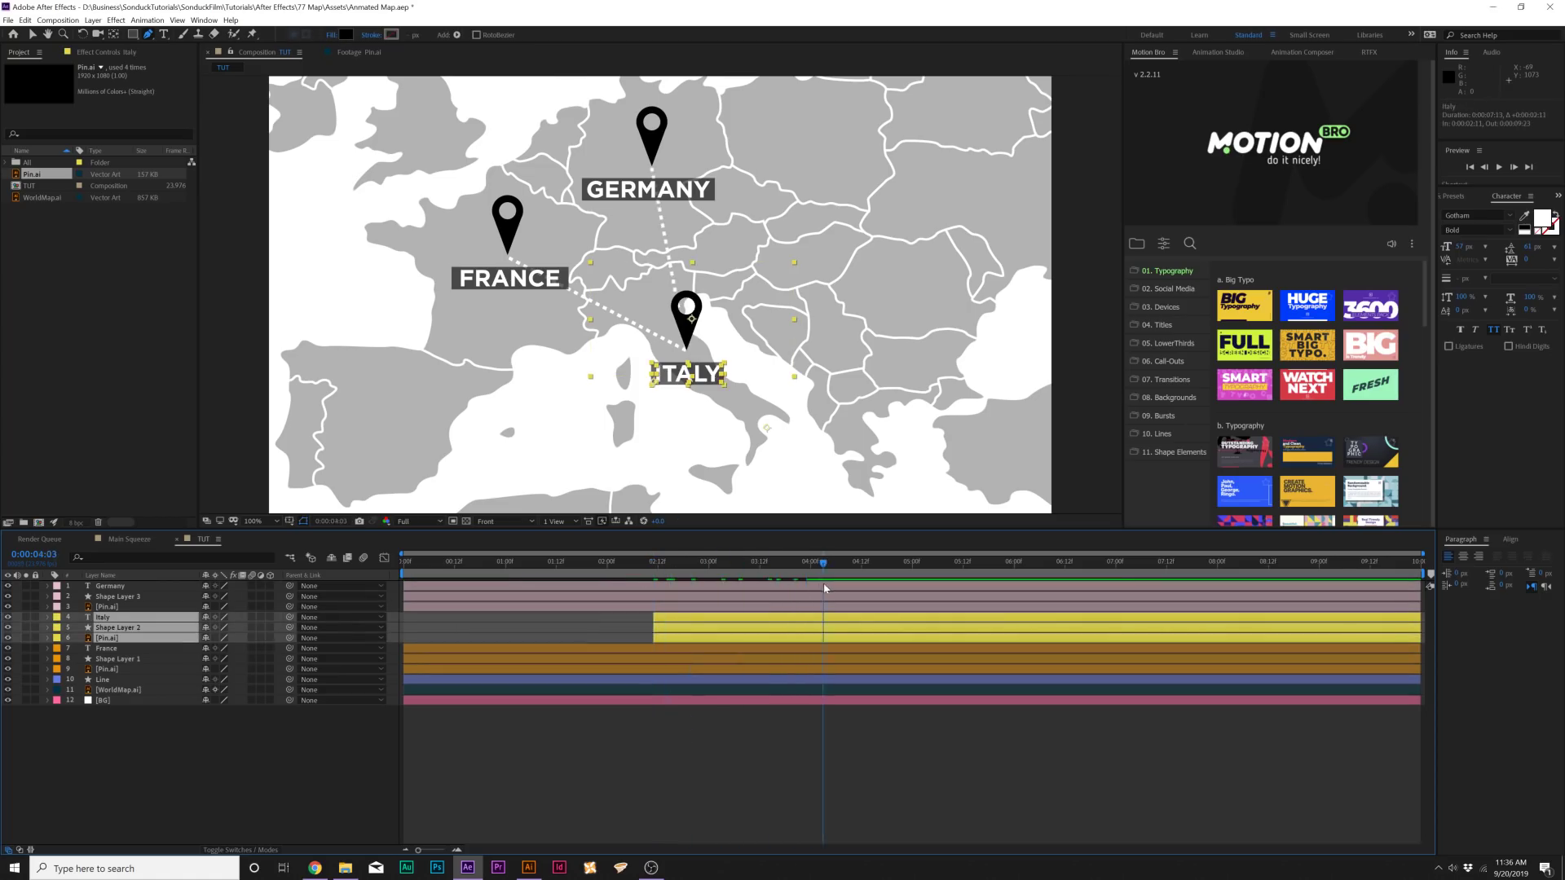
click(457, 593)
shift+click(419, 596)
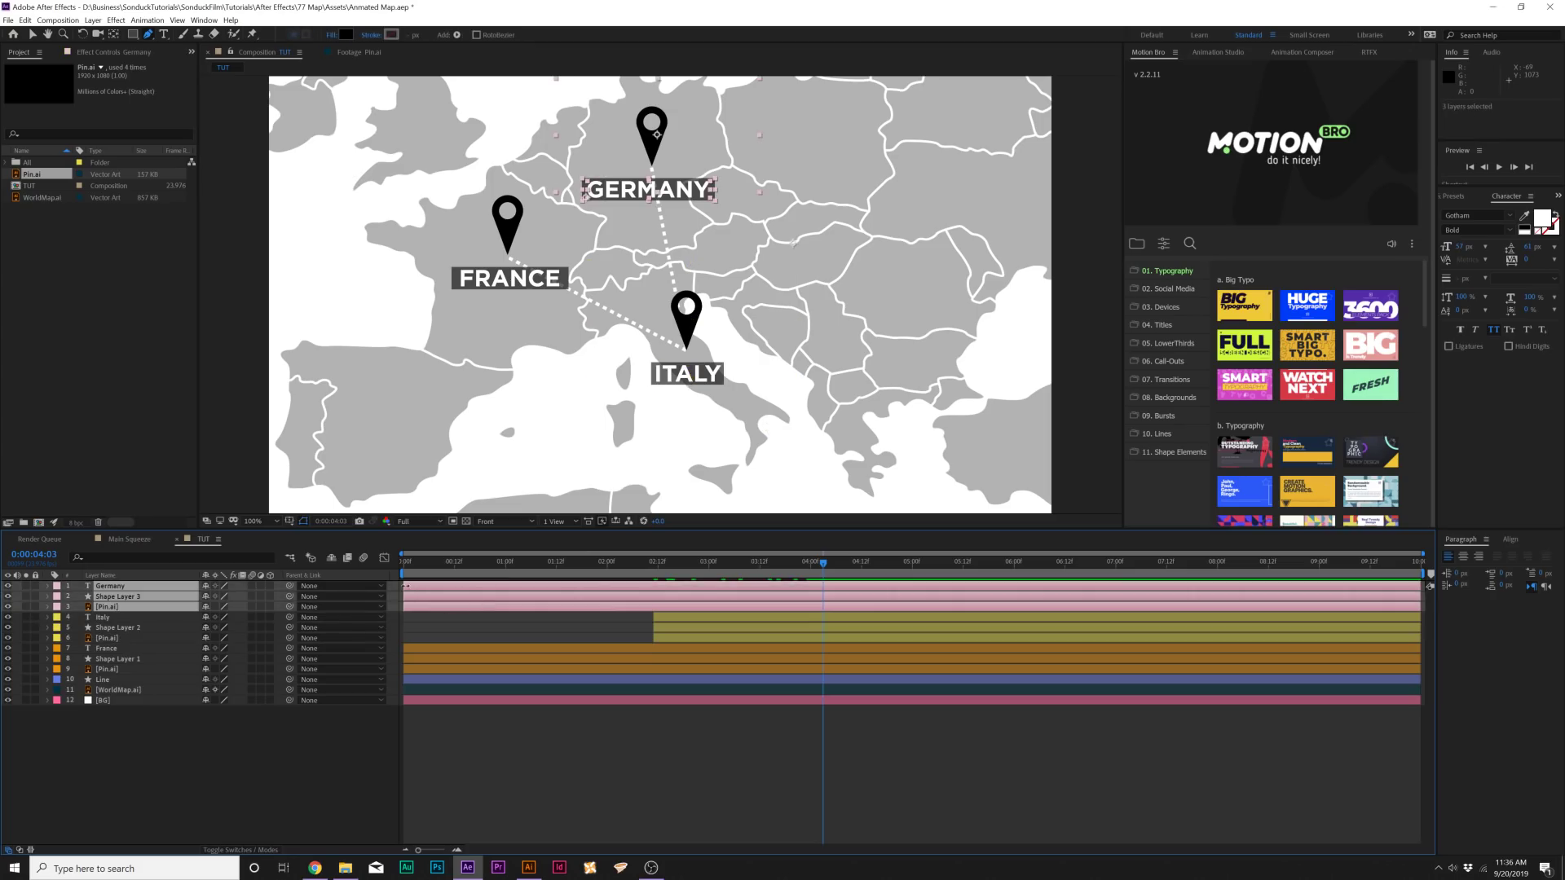
drag(405, 585, 925, 562)
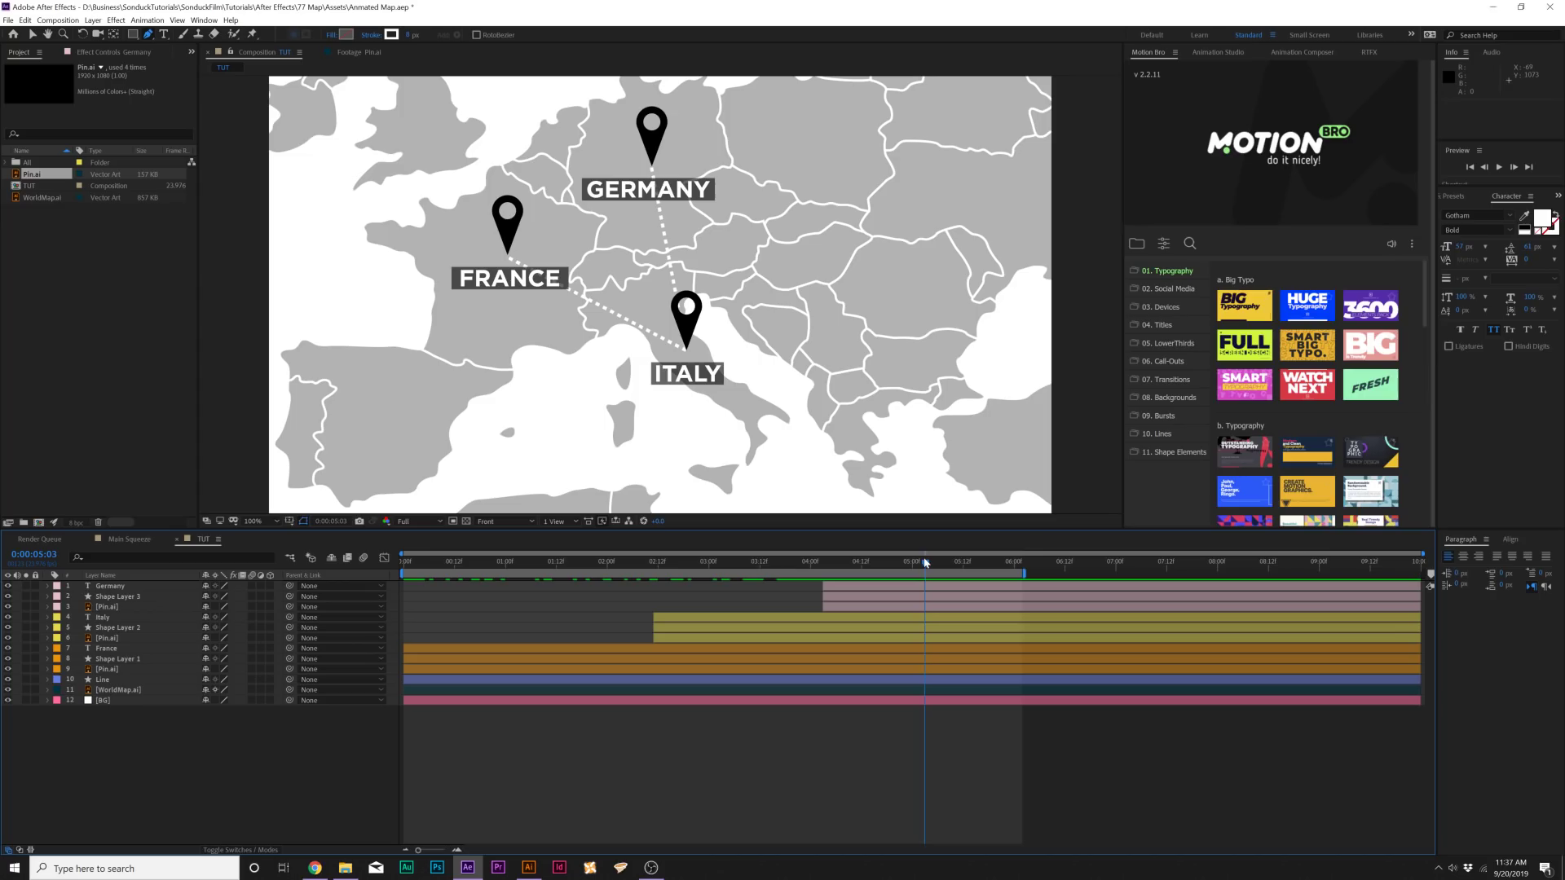
drag(927, 564, 405, 564)
drag(864, 562, 878, 563)
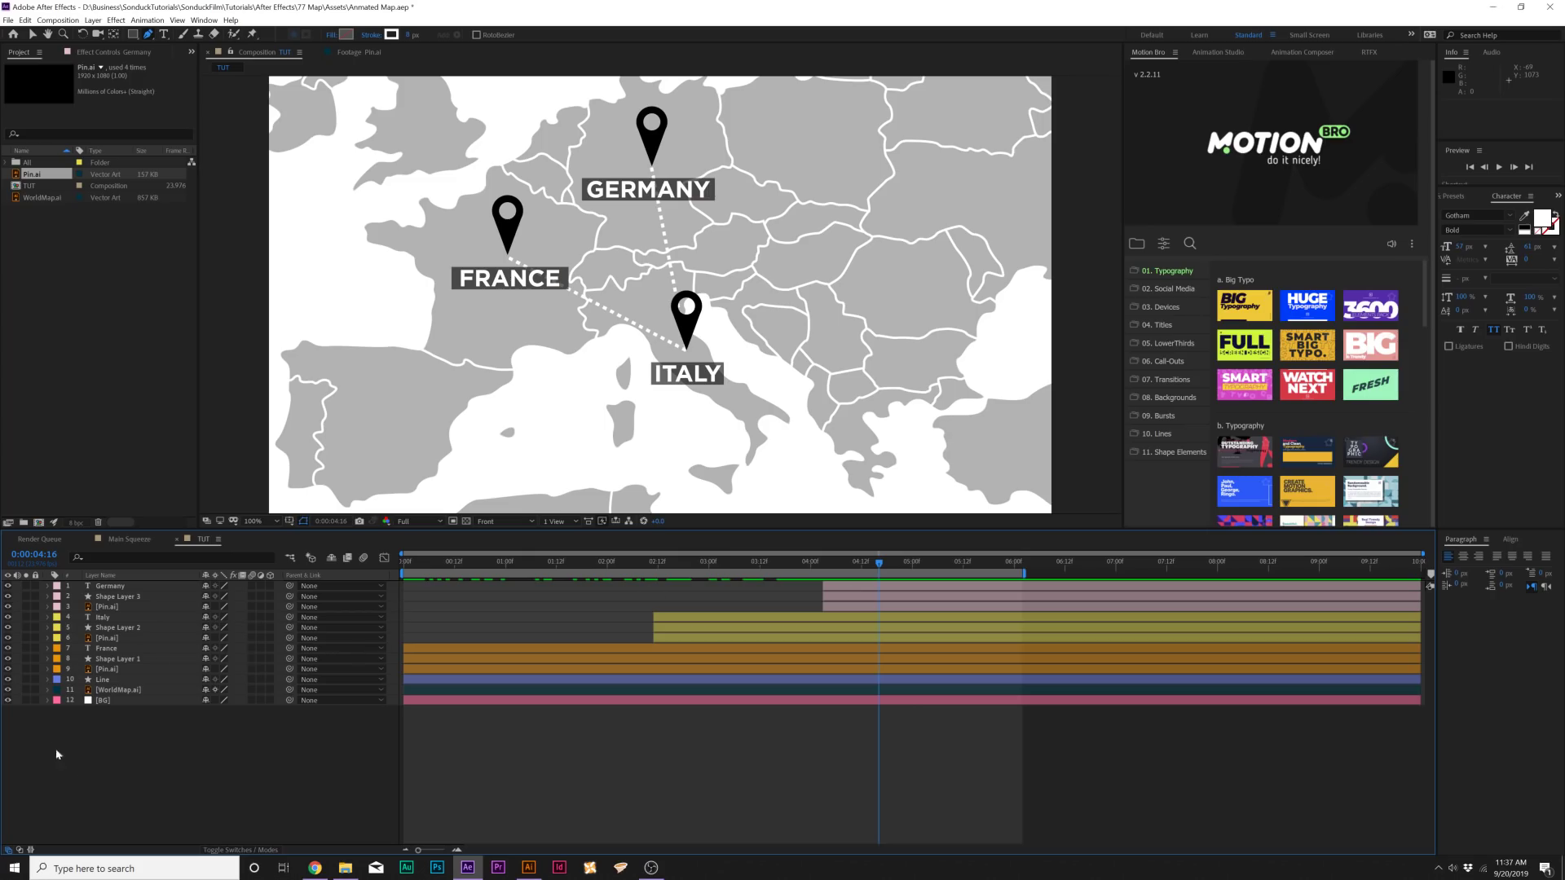
Turn on the 3D switch for every layer in the composition.
click(110, 690)
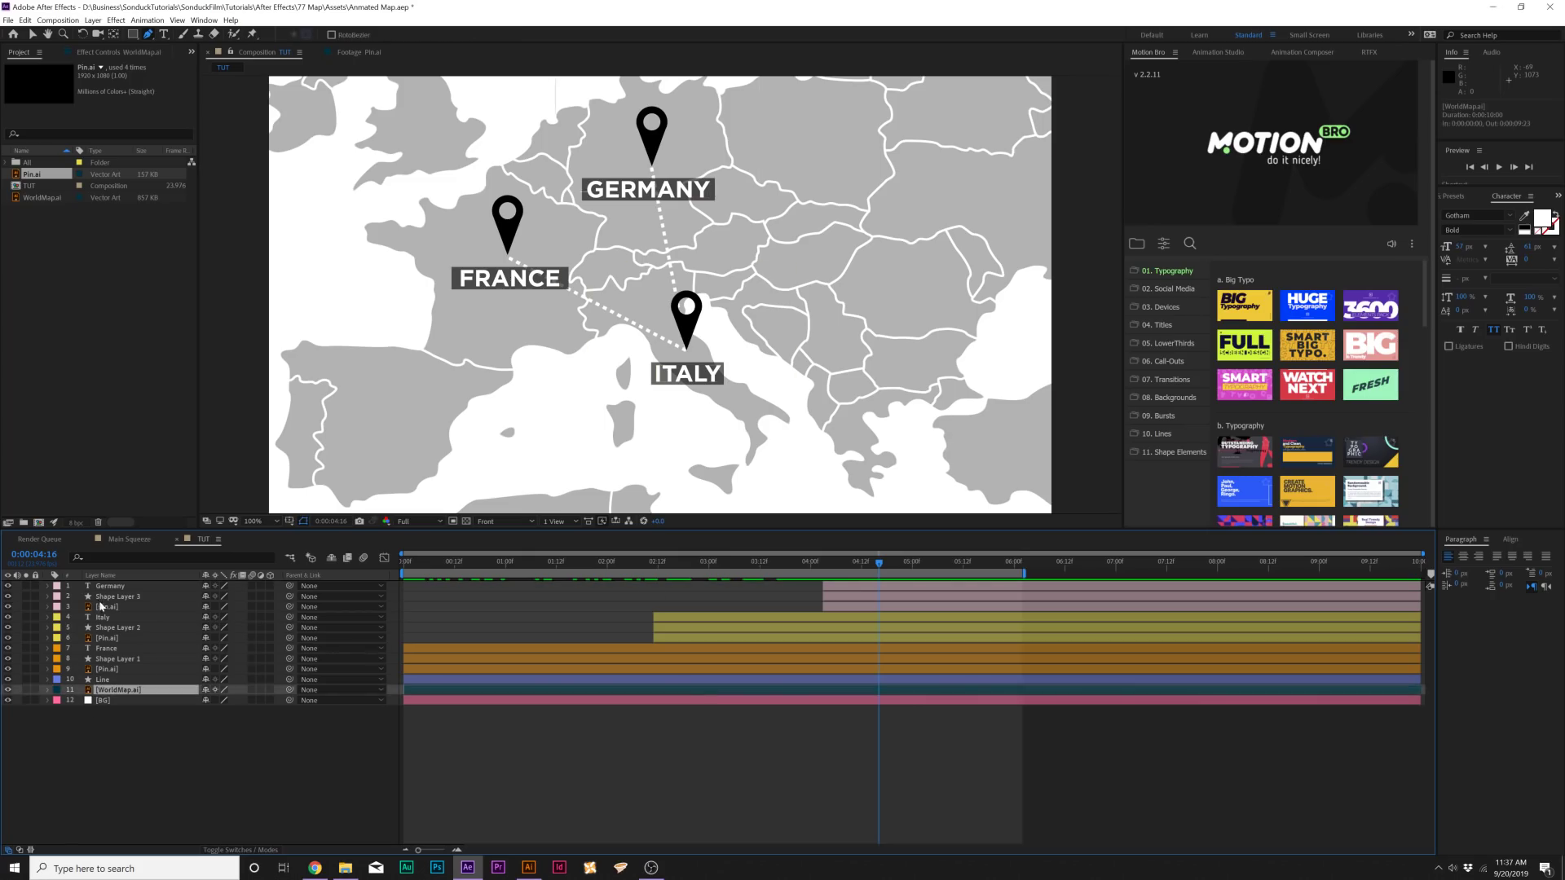
key(ctrl+a)
click(269, 585)
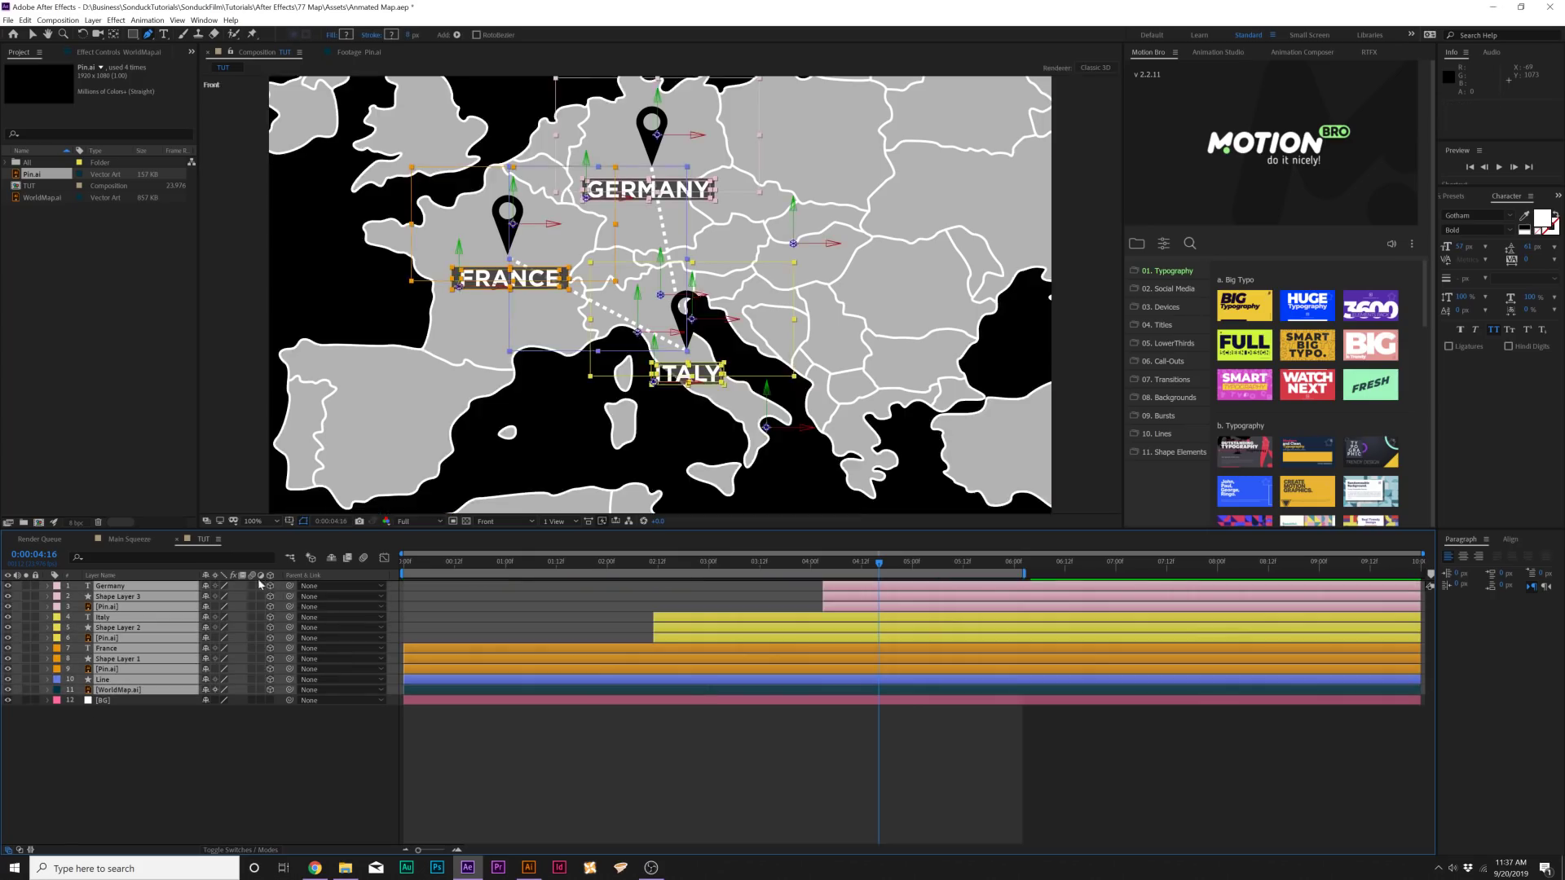
click(269, 731)
Add a Null 2 null object and parent all other layers to it.
click(93, 19)
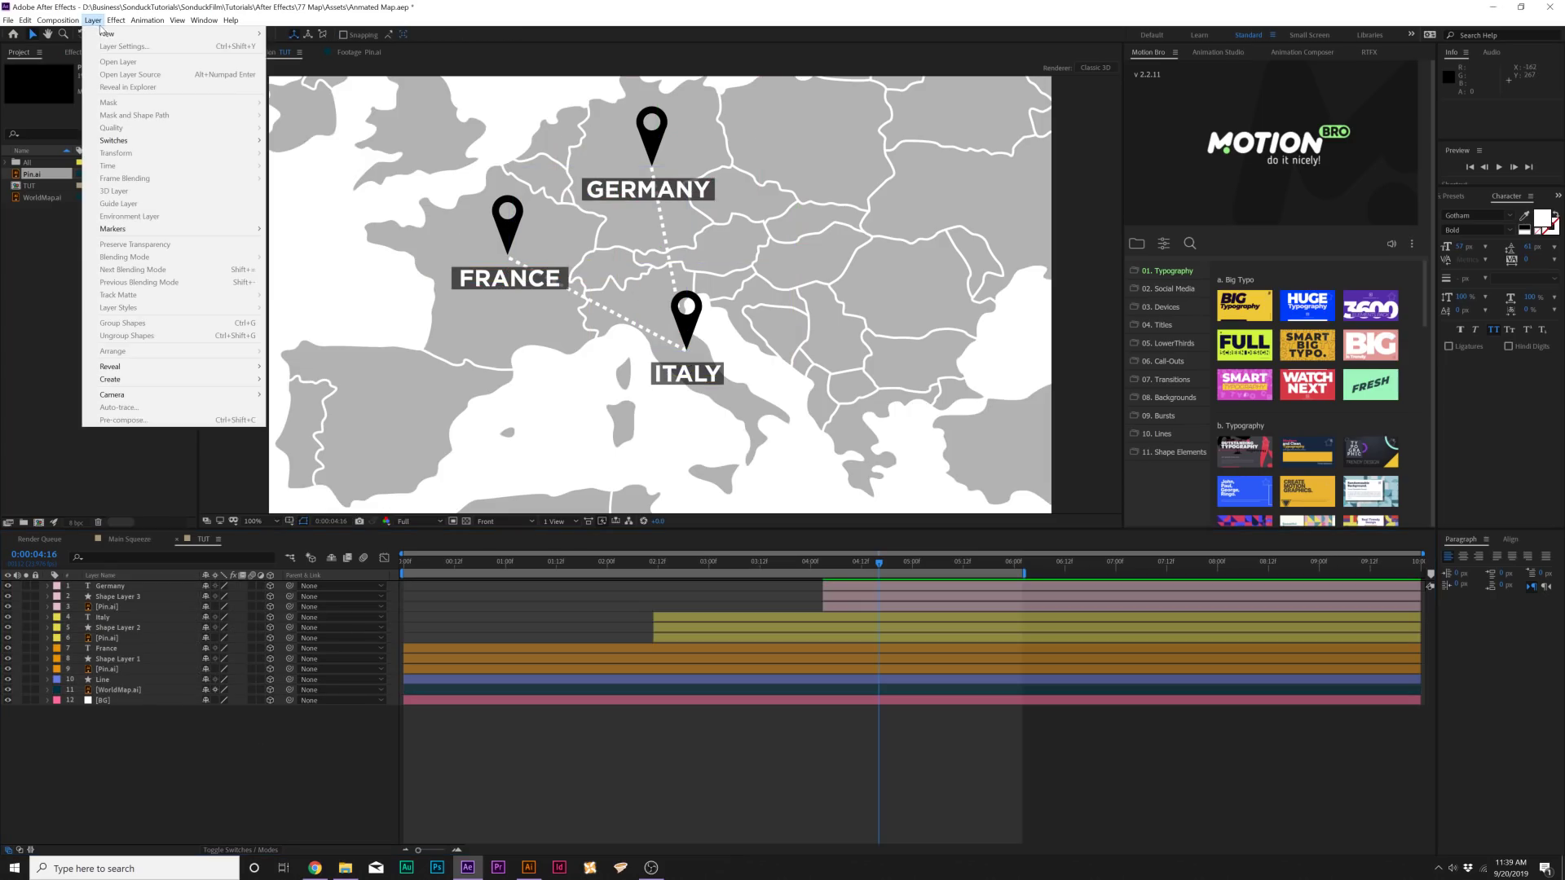
mouse_move(104, 35)
click(308, 87)
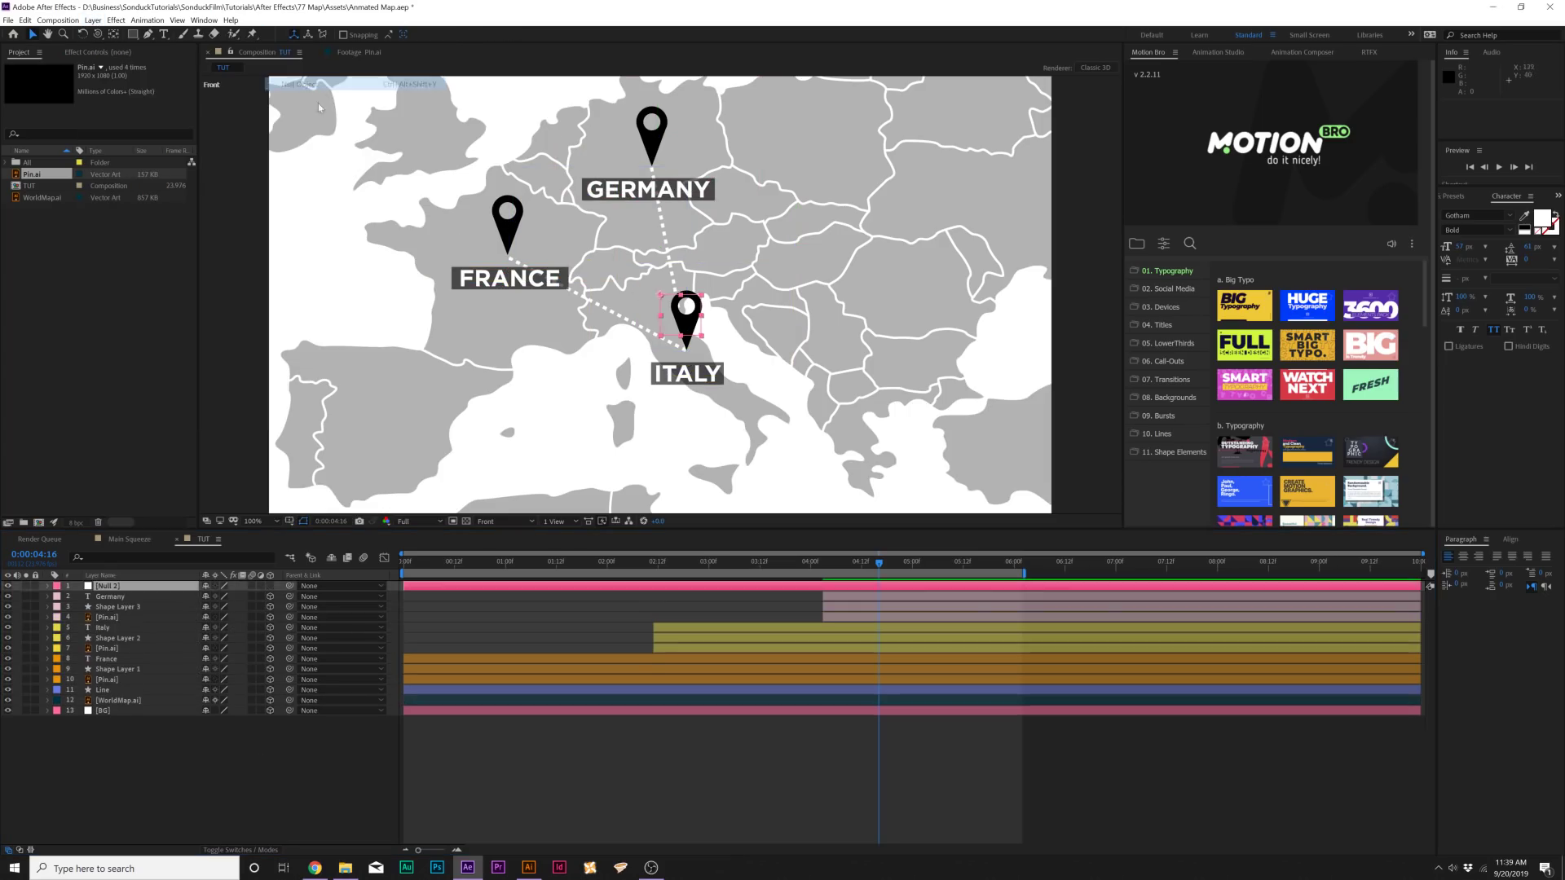
drag(104, 749, 114, 595)
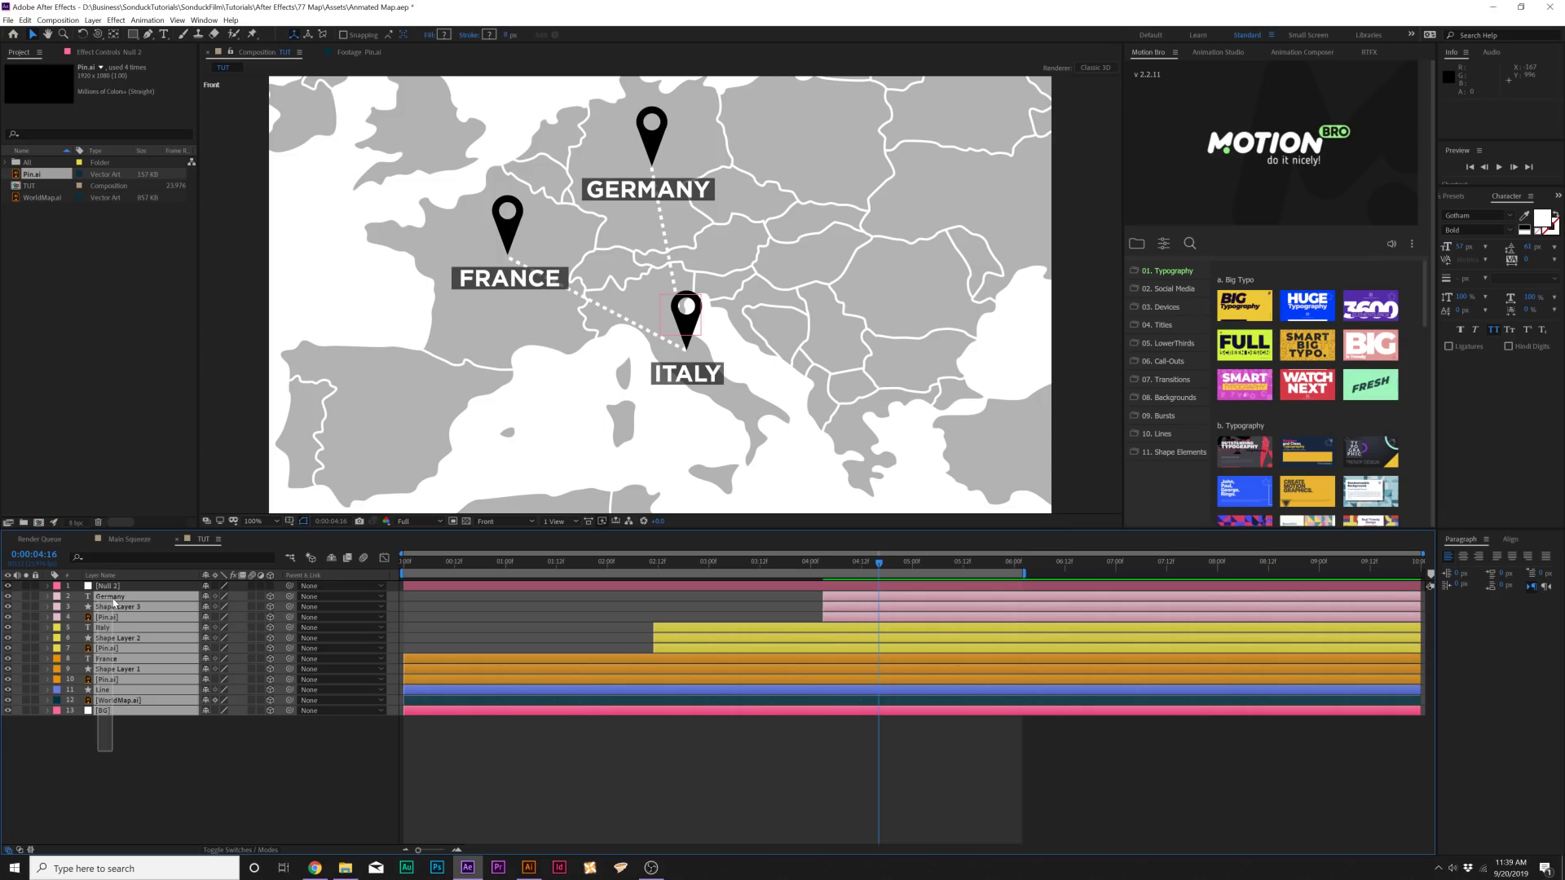
drag(290, 597, 120, 588)
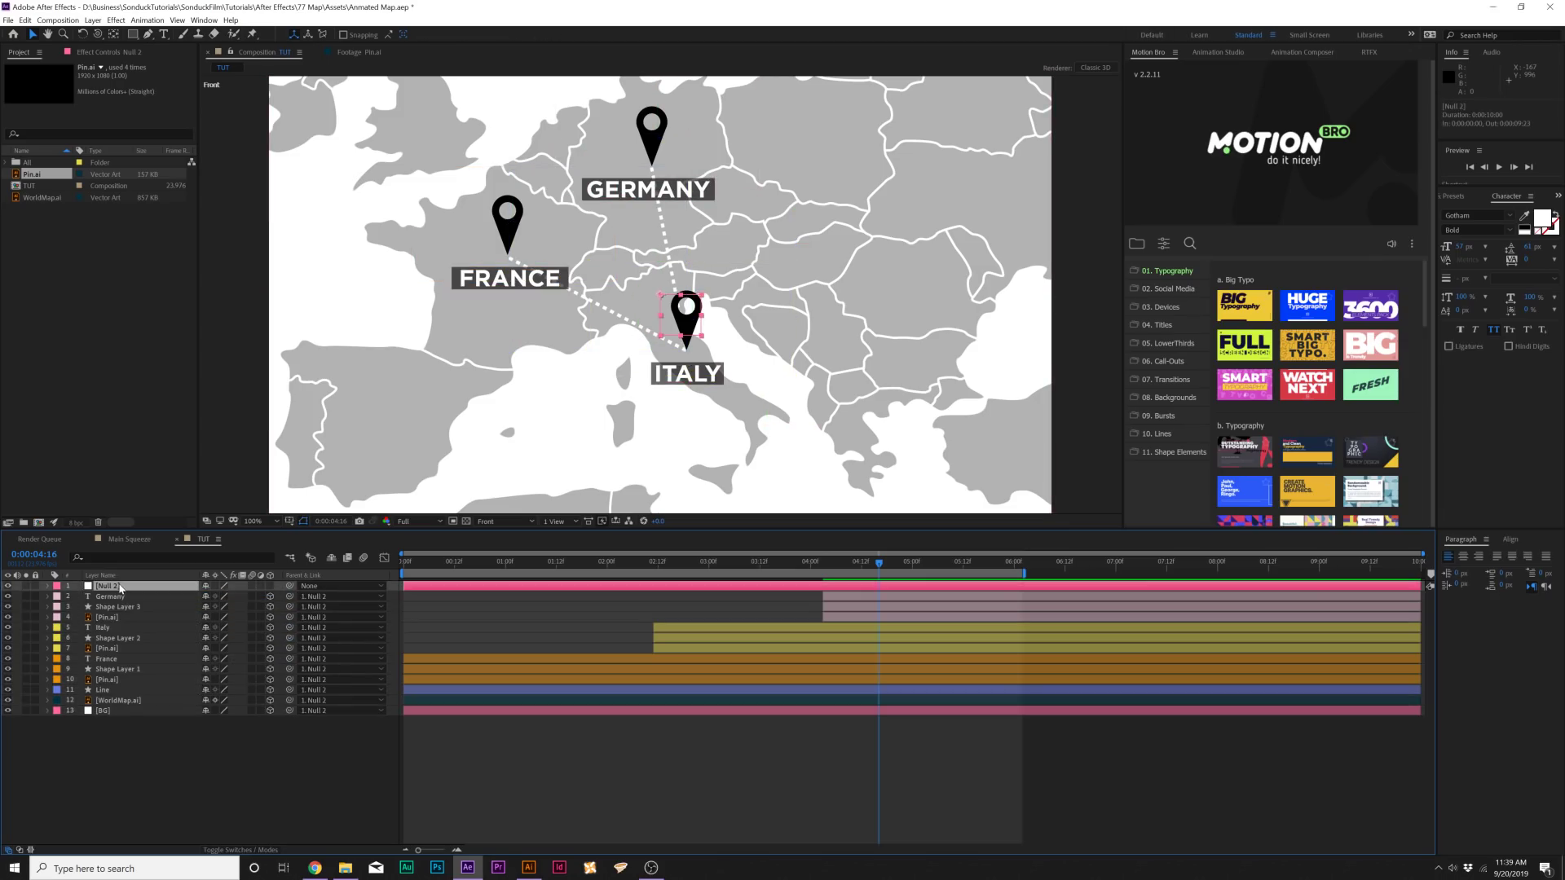
drag(424, 561, 389, 574)
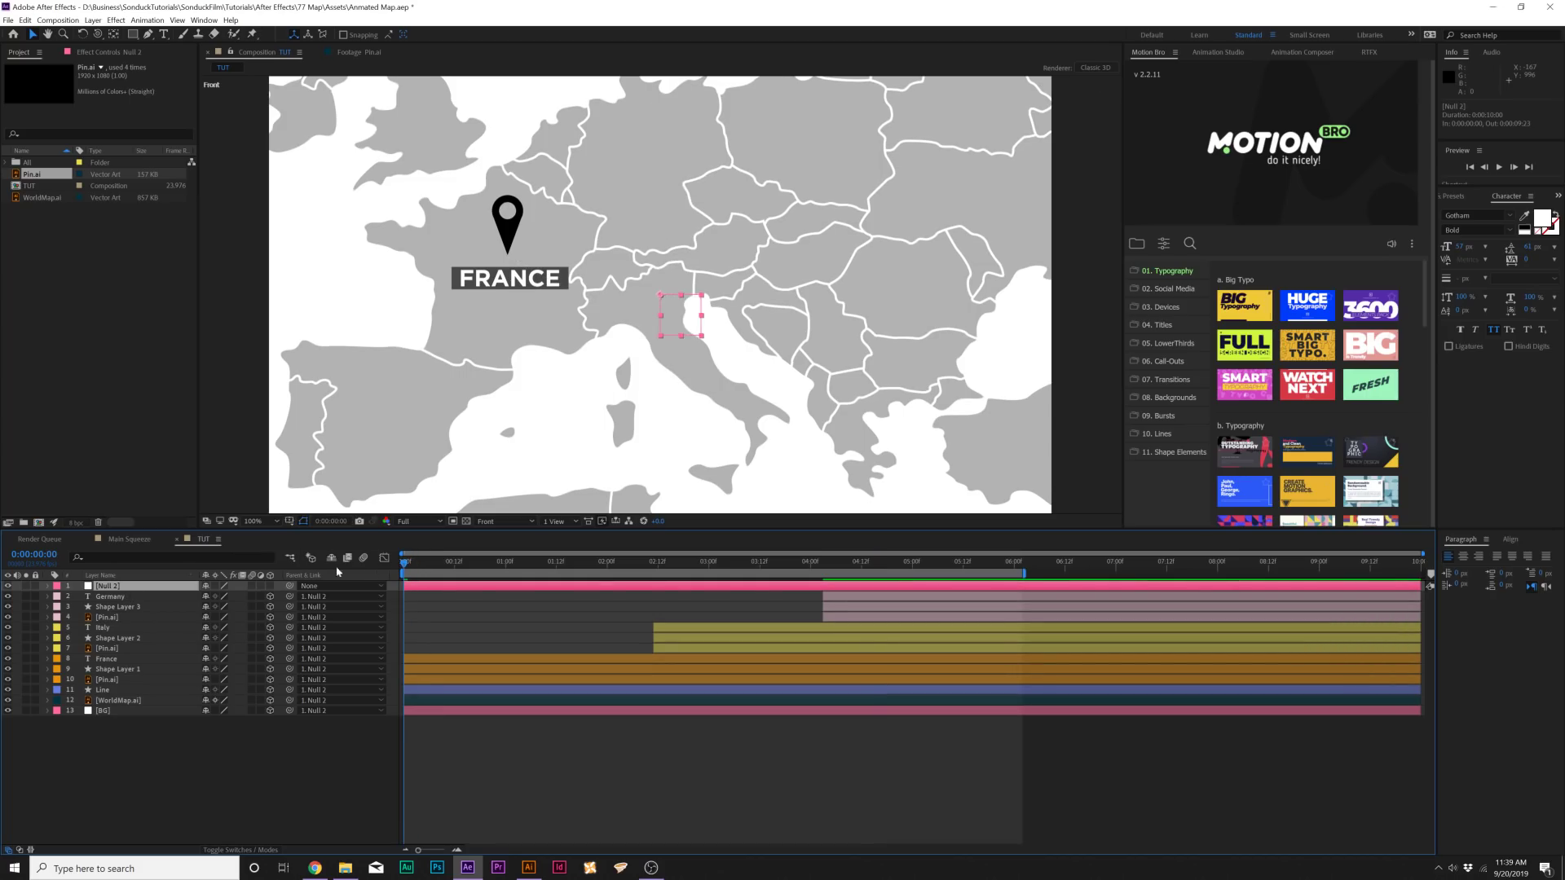
Set Null 2's starting Position, Scale and Rotation keyframes at 0:00 and make it 3D.
click(47, 587)
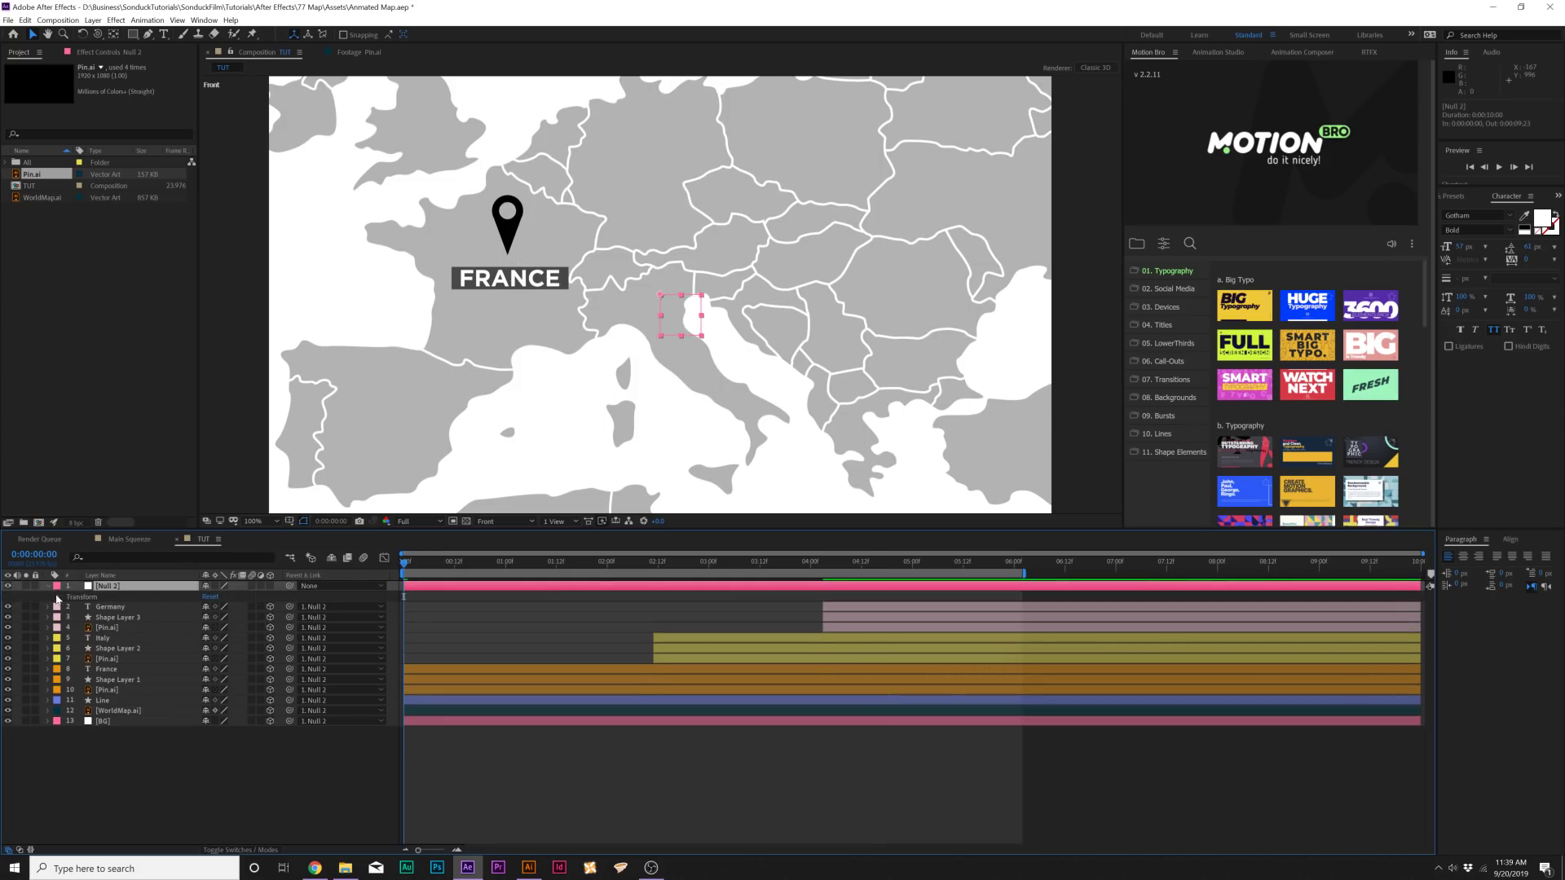
click(58, 598)
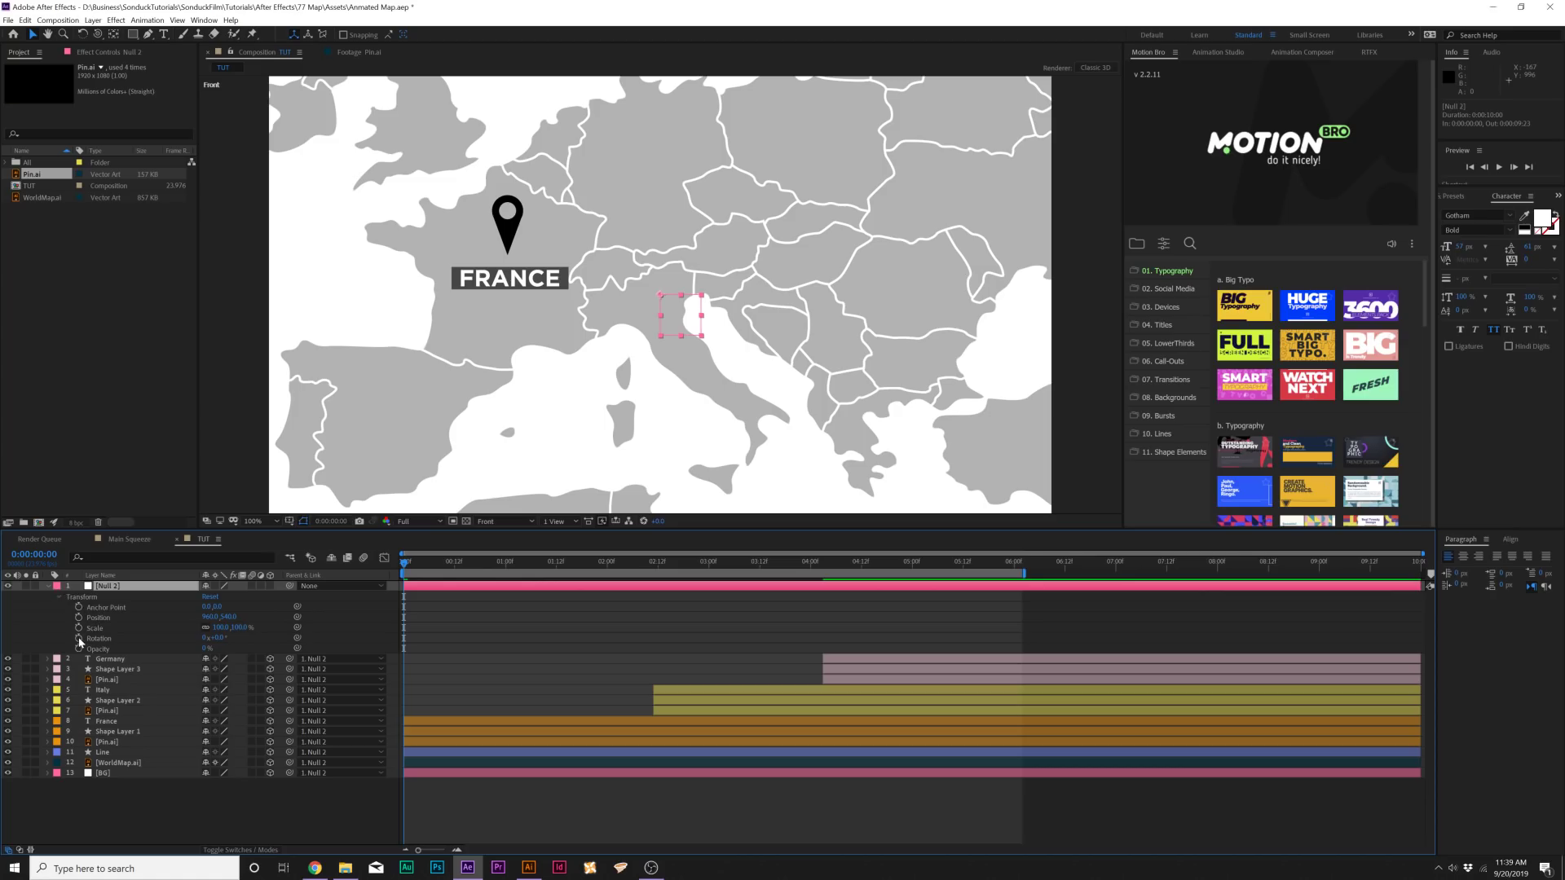
click(79, 638)
click(80, 627)
click(79, 617)
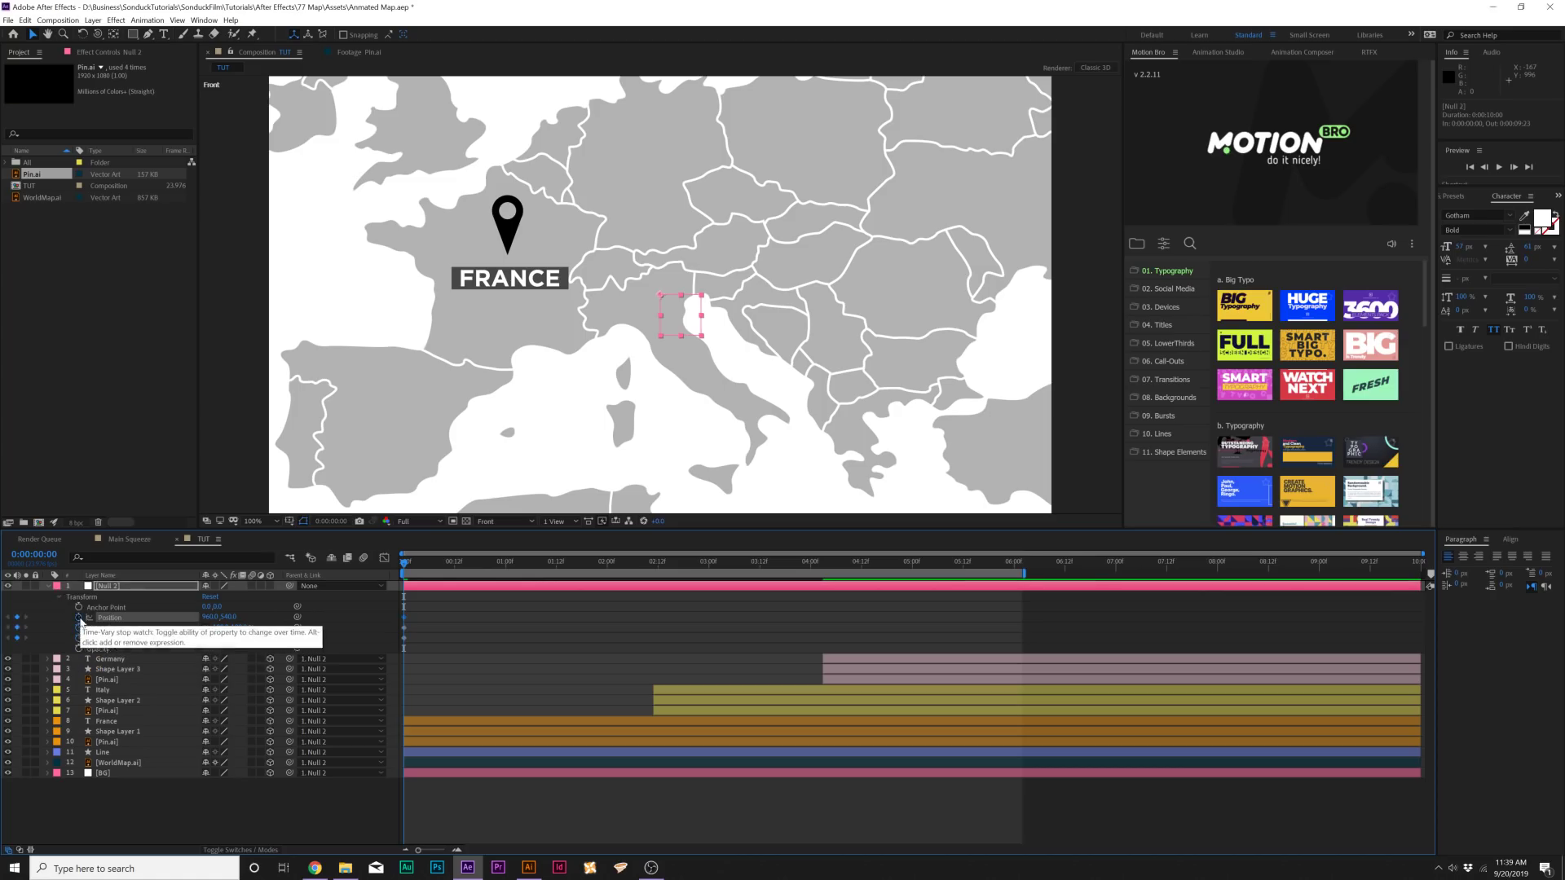
click(270, 585)
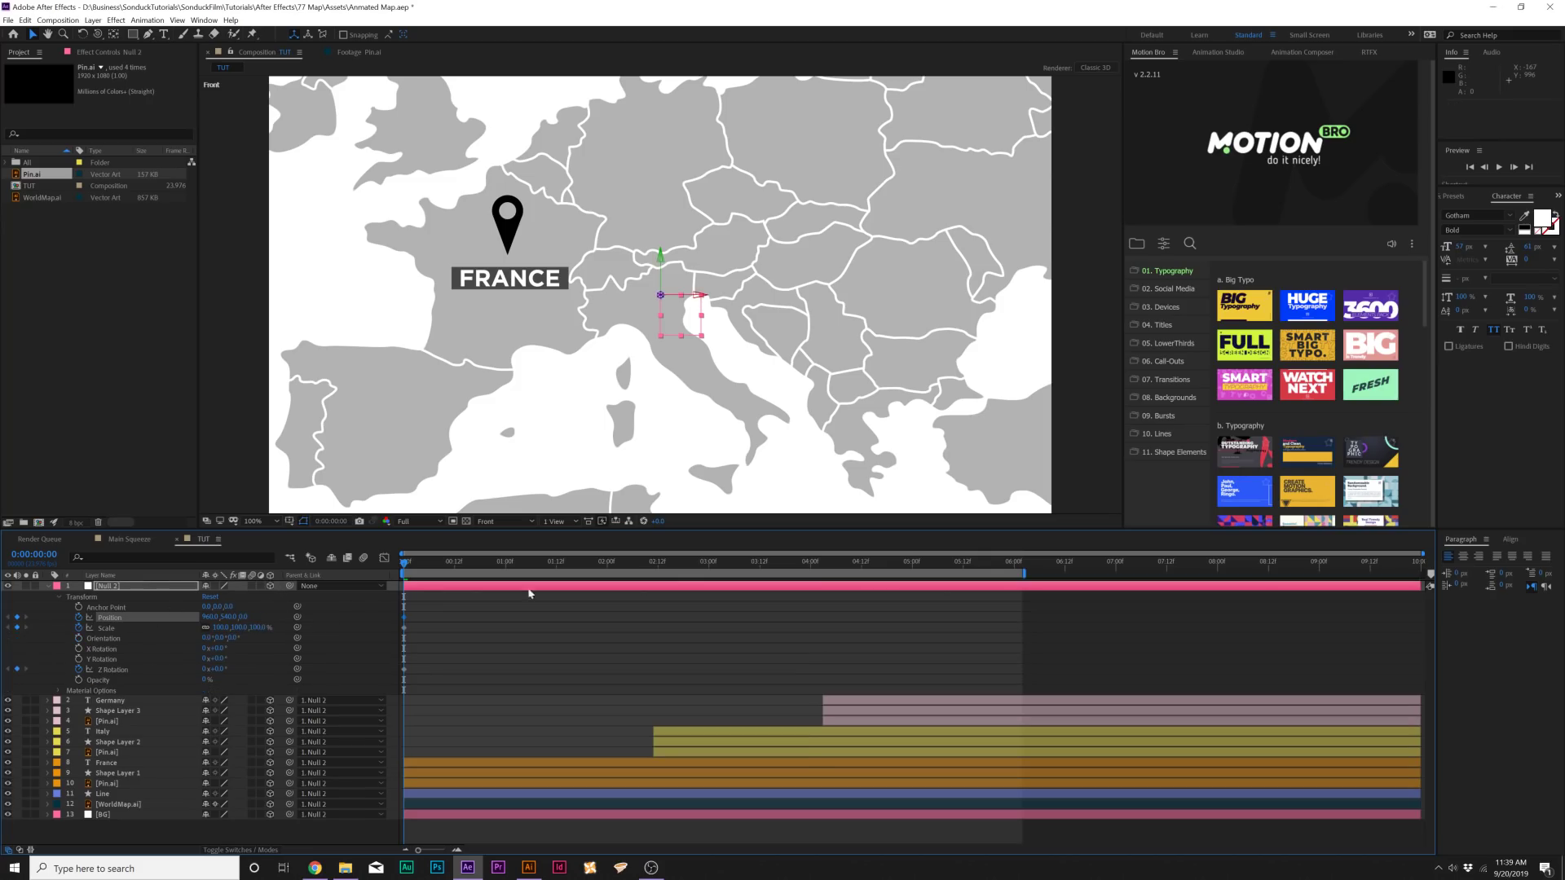
At 06:00, enlarge Null 2's Scale and set its X Rotation to about +43°.
drag(982, 568, 1013, 562)
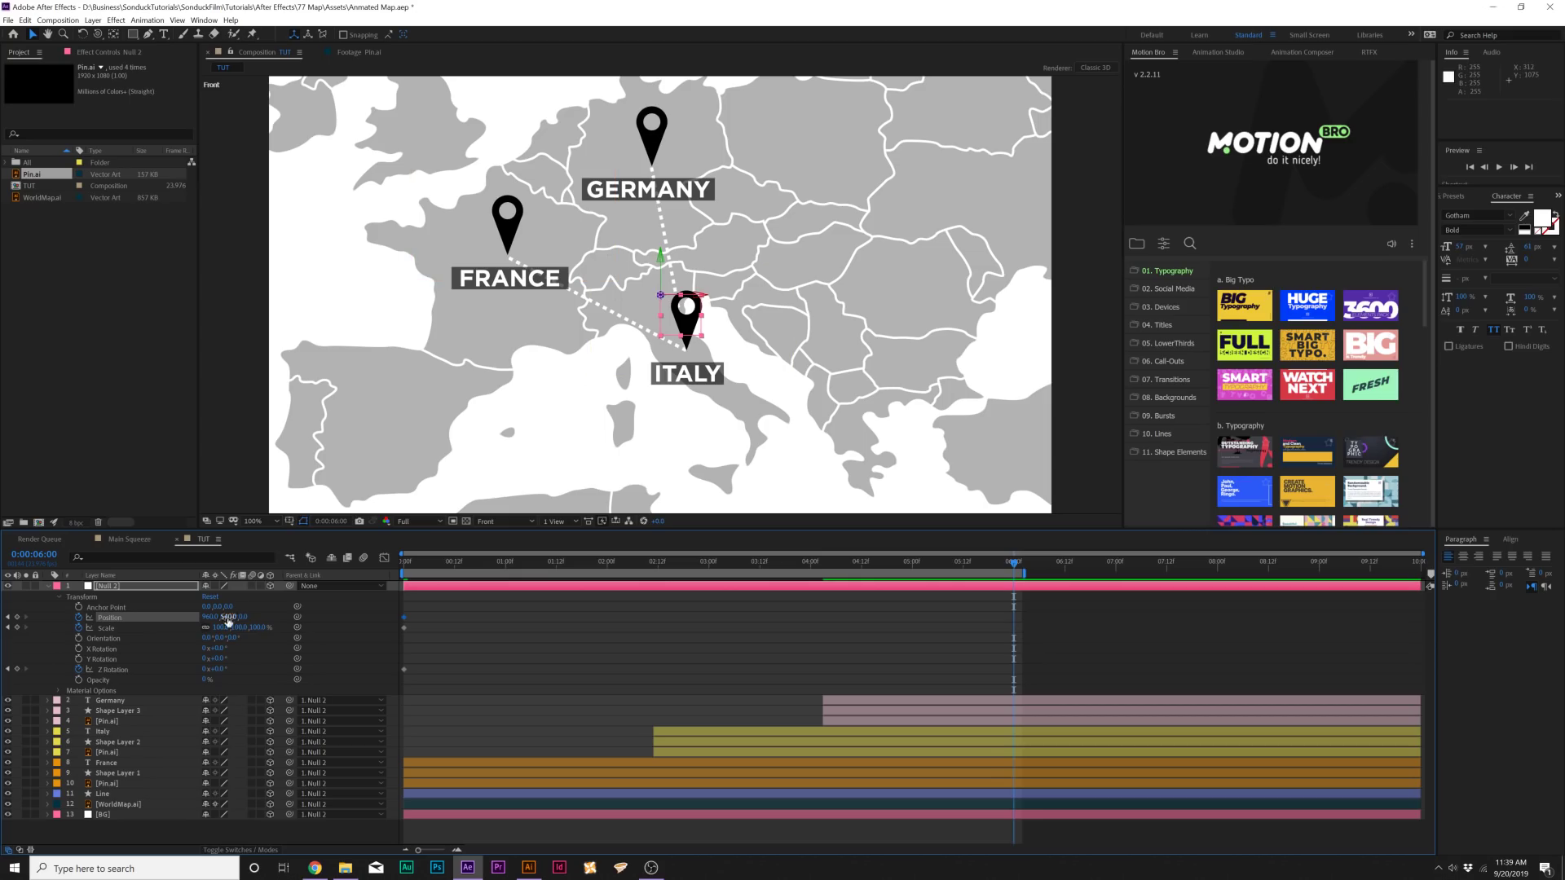
mouse_move(224, 628)
mouse_down()
mouse_move(208, 628)
mouse_move(254, 621)
mouse_up()
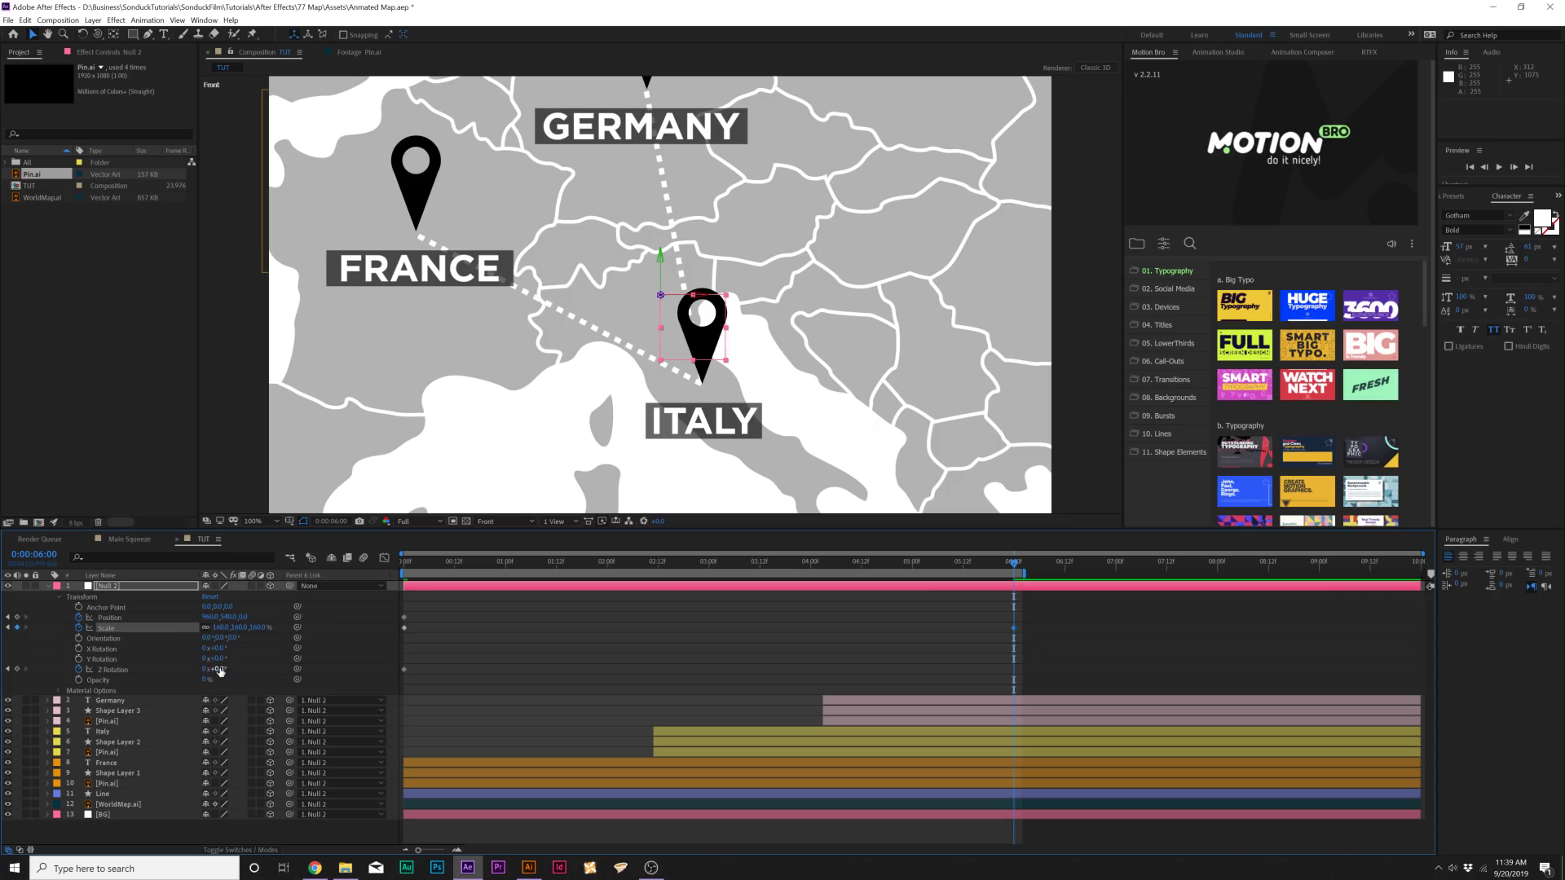
click(78, 649)
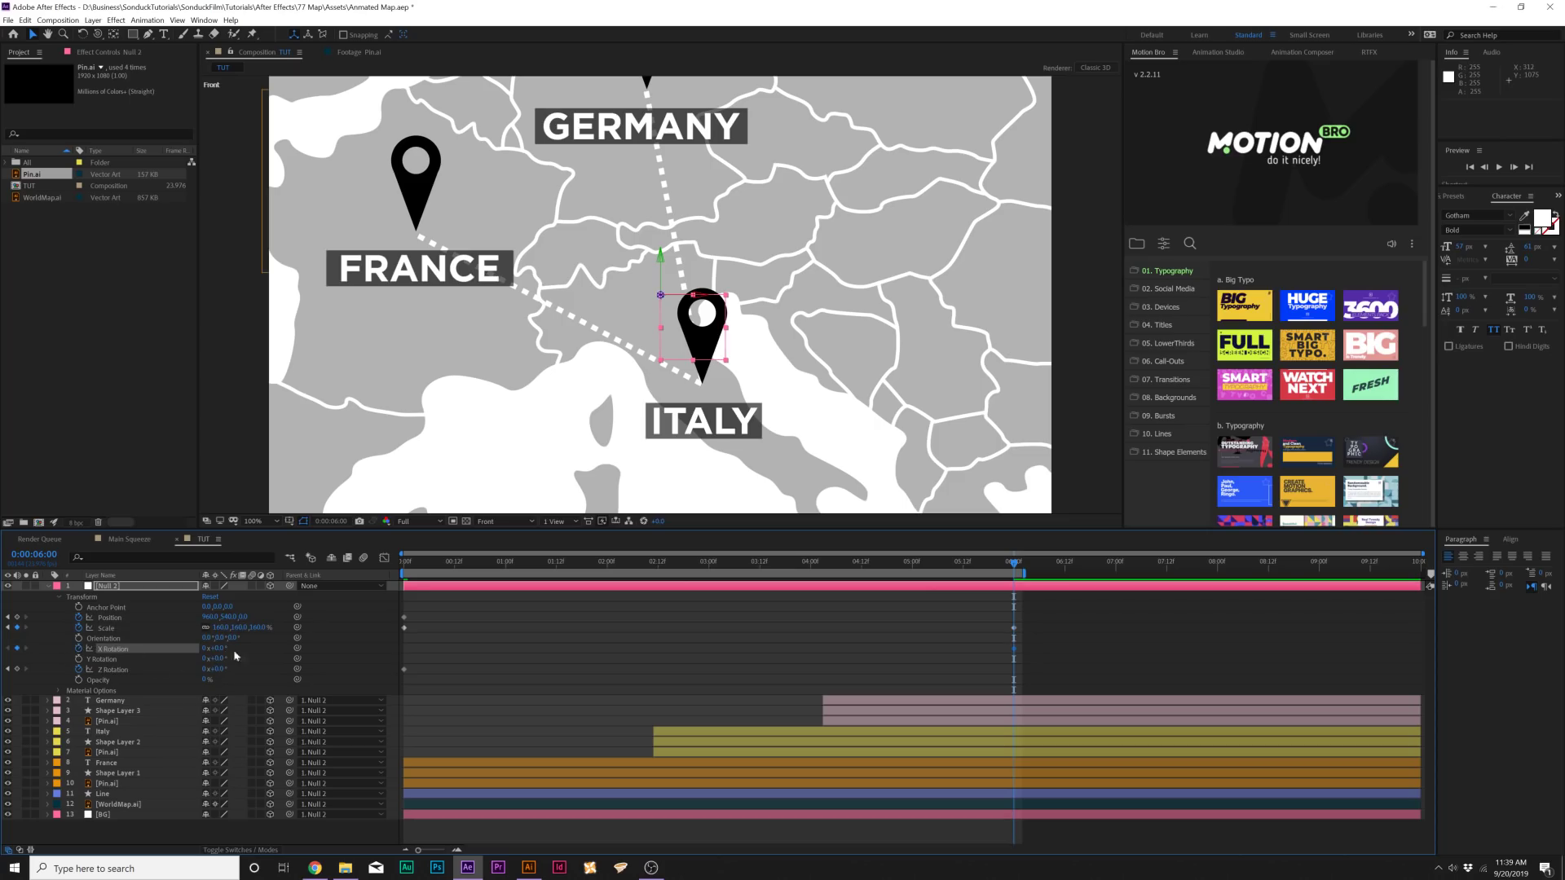
drag(412, 568, 389, 574)
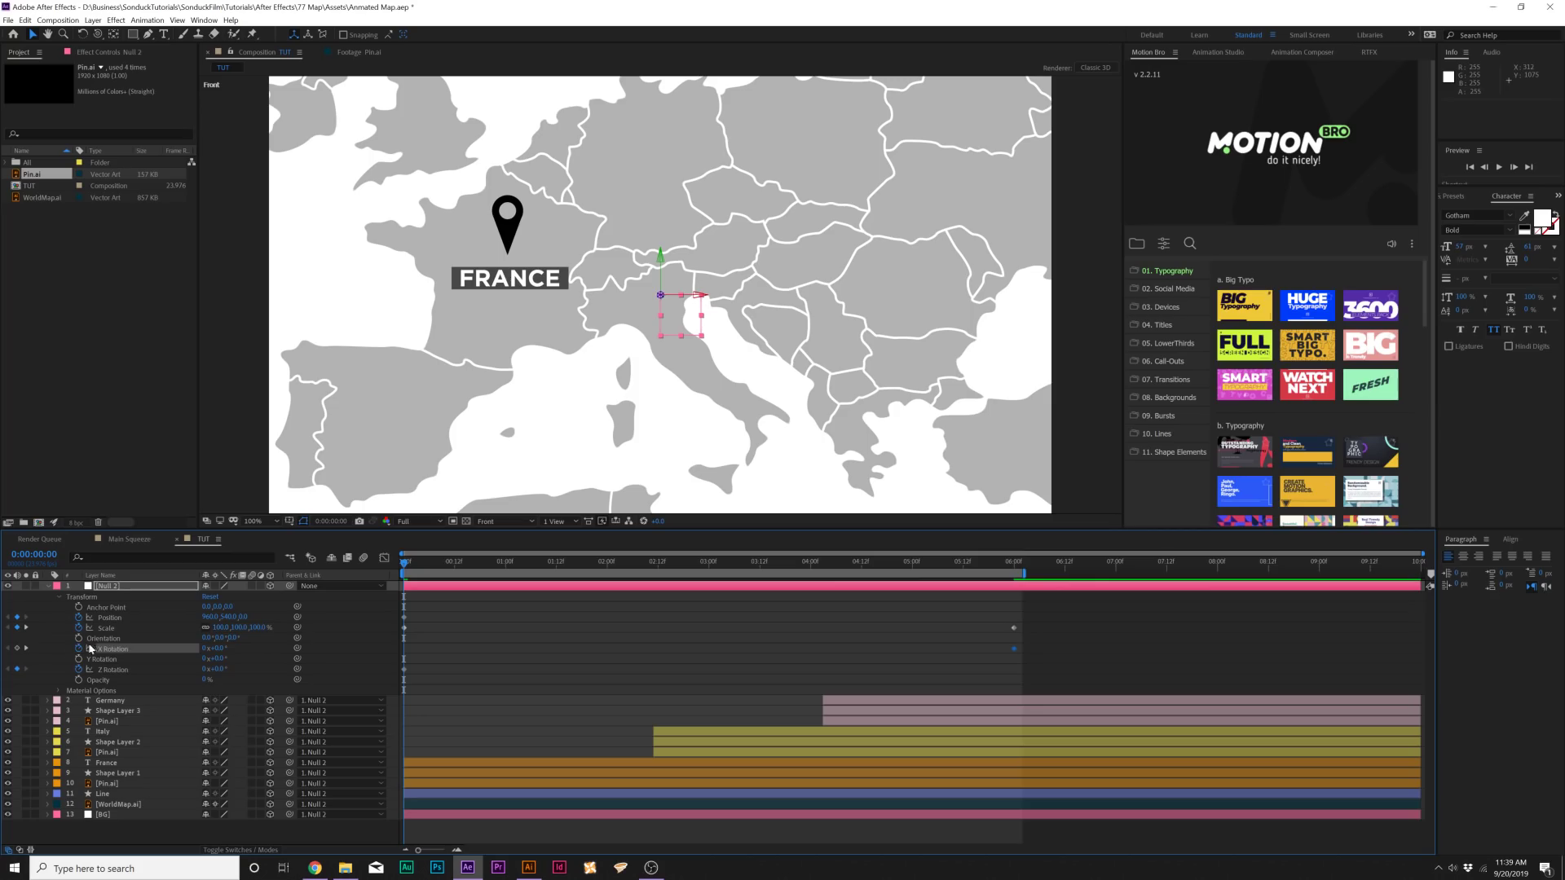
click(27, 648)
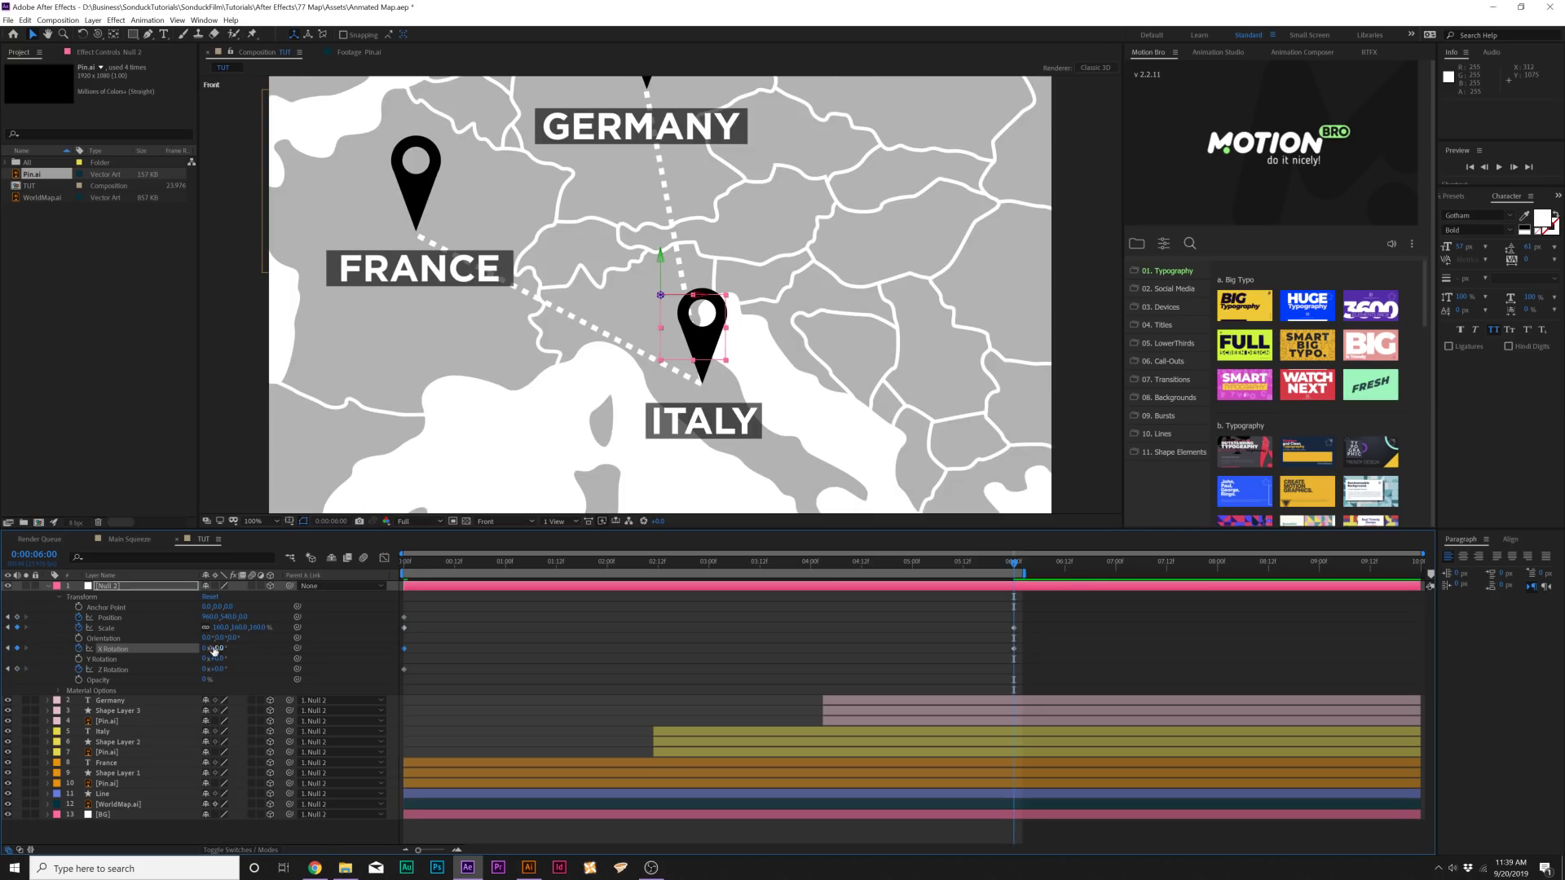
mouse_move(210, 648)
mouse_down()
mouse_move(244, 648)
mouse_move(229, 648)
mouse_up()
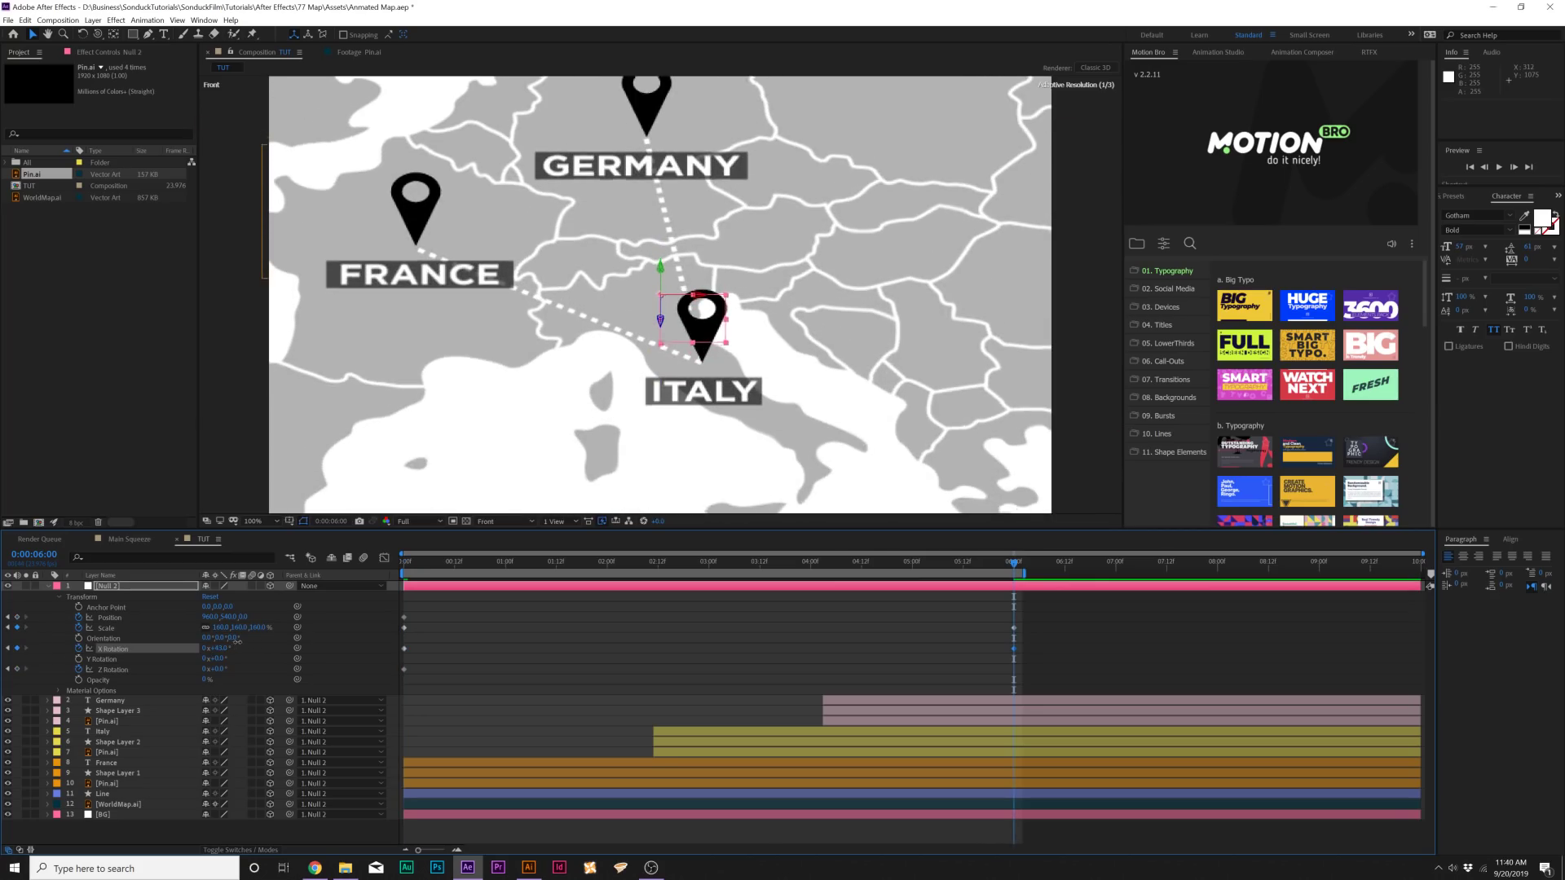
click(122, 814)
Show only the keyframed properties and preview the zoom-and-tilt animation from the start.
key(s)
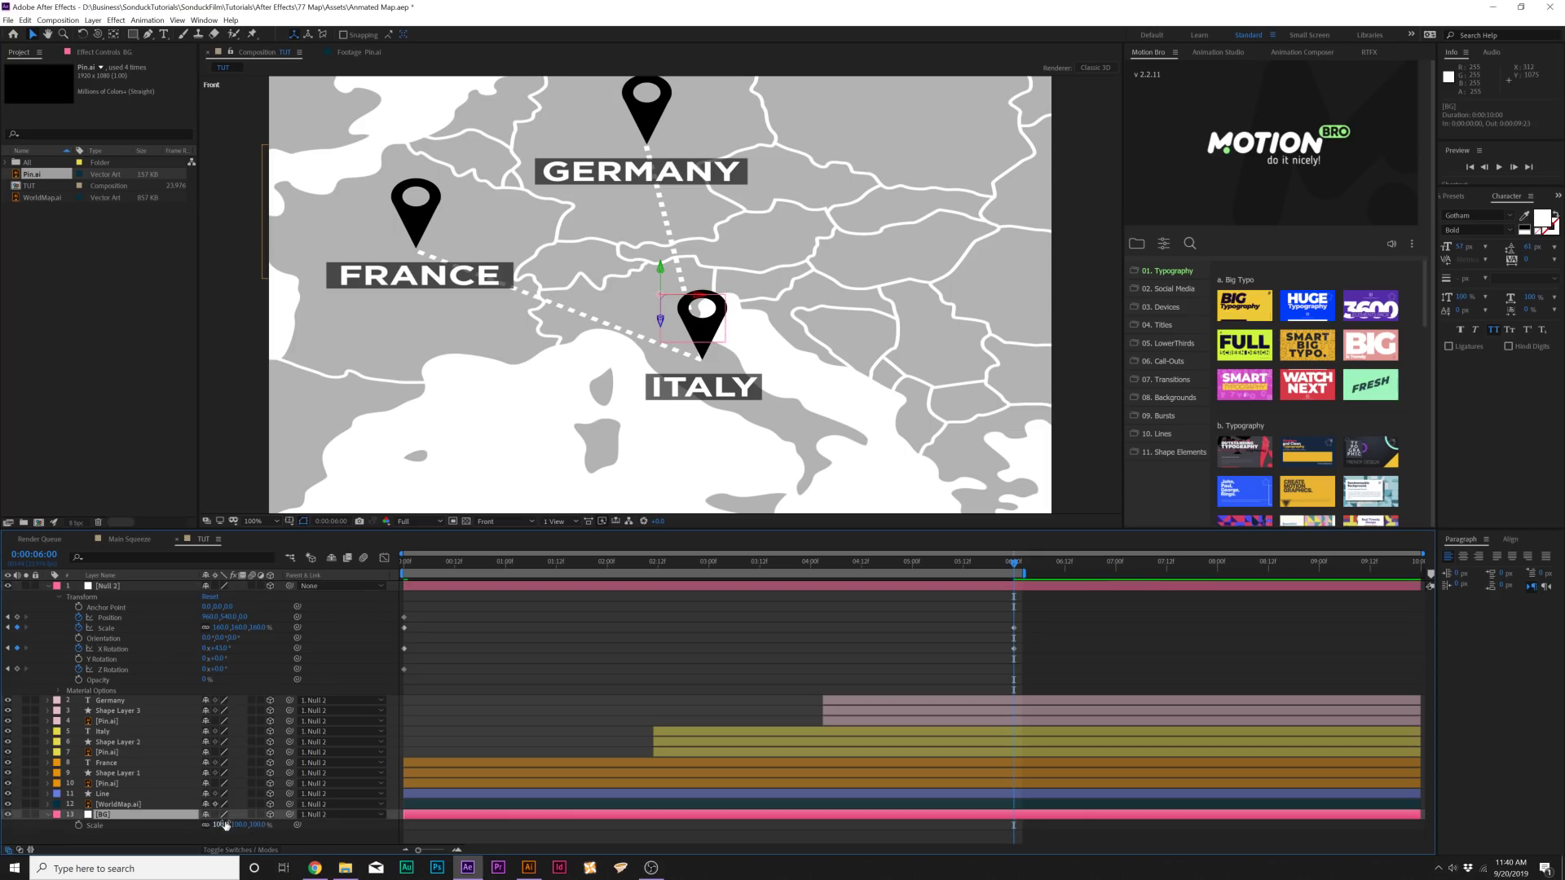
key(Return)
key(Return)
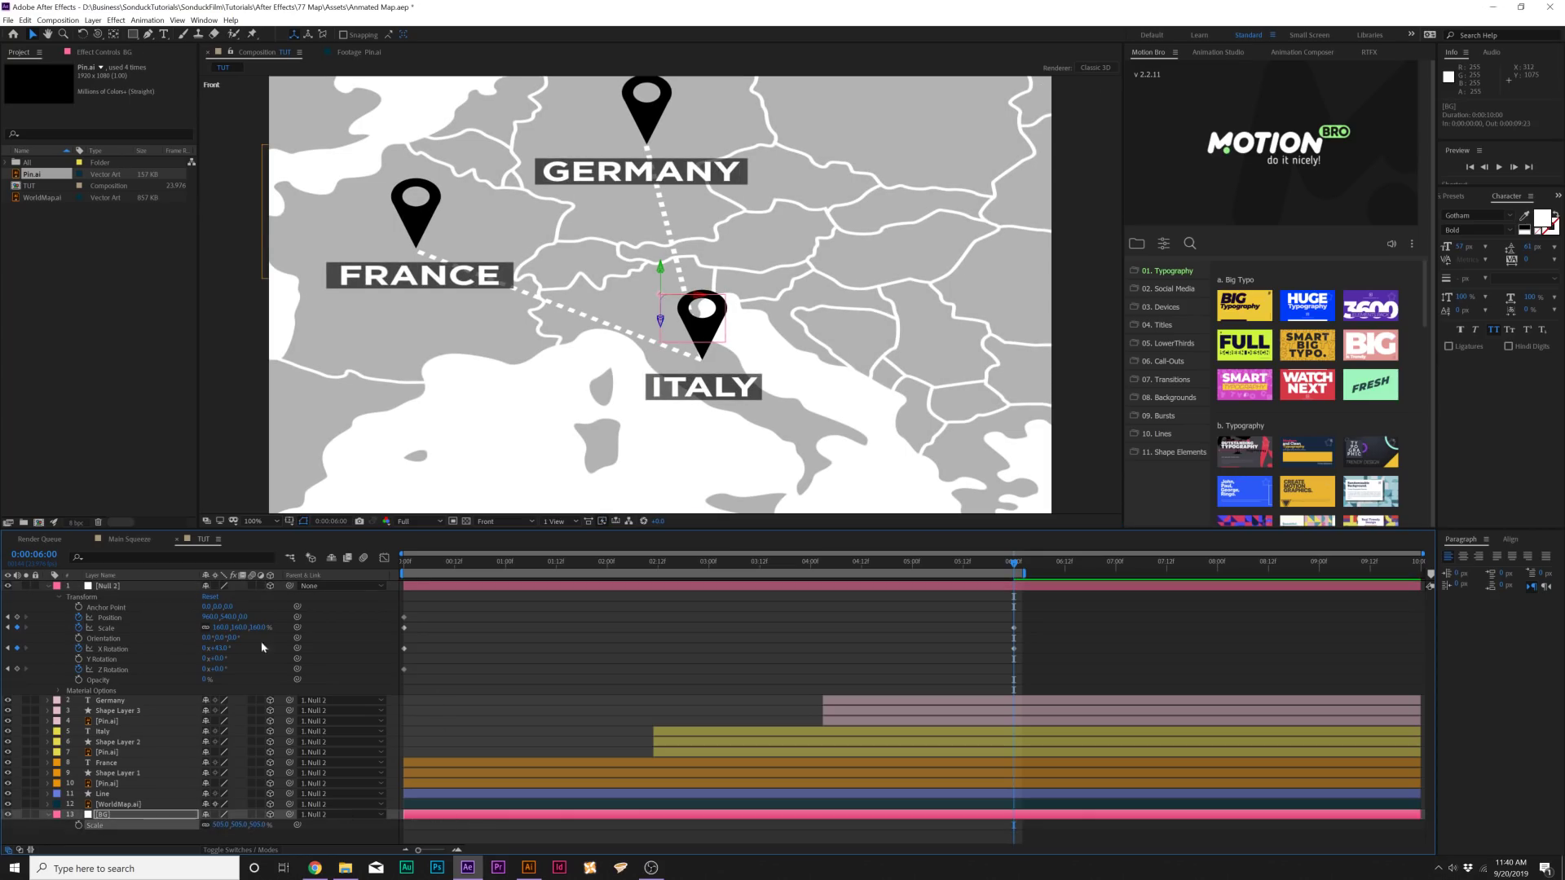
key(u)
key(space)
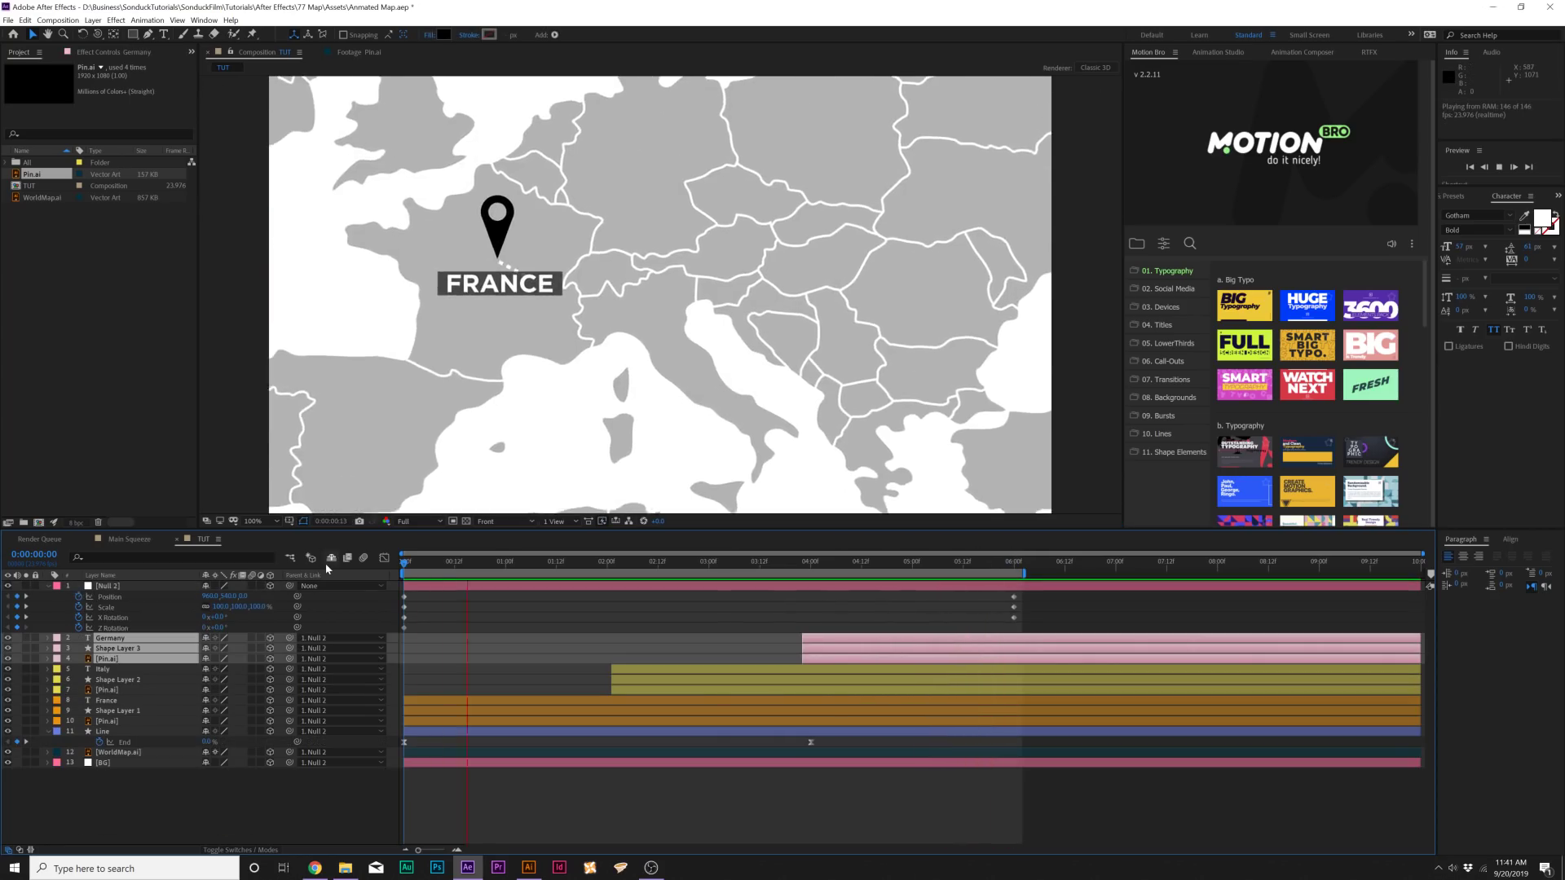